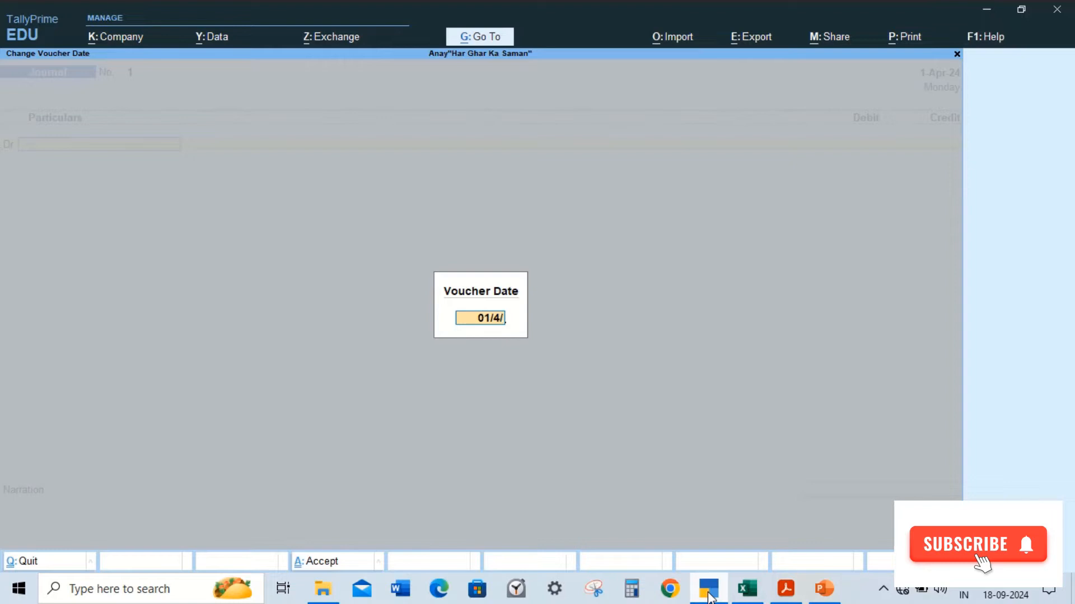
Step: Set the journal voucher date to 1-4-24 and check the exercise sheet for the transaction
{"action": "type", "text": "24"}
{"action": "key", "text": "Return"}
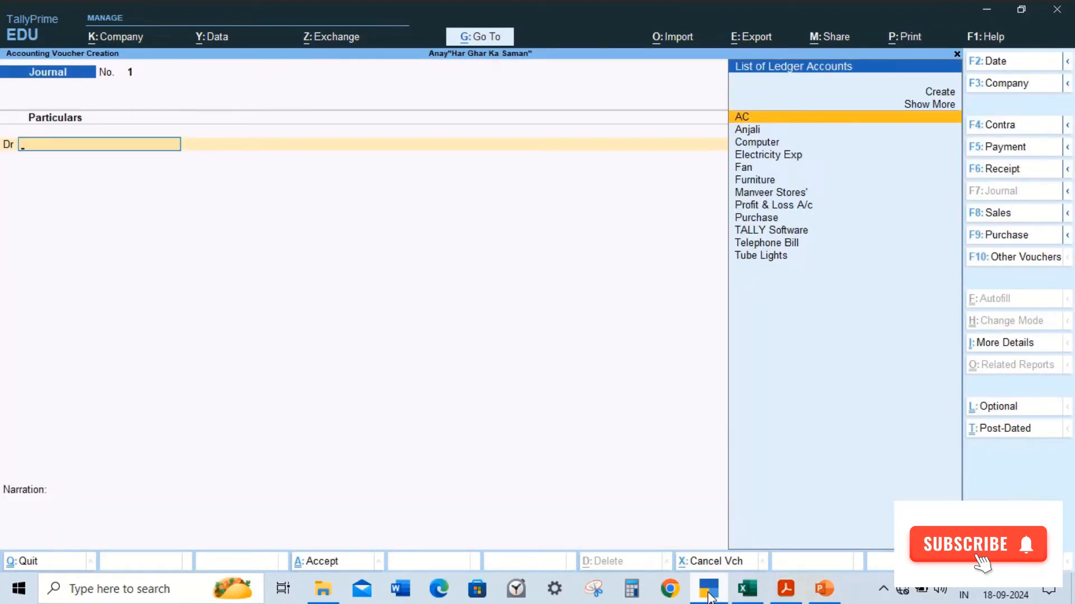
{"action": "left_click", "coordinate": [709, 594]}
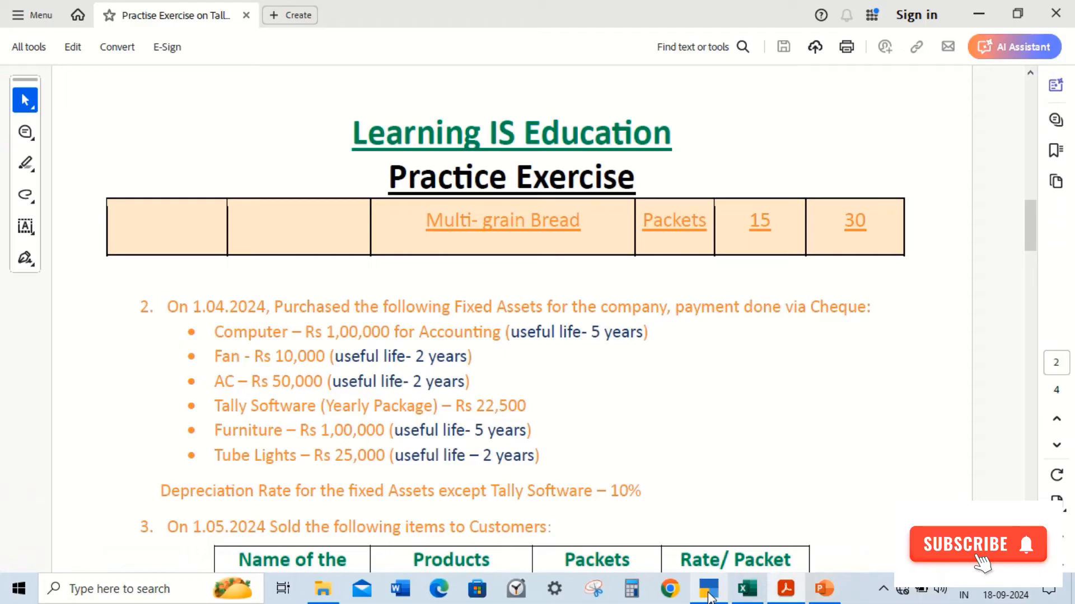
{"action": "left_click", "coordinate": [709, 595]}
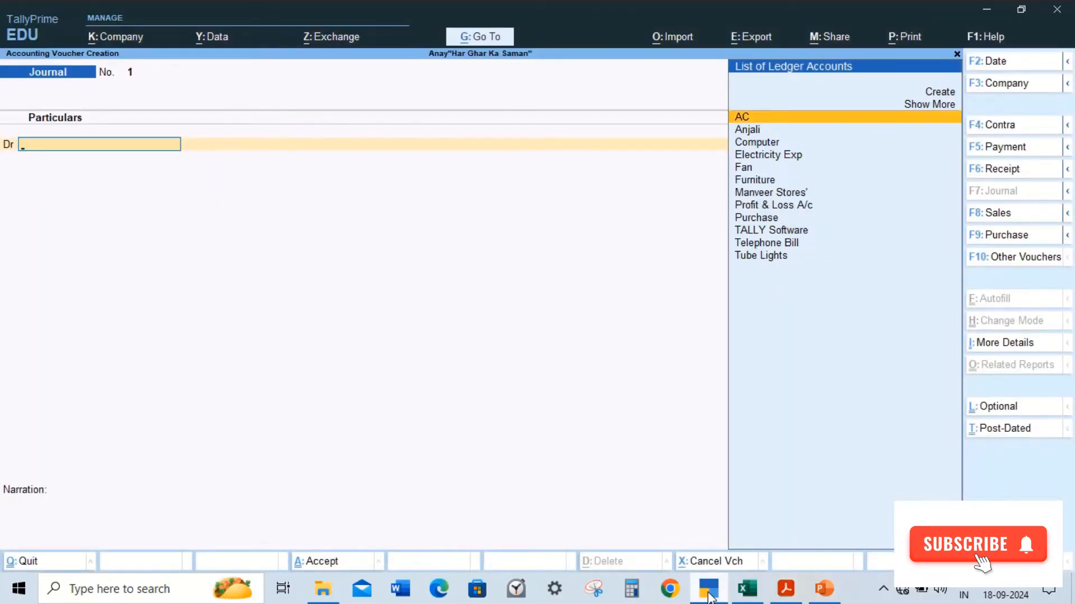
Step: Debit the Computer ledger with 100000 in the journal
{"action": "key", "text": "Down"}
{"action": "key", "text": "Down"}
{"action": "key", "text": "Return"}
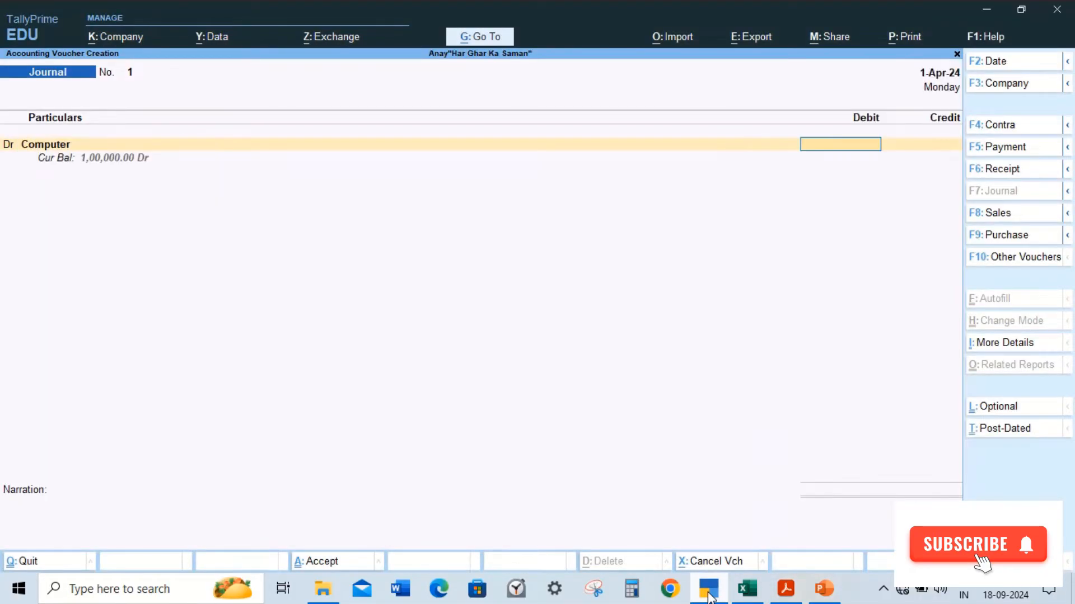
{"action": "left_click", "coordinate": [708, 595]}
{"action": "left_click", "coordinate": [708, 595]}
{"action": "type", "text": "100000"}
{"action": "key", "text": "Return"}
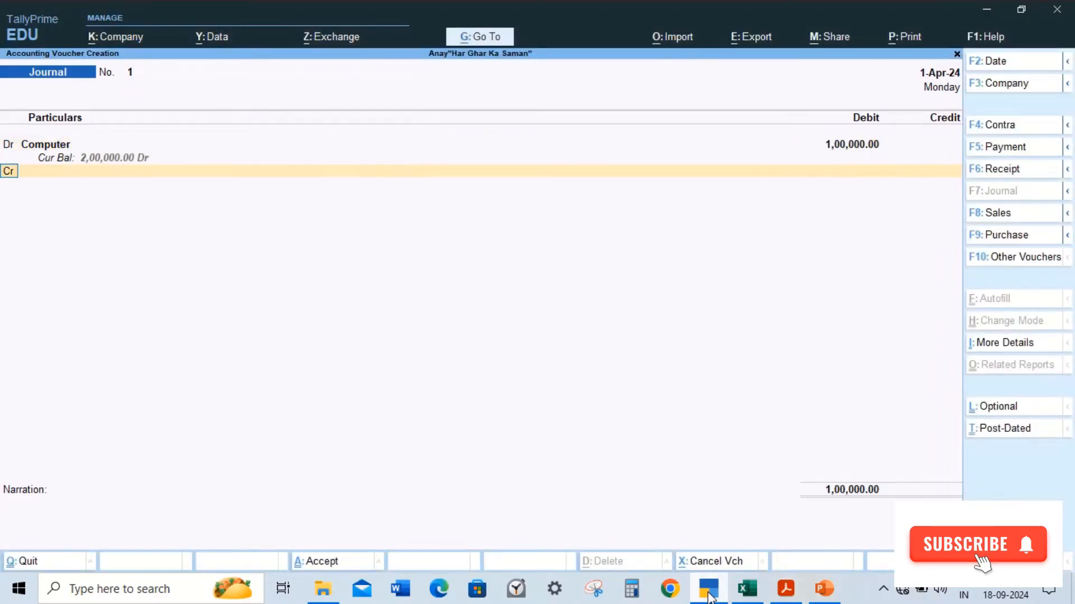
Step: Add a debit line for the Fan ledger with 10000
{"action": "type", "text": "d"}
{"action": "key", "text": "Return"}
{"action": "left_click", "coordinate": [709, 595]}
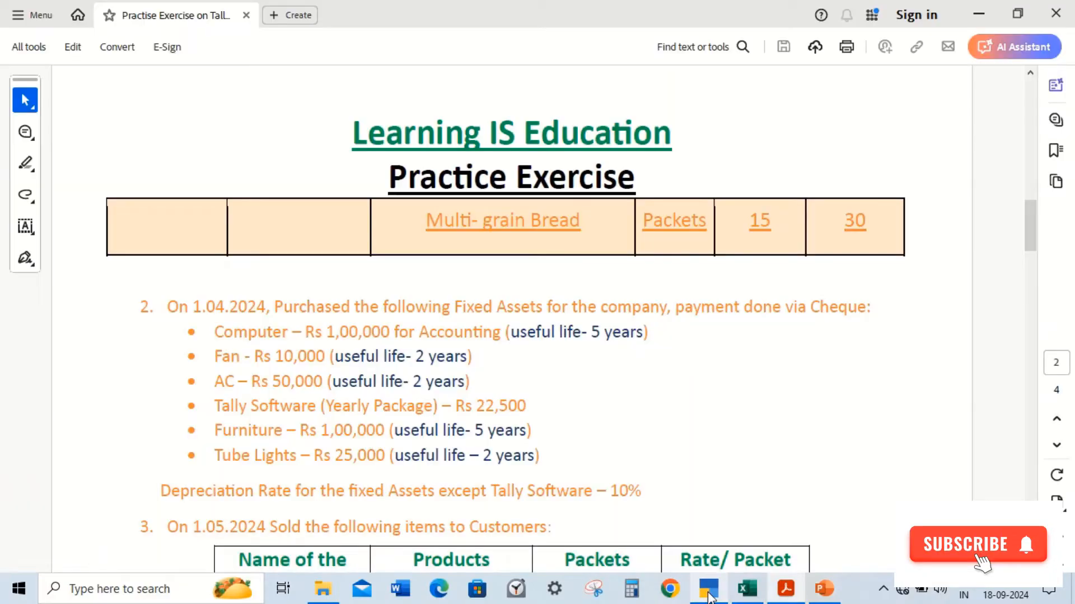
{"action": "left_click", "coordinate": [709, 595]}
{"action": "type", "text": "Fa"}
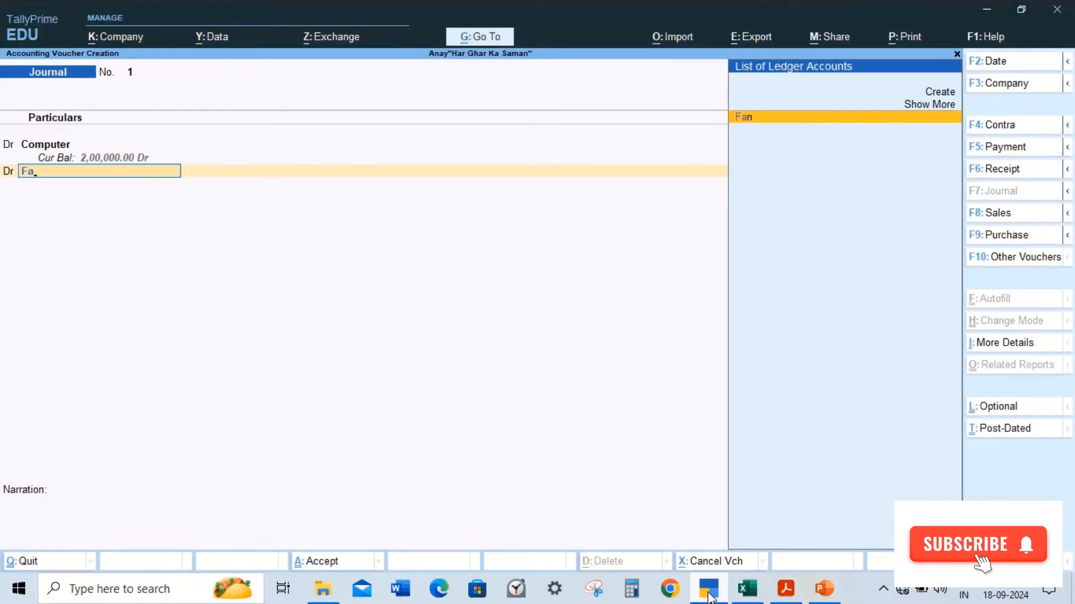
{"action": "key", "text": "Return"}
{"action": "left_click", "coordinate": [708, 595]}
{"action": "left_click", "coordinate": [708, 595]}
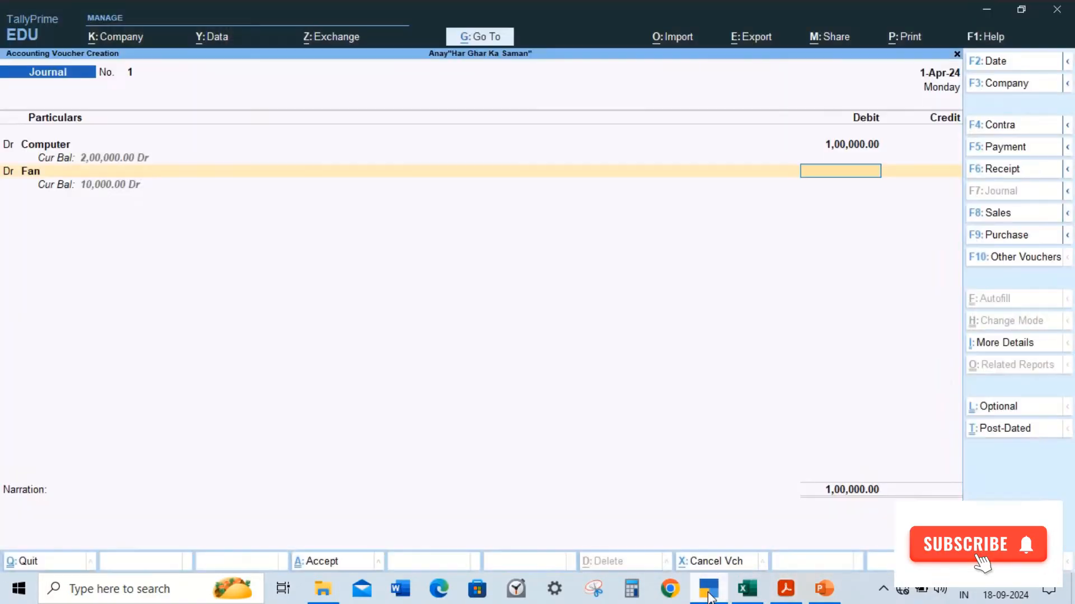
{"action": "type", "text": "10000"}
{"action": "key", "text": "Return"}
Step: Add a debit line for the AC ledger with 50000
{"action": "type", "text": "d"}
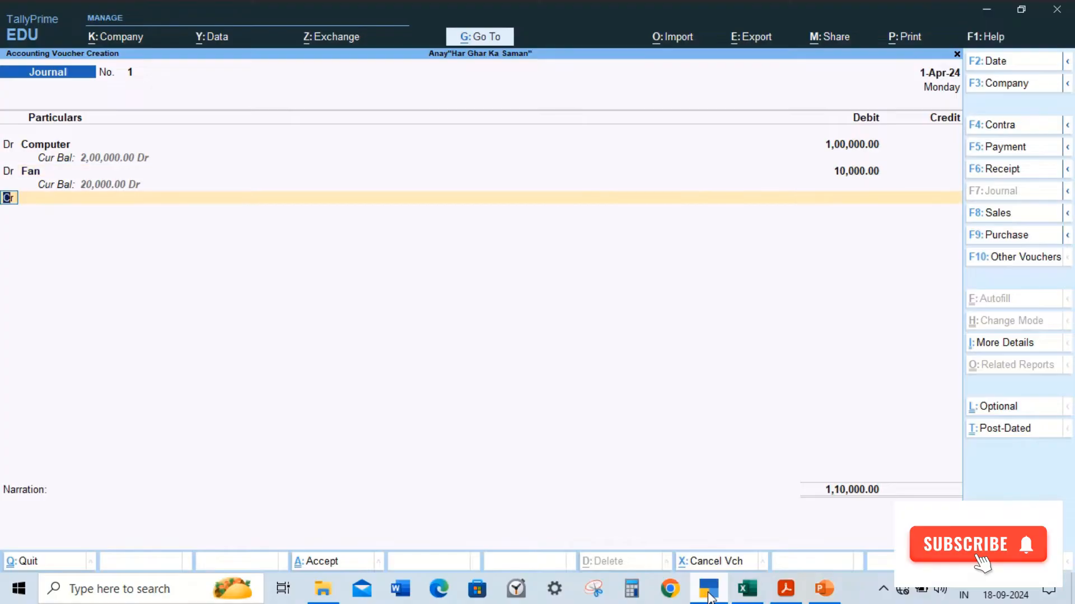
{"action": "key", "text": "Return"}
{"action": "left_click", "coordinate": [708, 595]}
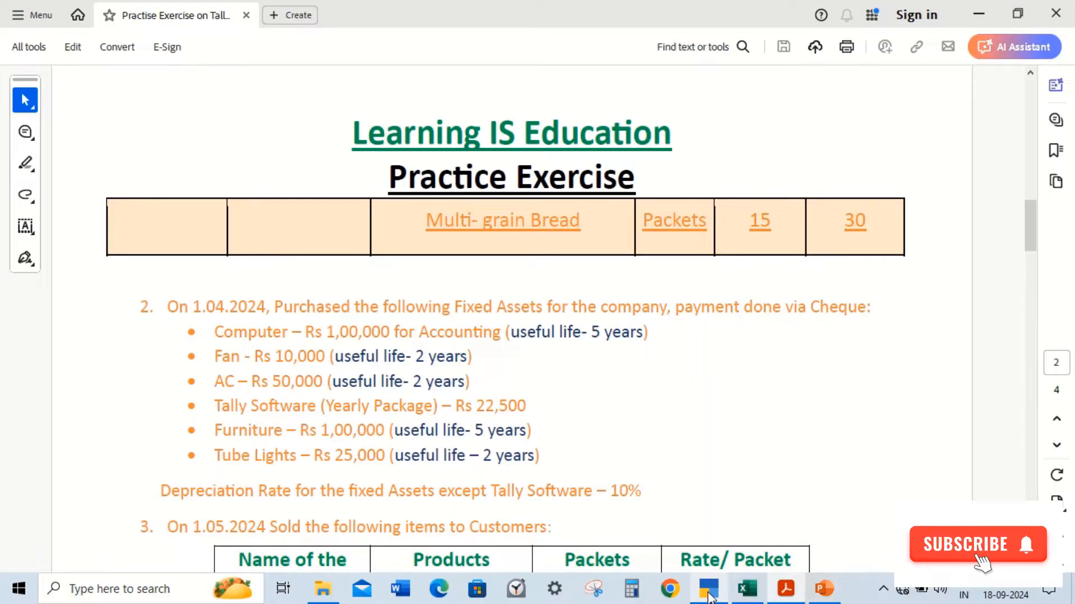
{"action": "left_click", "coordinate": [709, 595]}
{"action": "type", "text": "C"}
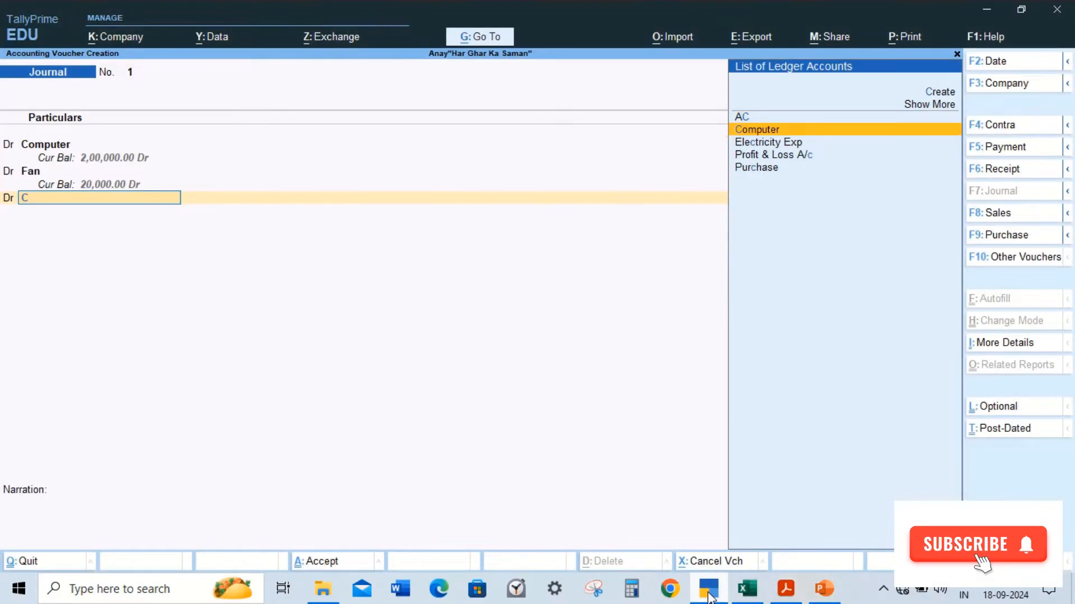
{"action": "key", "text": "Up"}
{"action": "key", "text": "Return"}
{"action": "left_click", "coordinate": [709, 595]}
{"action": "left_click", "coordinate": [709, 595]}
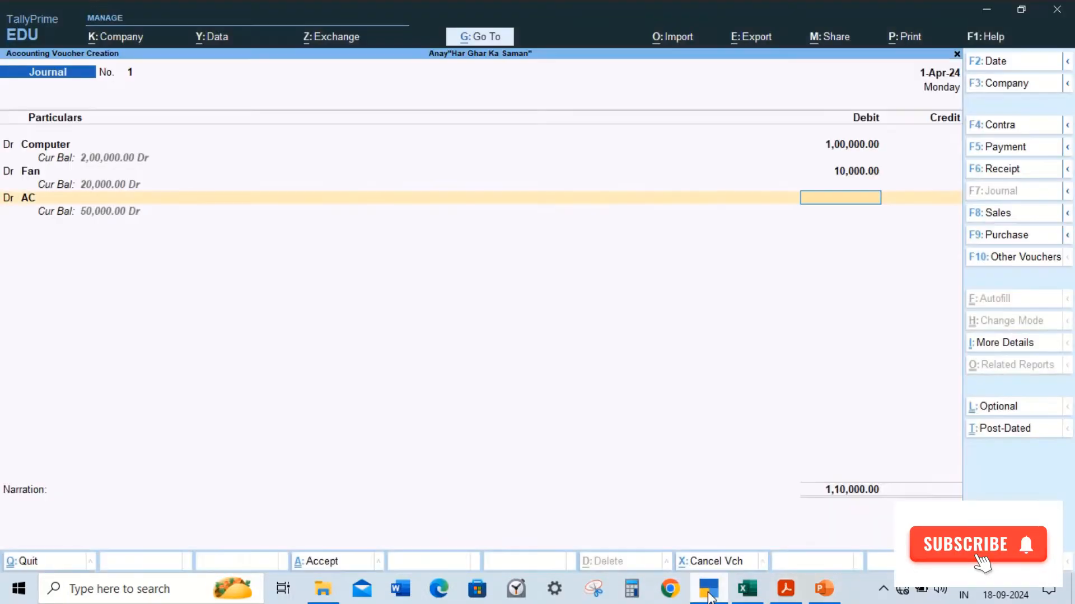
{"action": "type", "text": "50000"}
{"action": "key", "text": "Return"}
{"action": "key", "text": "Return"}
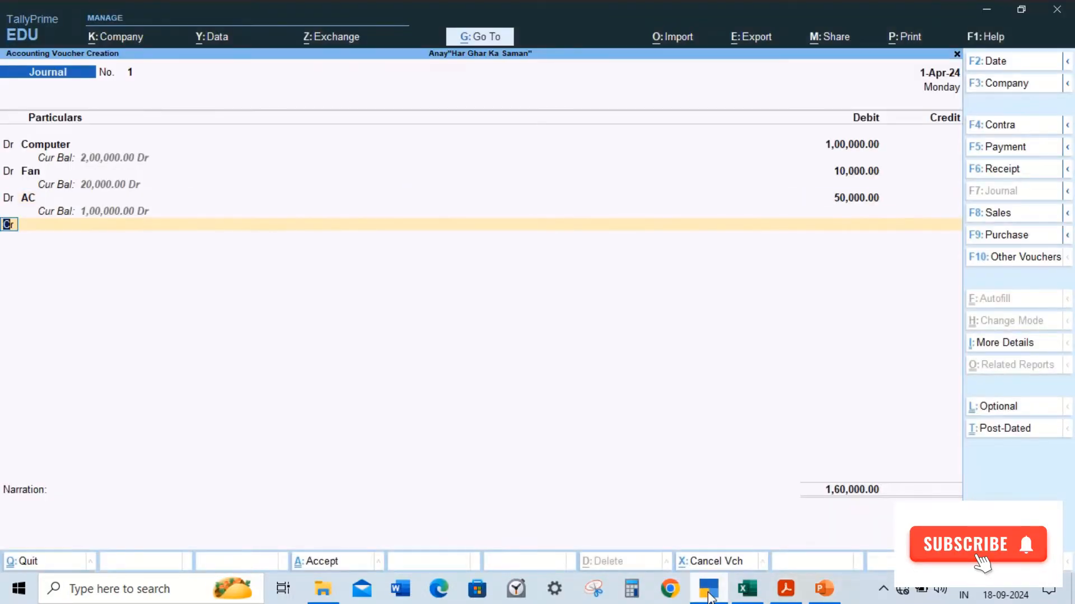
Step: Add a debit line for the TALLY Software ledger with 22500
{"action": "left_click", "coordinate": [708, 595]}
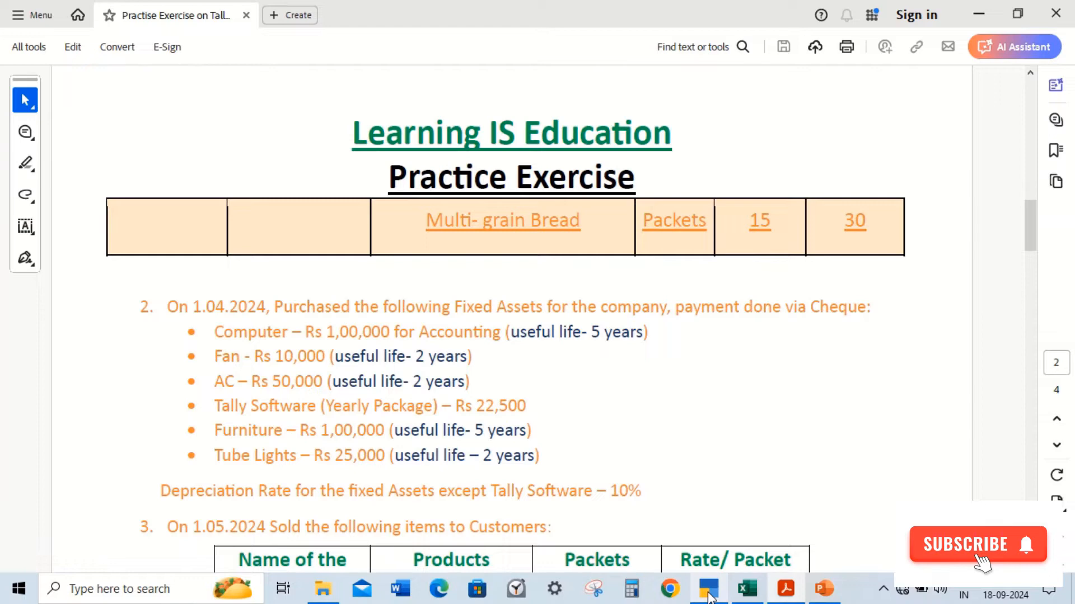
{"action": "left_click", "coordinate": [708, 595]}
{"action": "type", "text": "T"}
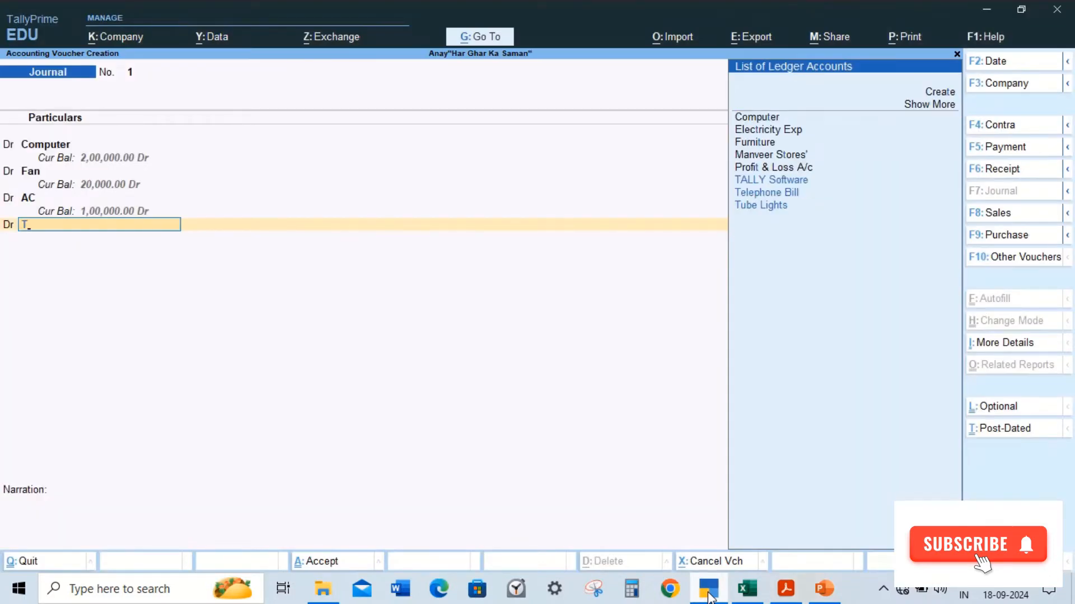
{"action": "key", "text": "Return"}
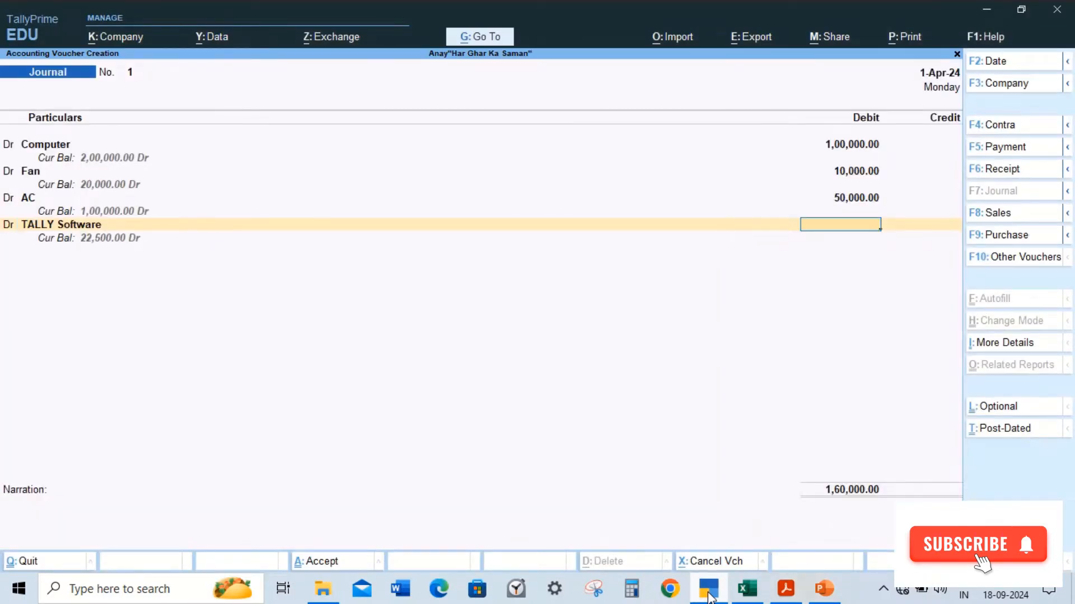
{"action": "left_click", "coordinate": [708, 594]}
{"action": "left_click", "coordinate": [709, 589]}
{"action": "type", "text": "22500"}
{"action": "key", "text": "Return"}
{"action": "key", "text": "Return"}
Step: Add a debit line for the Furniture ledger with 100000
{"action": "left_click", "coordinate": [709, 595]}
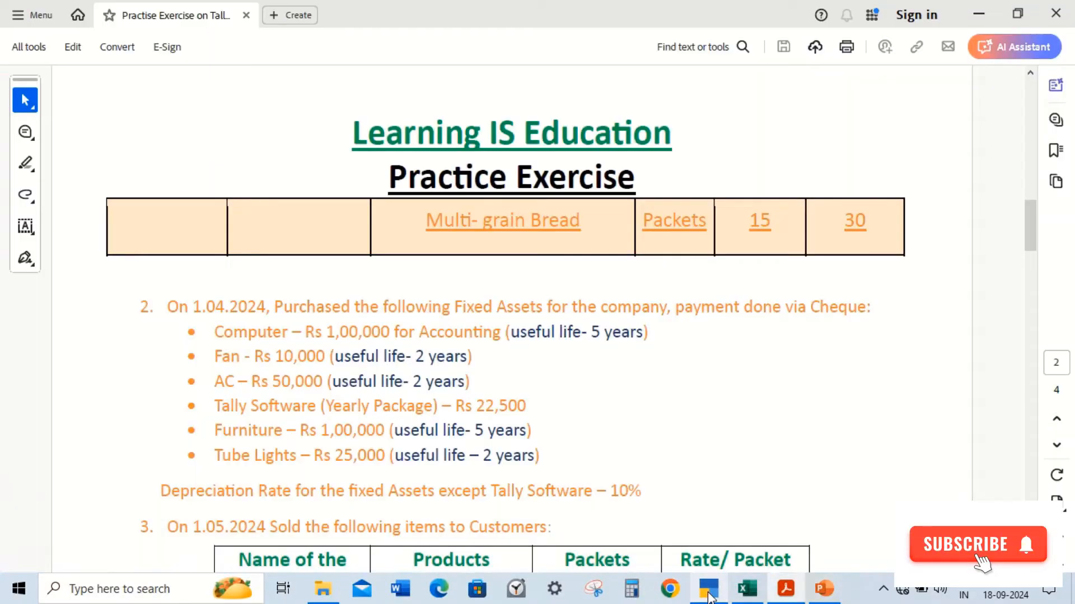
{"action": "left_click", "coordinate": [708, 595]}
{"action": "type", "text": "fu"}
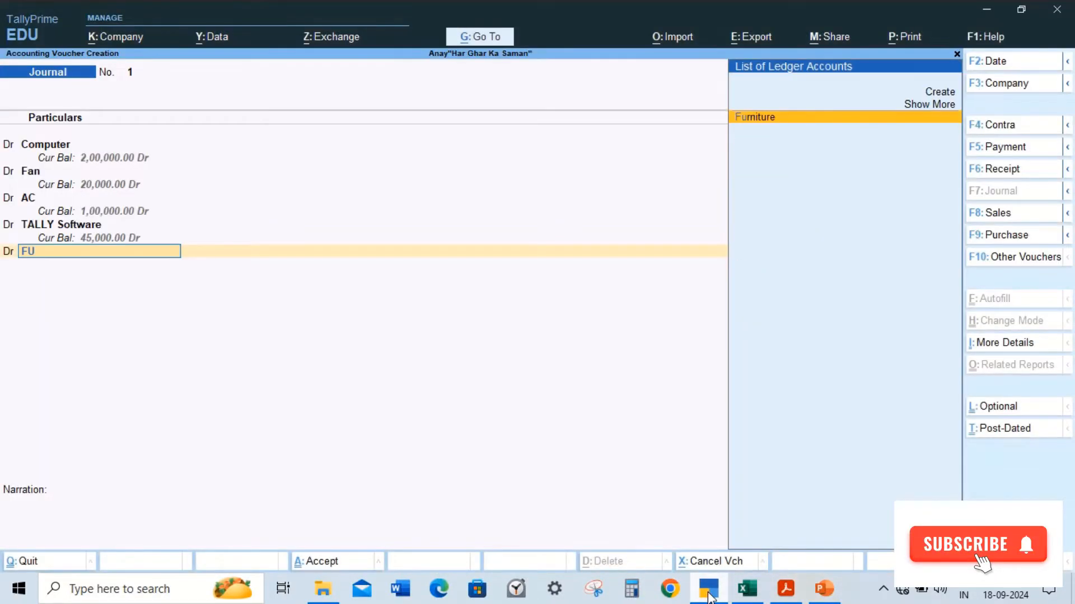
{"action": "key", "text": "Return"}
{"action": "left_click", "coordinate": [708, 595]}
{"action": "left_click", "coordinate": [709, 595]}
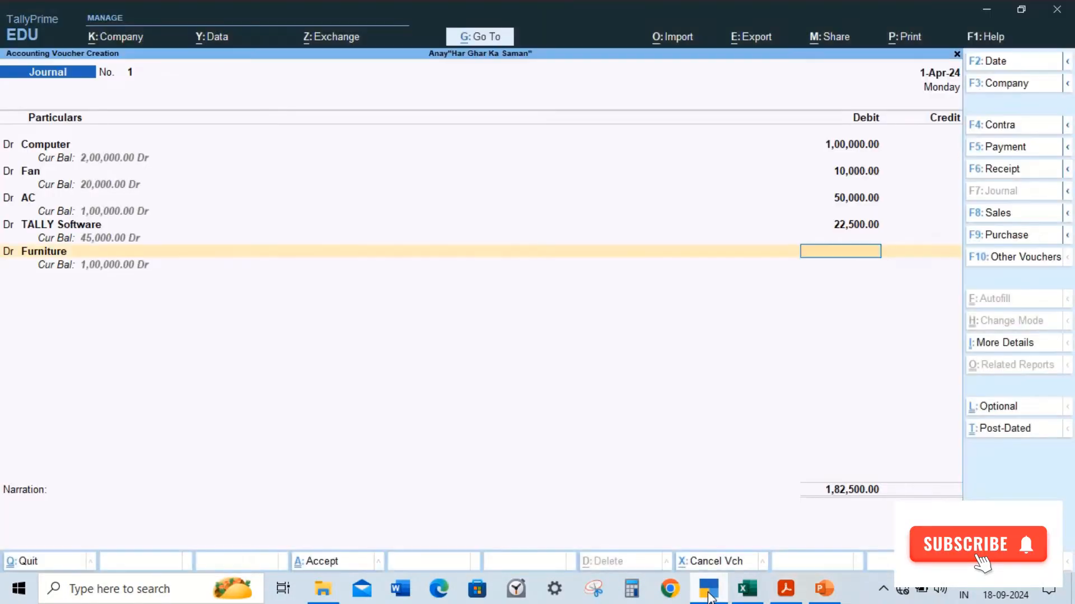
{"action": "type", "text": "100000"}
{"action": "key", "text": "Return"}
Step: Add a debit line for the Tube Lights ledger with 25000
{"action": "key", "text": "d"}
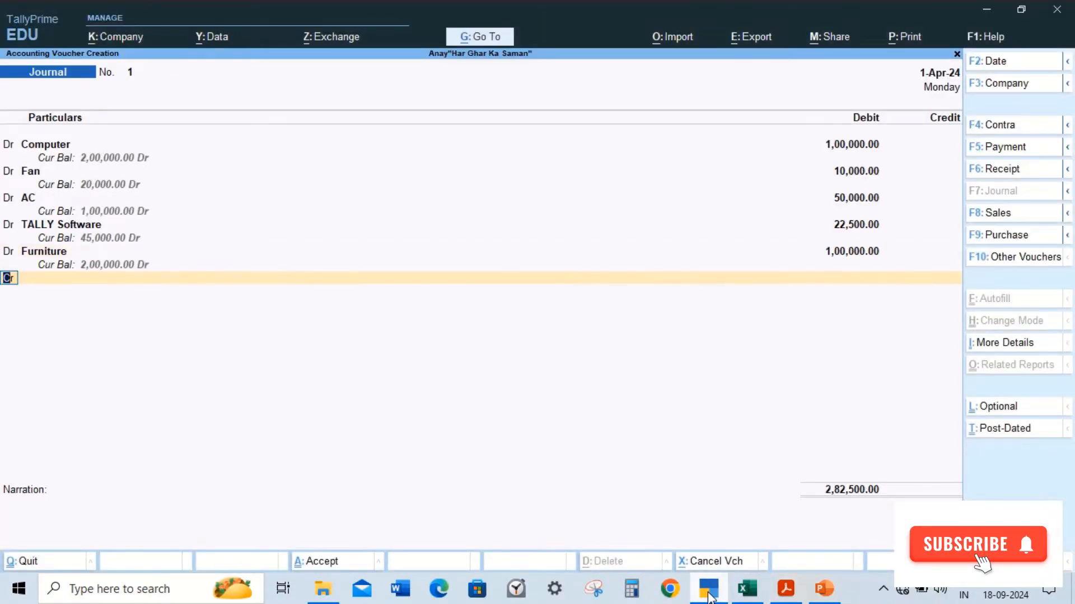
{"action": "key", "text": "Return"}
{"action": "left_click", "coordinate": [709, 595]}
{"action": "left_click", "coordinate": [709, 595]}
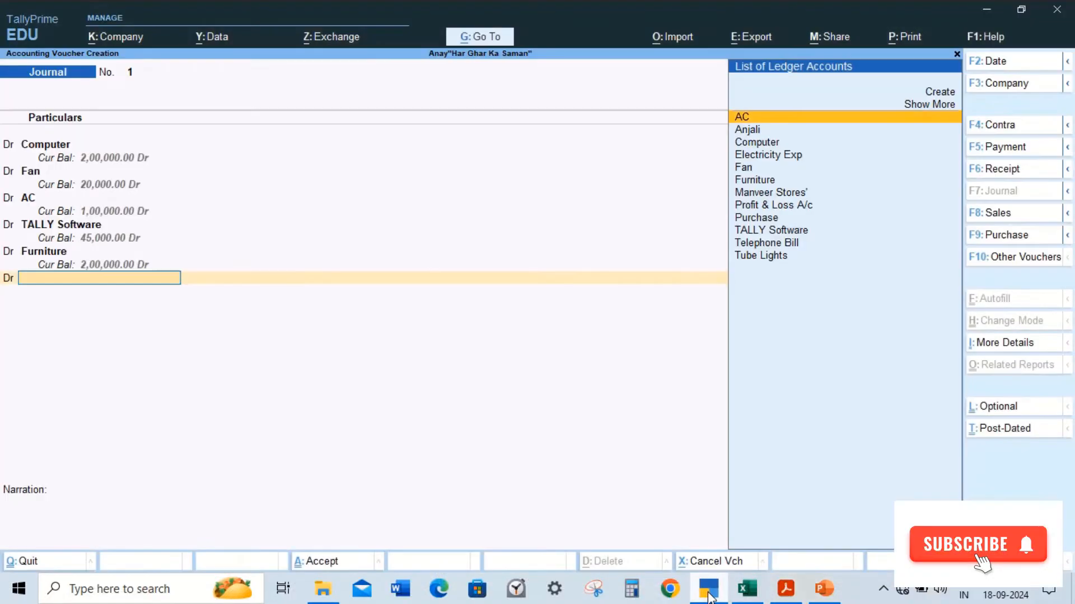
{"action": "type", "text": "T"}
{"action": "key", "text": "Down"}
{"action": "key", "text": "Down"}
{"action": "key", "text": "Down"}
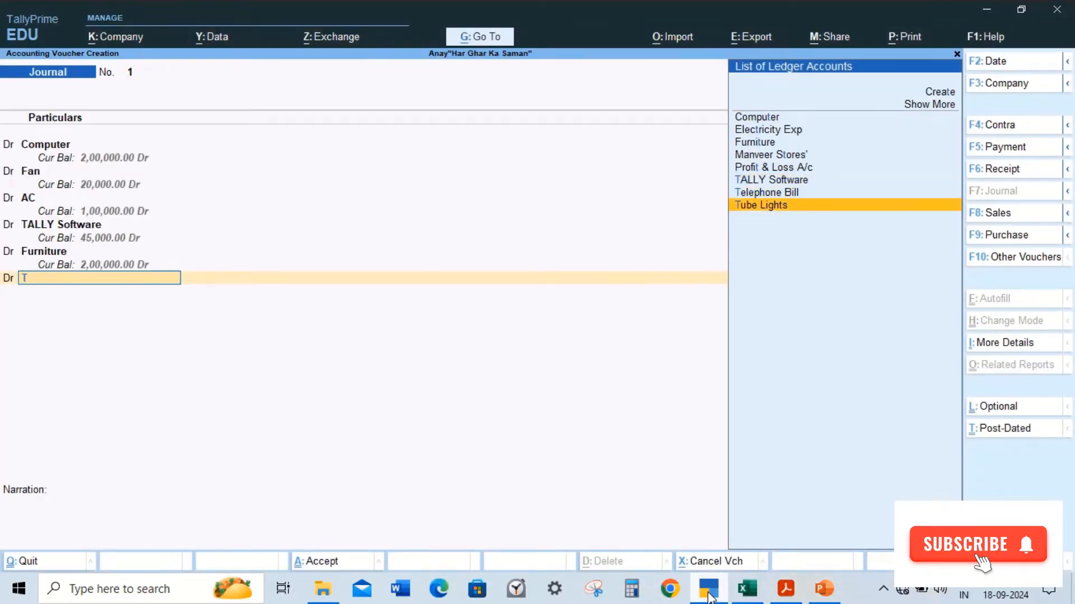
{"action": "key", "text": "Return"}
{"action": "left_click", "coordinate": [709, 595]}
{"action": "left_click", "coordinate": [709, 595]}
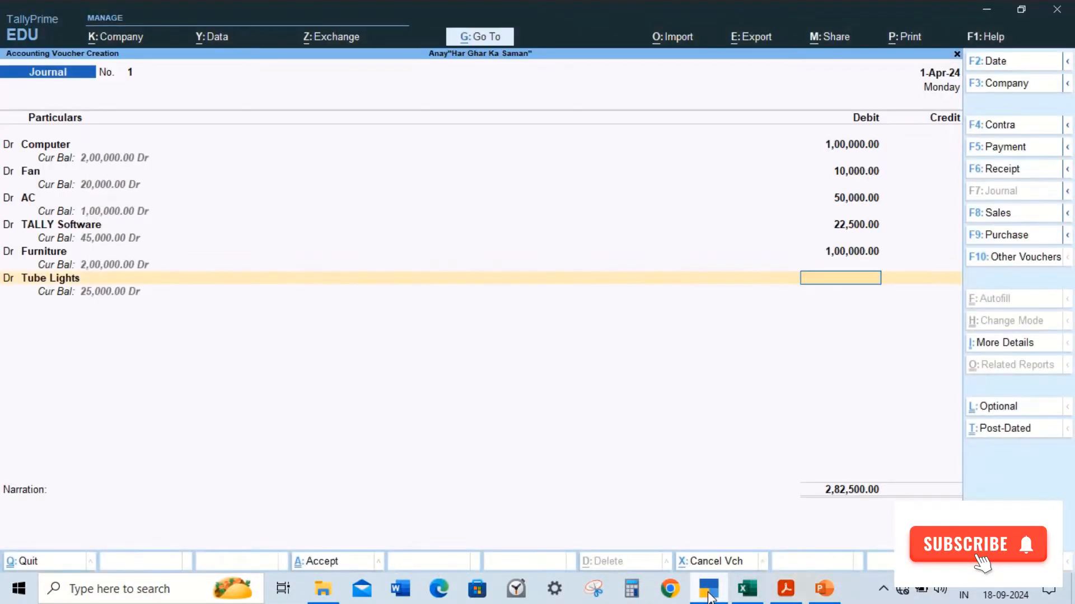
{"action": "type", "text": "25000"}
{"action": "key", "text": "Return"}
{"action": "key", "text": "Return"}
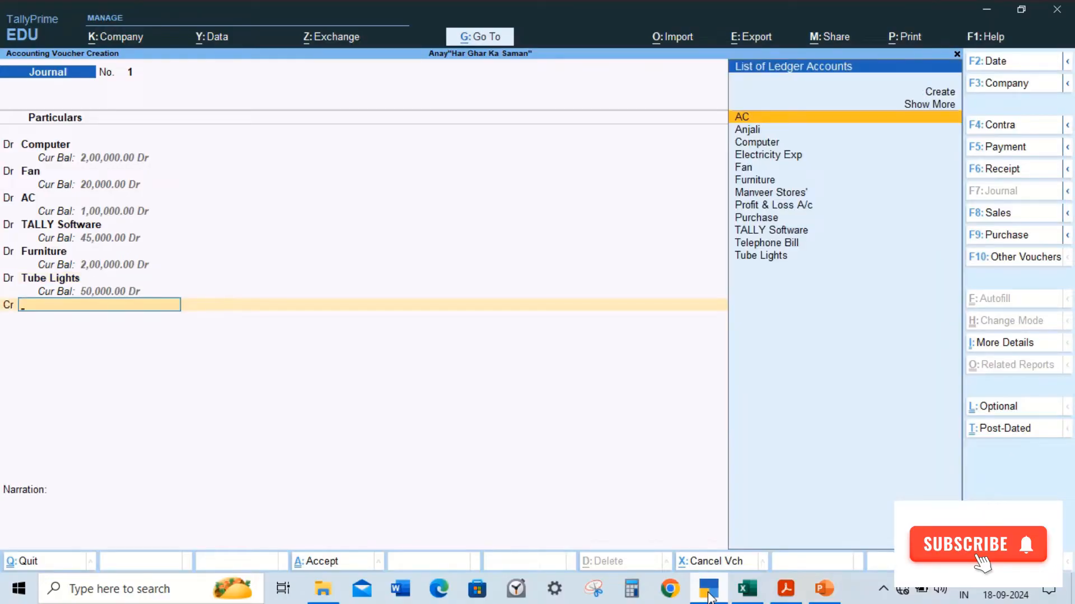
Step: Credit SBI Bank with the full balancing amount of 3,07,500
{"action": "type", "text": "S"}
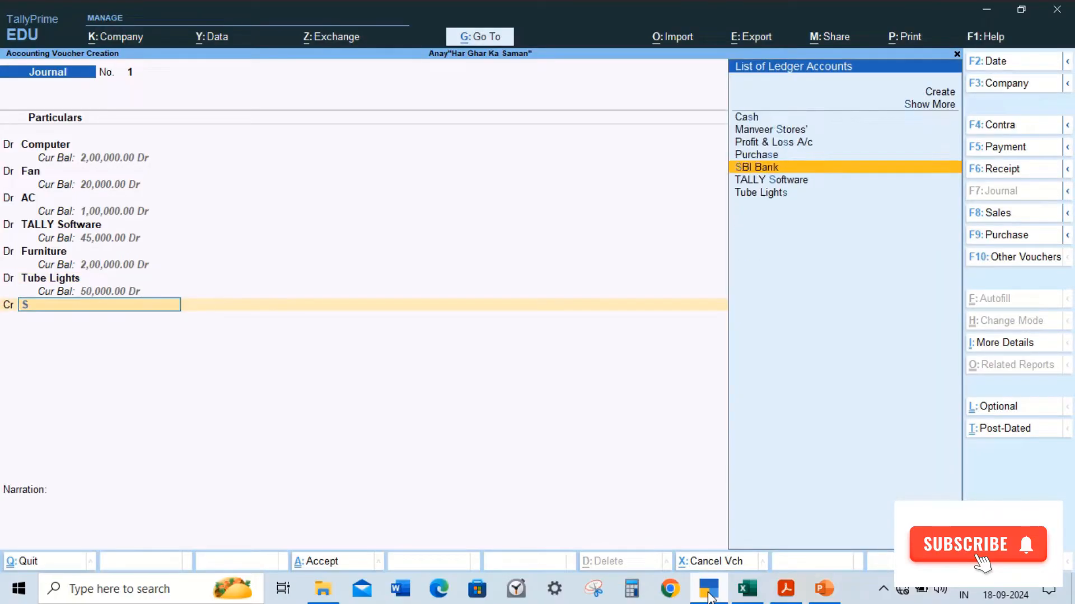
{"action": "key", "text": "Return"}
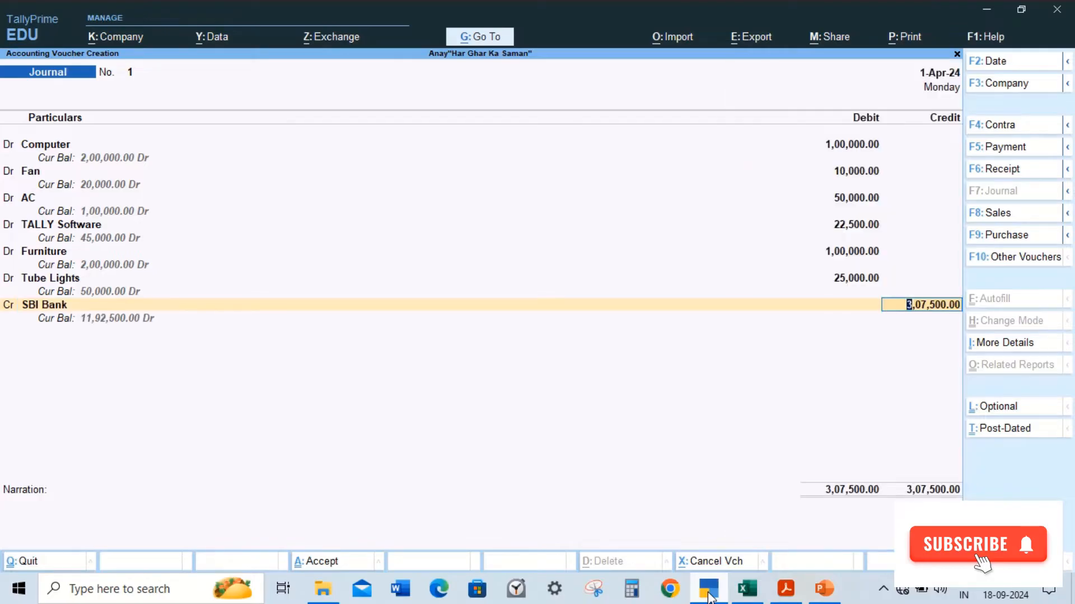
{"action": "key", "text": "Return"}
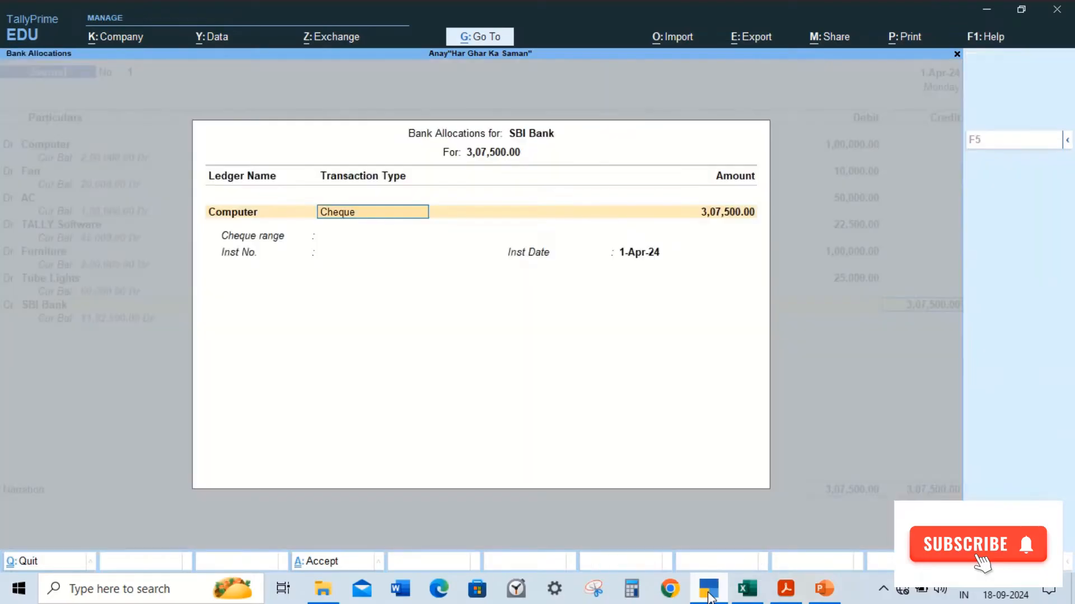
Step: Accept the bank allocation as a Cheque transaction dated 1-Apr-24 without an instrument number
{"action": "key", "text": "Return"}
{"action": "key", "text": "Return"}
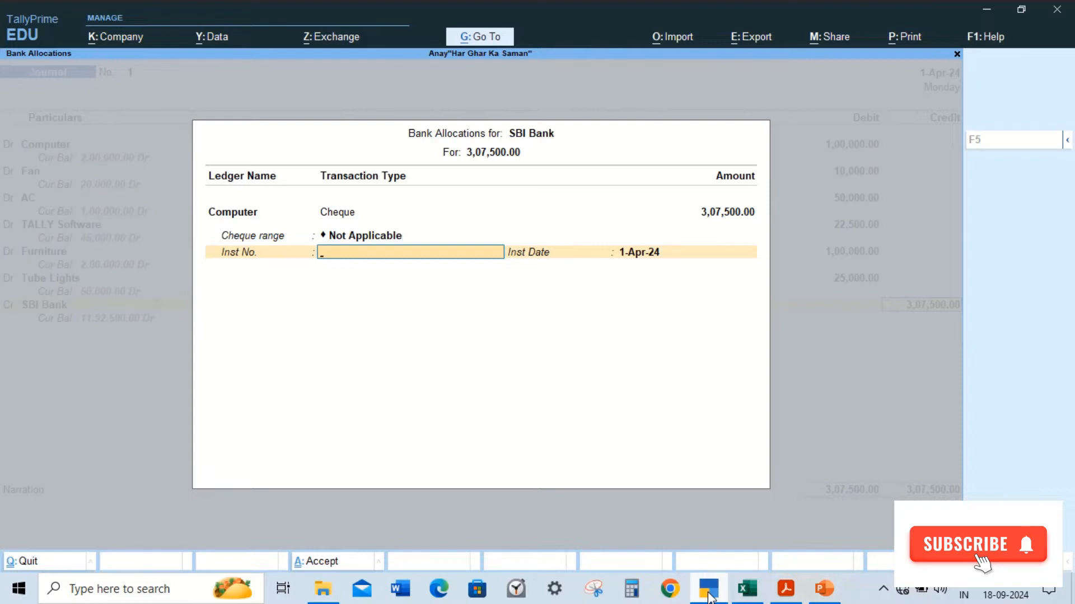
{"action": "key", "text": "Return"}
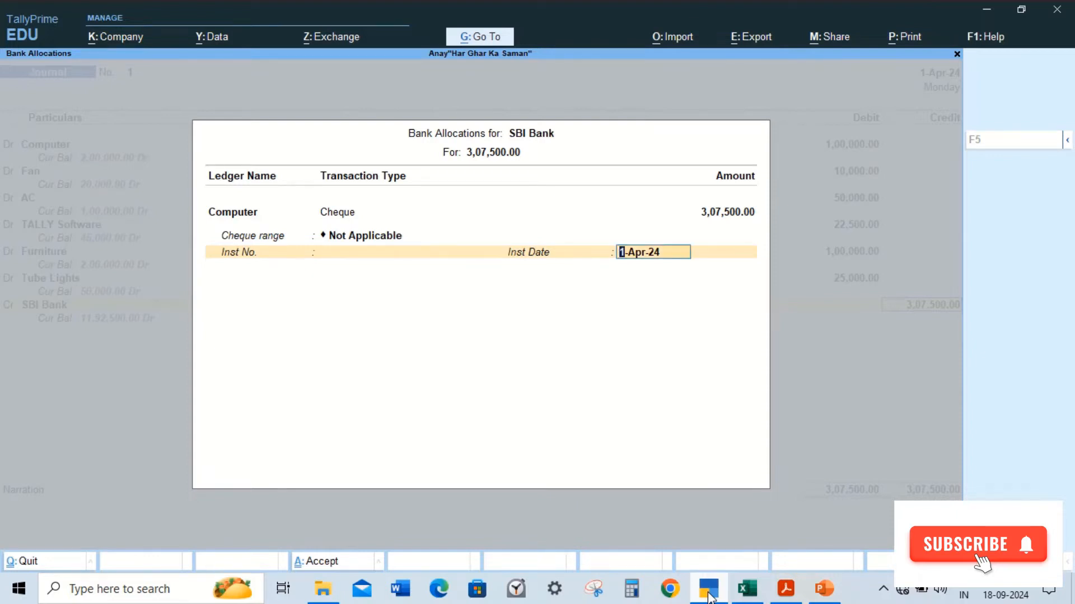
{"action": "key", "text": "Return"}
Step: Enter the narration "Being Fixed Assets Purchased." and save the journal voucher
{"action": "type", "text": "Bei"}
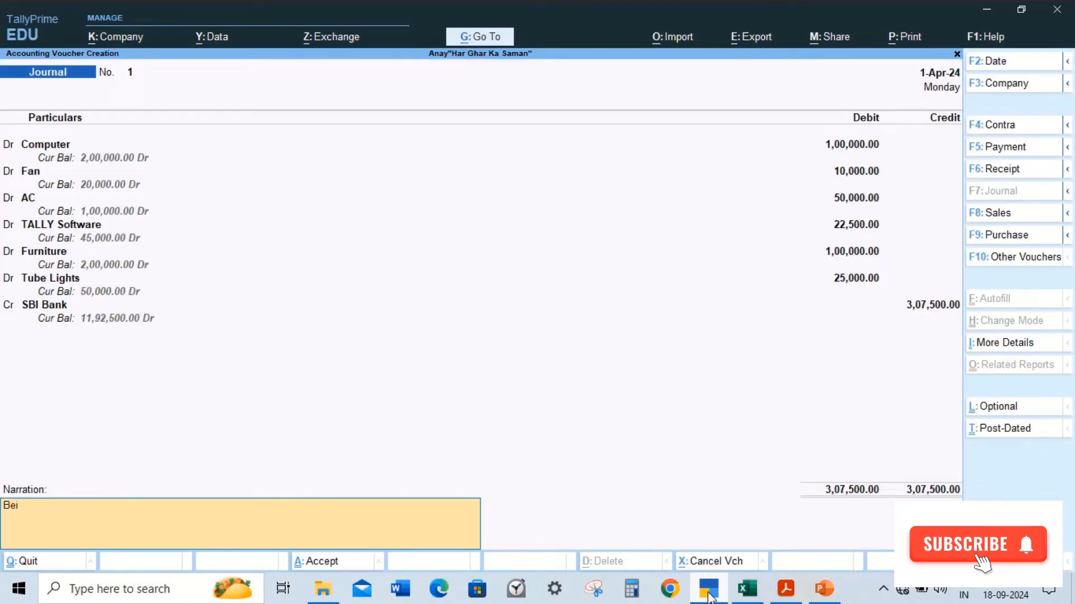
{"action": "type", "text": "ng Fixxed"}
{"action": "key", "text": "BackSpace"}
{"action": "key", "text": "BackSpace"}
{"action": "type", "text": "ed Assets Purcahsed"}
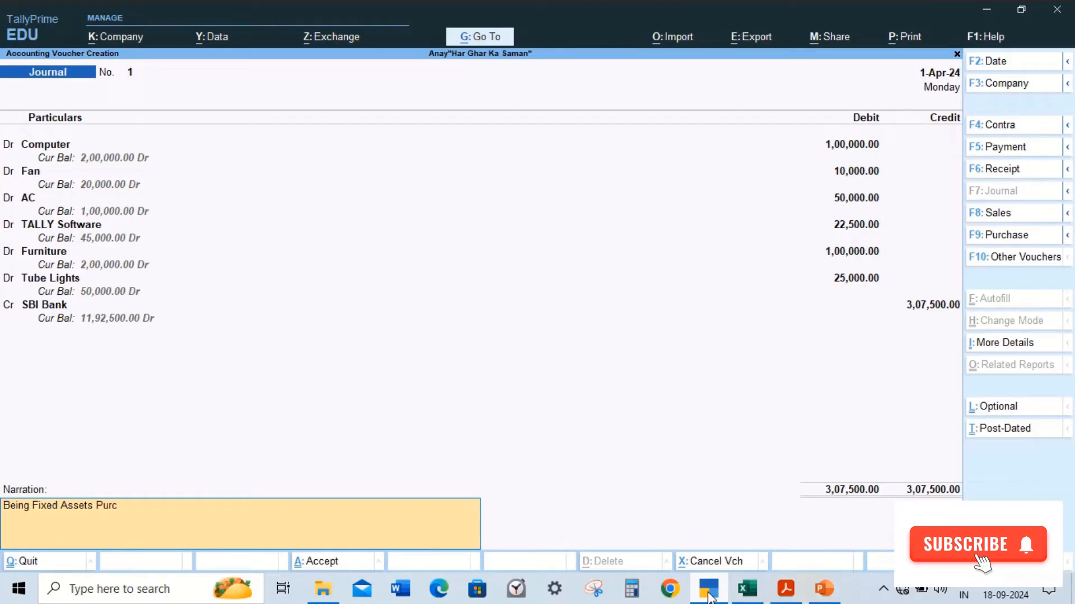
{"action": "key", "text": "BackSpace"}
{"action": "key", "text": "BackSpace"}
{"action": "key", "text": "BackSpace"}
{"action": "key", "text": "BackSpace"}
{"action": "key", "text": "BackSpace"}
{"action": "type", "text": "hased."}
{"action": "key", "text": "Return"}
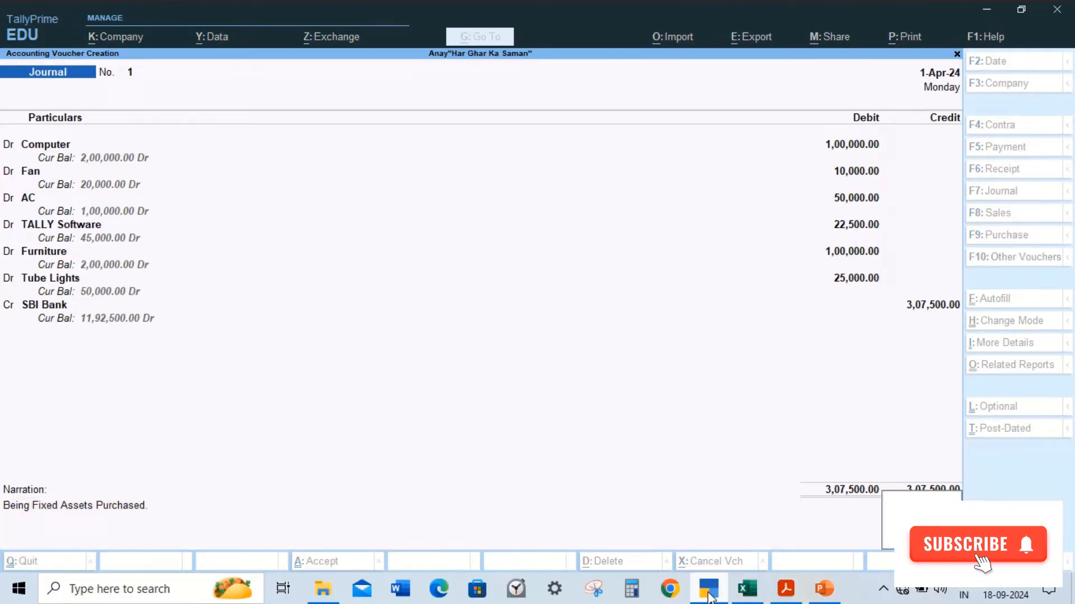
{"action": "key", "text": "Return"}
Step: Scroll through the practice exercise PDF to review the next transactions
{"action": "left_click", "coordinate": [708, 593]}
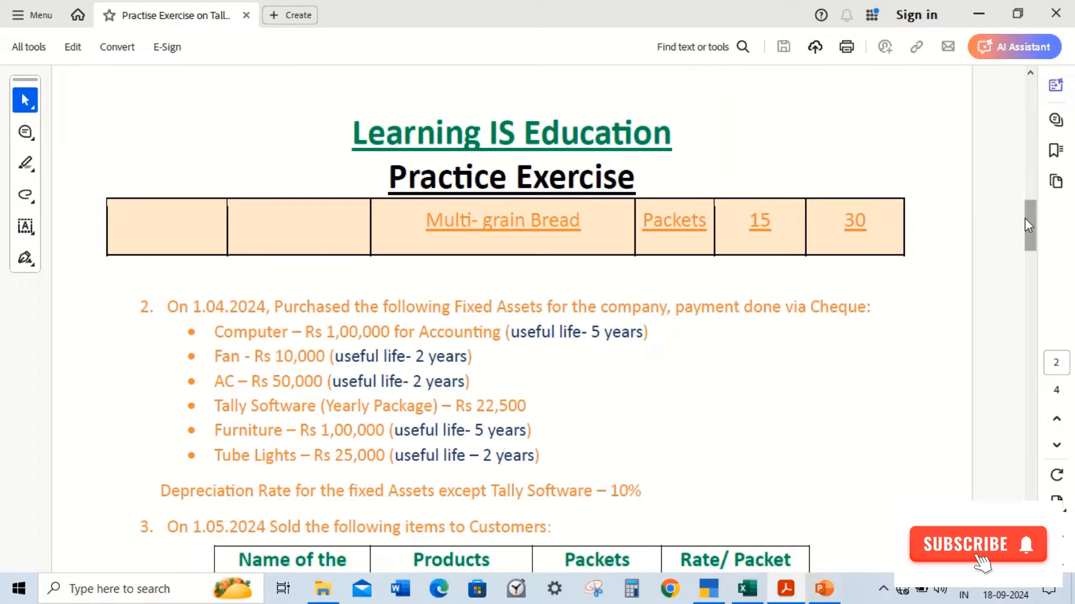
{"action": "left_click_drag", "start_coordinate": [1037, 222], "coordinate": [1042, 244]}
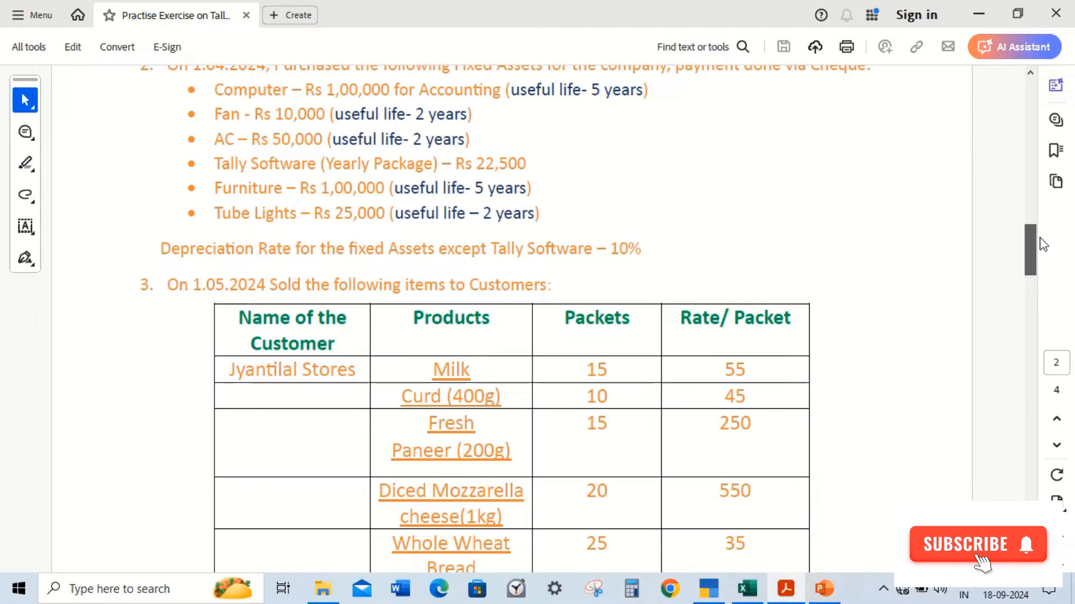
{"action": "left_click_drag", "start_coordinate": [1042, 244], "coordinate": [1015, 459]}
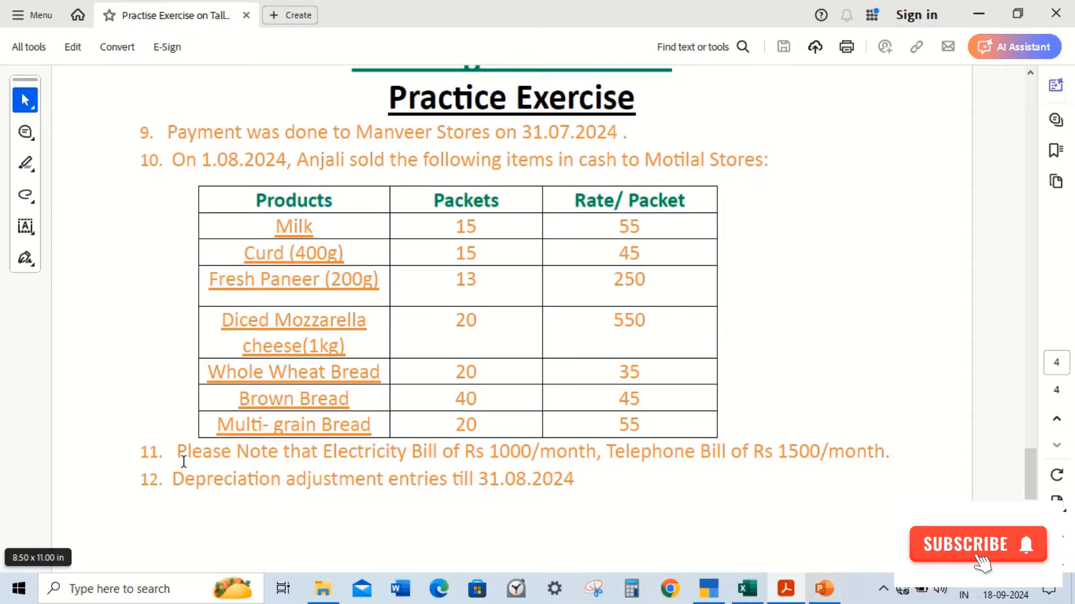
Step: Start a new payment voucher dated 1-May-24
{"action": "left_click", "coordinate": [721, 592]}
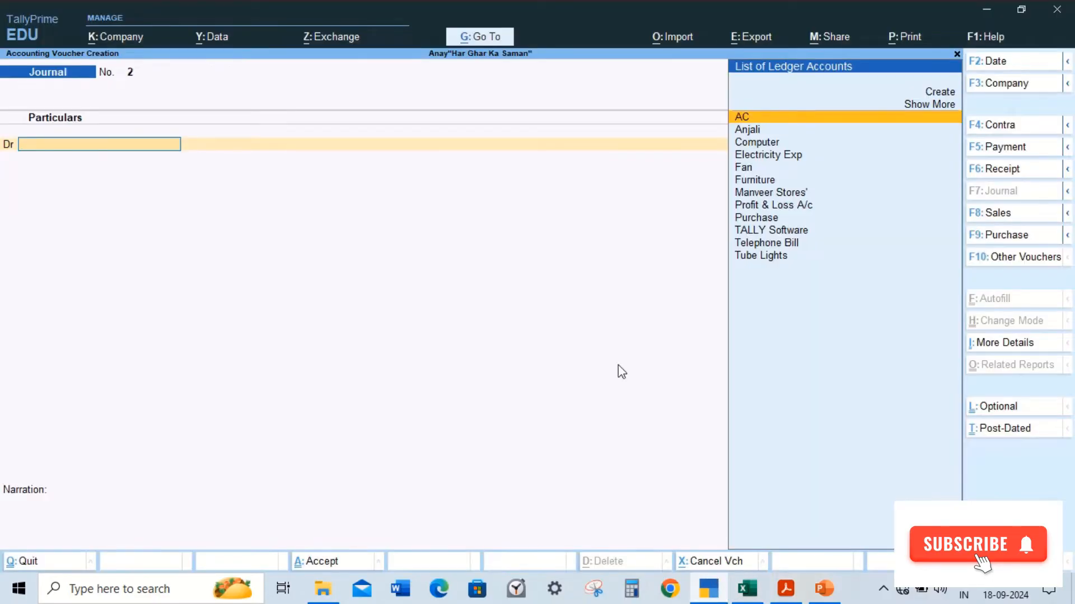
{"action": "key", "text": "F5"}
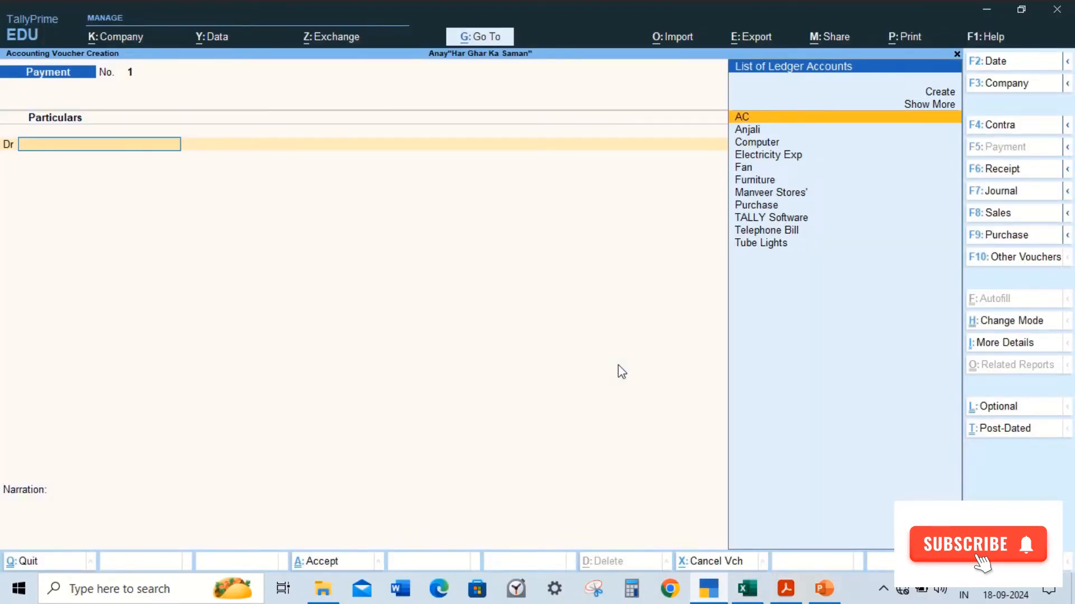
{"action": "key", "text": "F2"}
{"action": "type", "text": "01/05"}
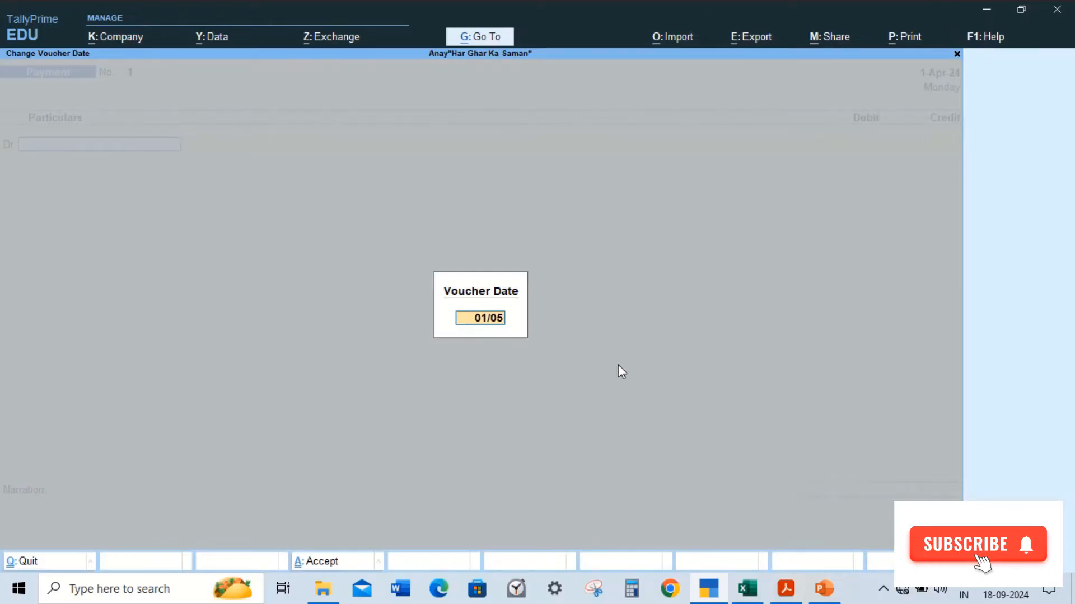
{"action": "key", "text": "Return"}
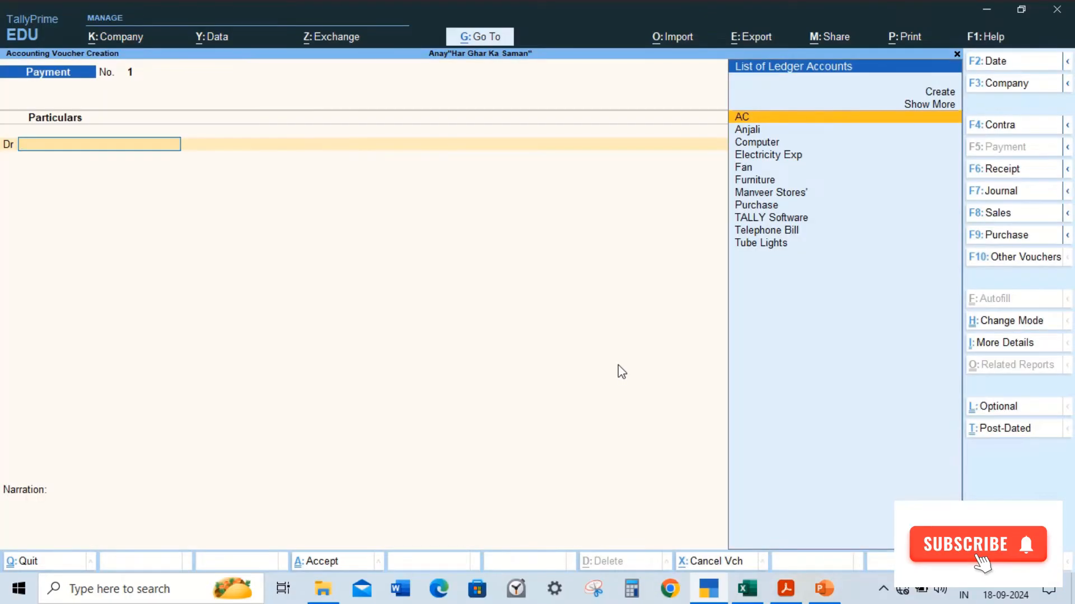
Step: Debit Electricity Exp with 1,000 in the payment voucher
{"action": "key", "text": "Down"}
{"action": "key", "text": "Down"}
{"action": "key", "text": "Down"}
{"action": "key", "text": "Return"}
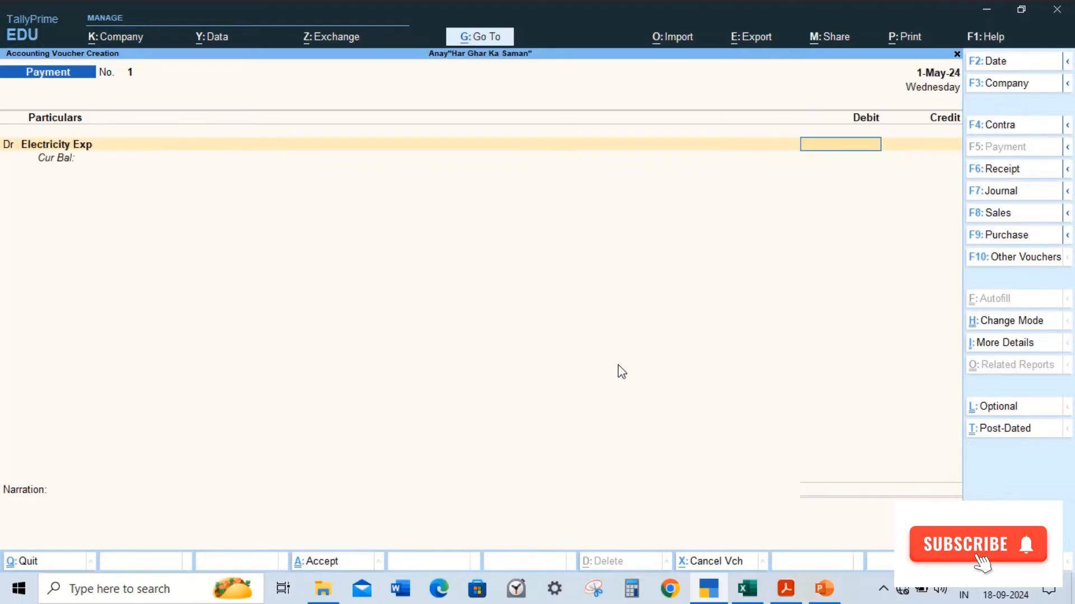
{"action": "key", "text": "alt+Tab"}
{"action": "key", "text": "alt+Tab"}
{"action": "type", "text": "1000"}
{"action": "key", "text": "Return"}
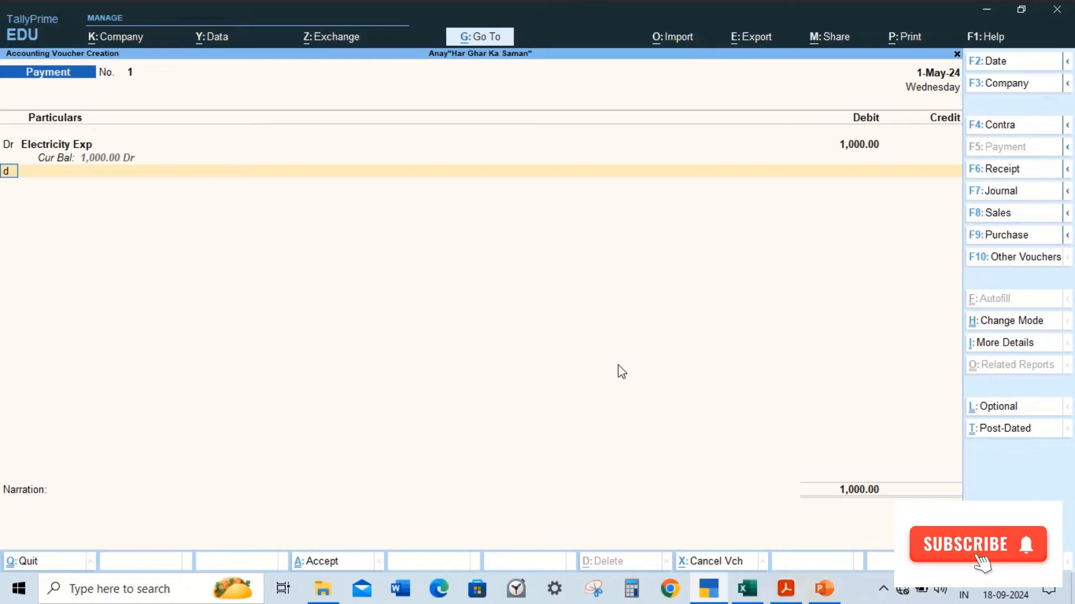
Step: Debit Telephone Bill with 1,500 in the payment voucher
{"action": "key", "text": "Return"}
{"action": "key", "text": "alt+Tab"}
{"action": "key", "text": "alt+Tab"}
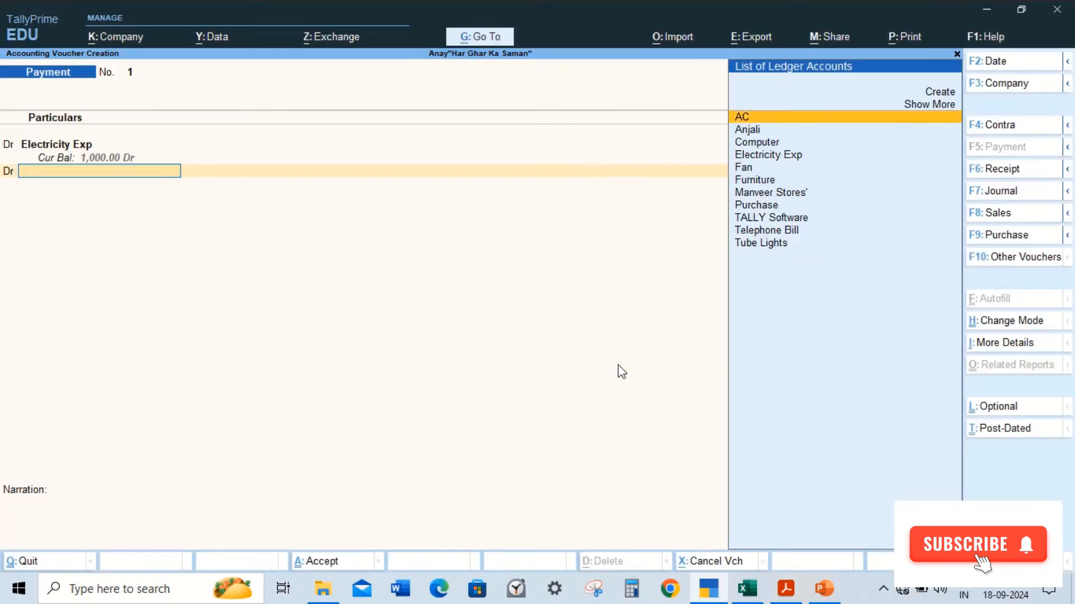
{"action": "type", "text": "Te"}
{"action": "key", "text": "Return"}
{"action": "type", "text": "1500"}
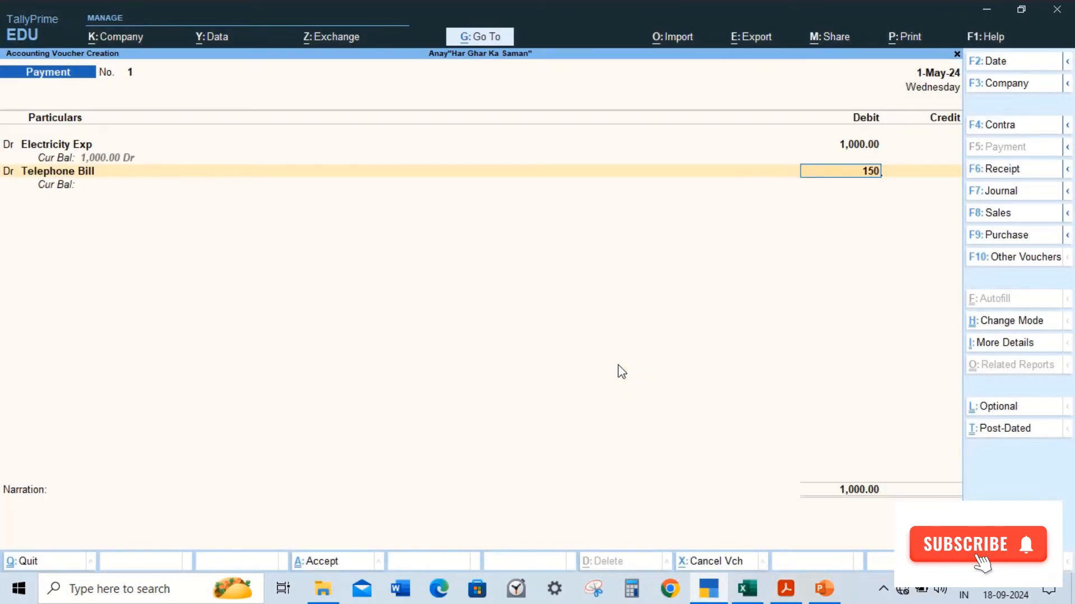
{"action": "key", "text": "Return"}
Step: Credit Cash with the balancing amount of 2,500
{"action": "key", "text": "Return"}
{"action": "type", "text": "c"}
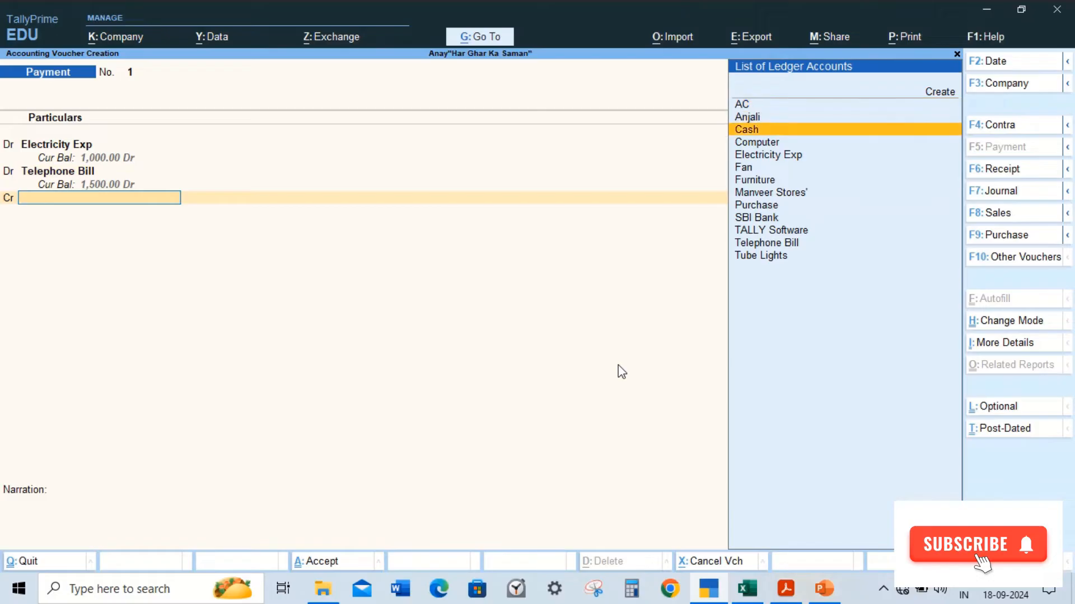
{"action": "key", "text": "Return"}
{"action": "key", "text": "Return"}
Step: Enter the narration "Being Expenses Paid in cash" and save the payment voucher
{"action": "type", "text": "Being"}
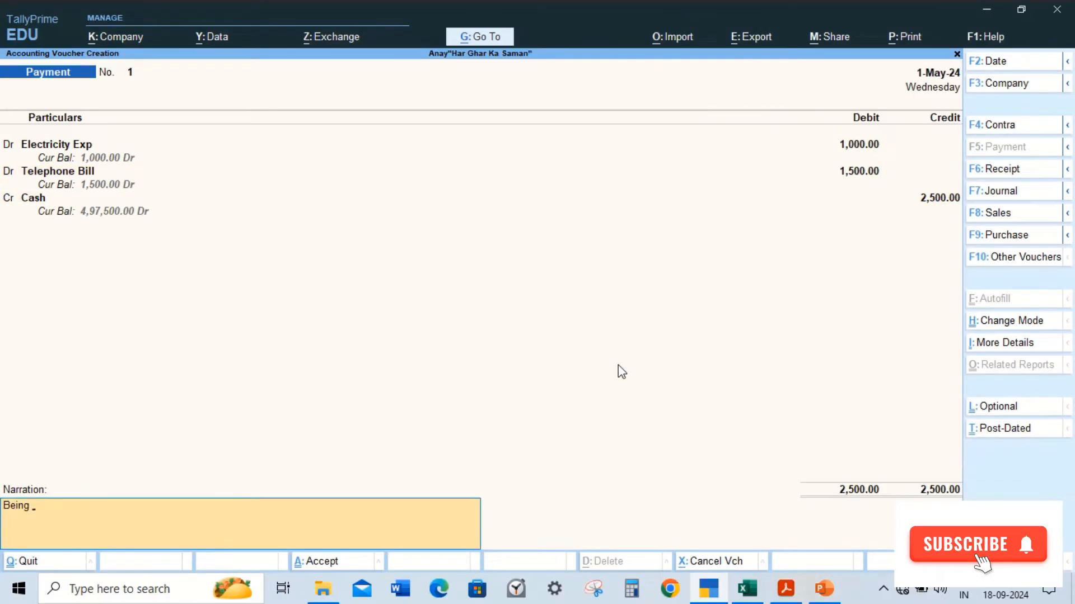
{"action": "type", "text": " Expenses Paid in cash"}
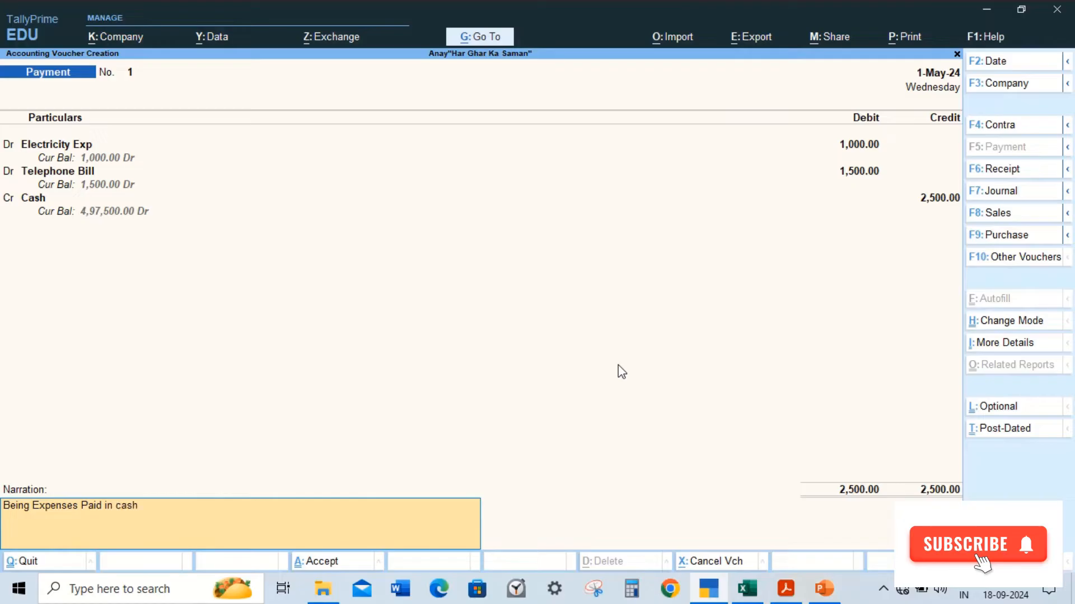
{"action": "key", "text": "Return"}
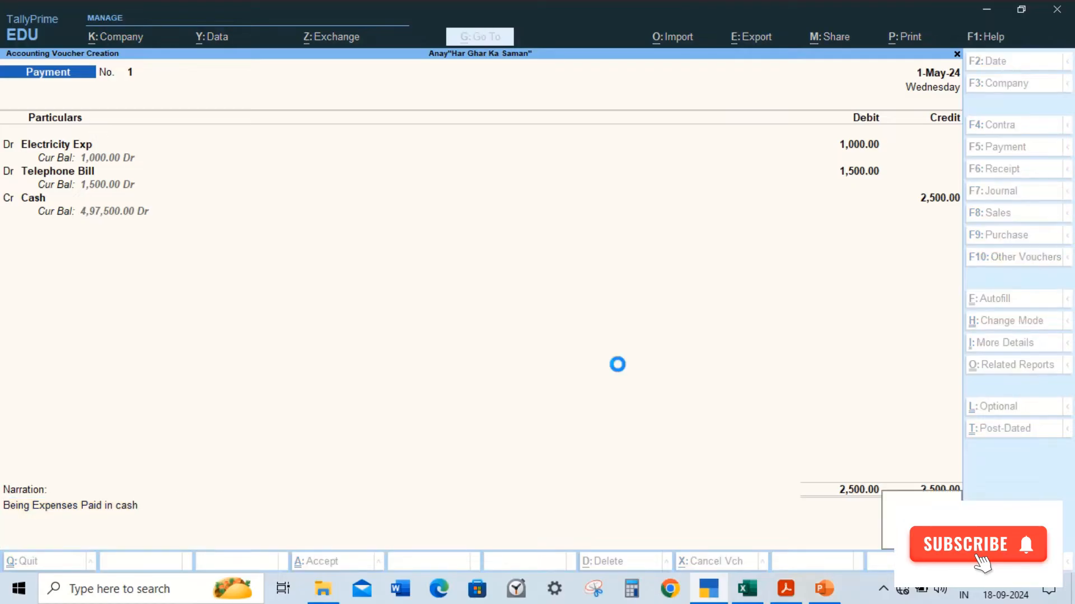
Step: Reopen the saved payment voucher, change its narration to "Being Expenses Paid in cash for the month of April", and save
{"action": "key", "text": "Page_Up"}
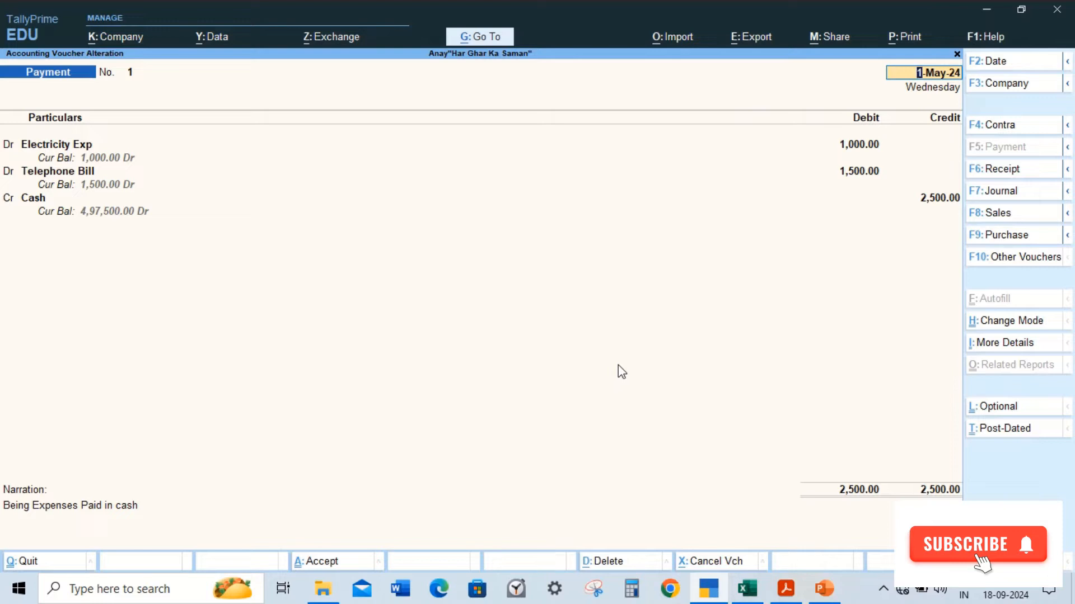
{"action": "key", "text": "Return"}
{"action": "key", "text": "Return"}
{"action": "key", "text": "Return"}
{"action": "key", "text": "Return"}
{"action": "key", "text": "Return"}
{"action": "key", "text": "Return"}
{"action": "key", "text": "Return"}
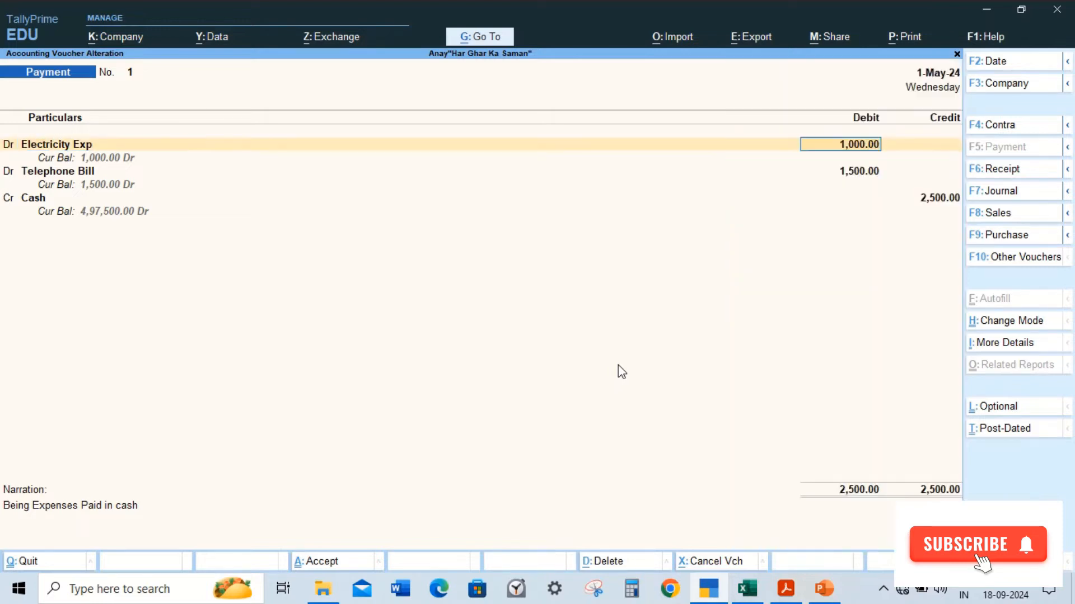
{"action": "key", "text": "Return"}
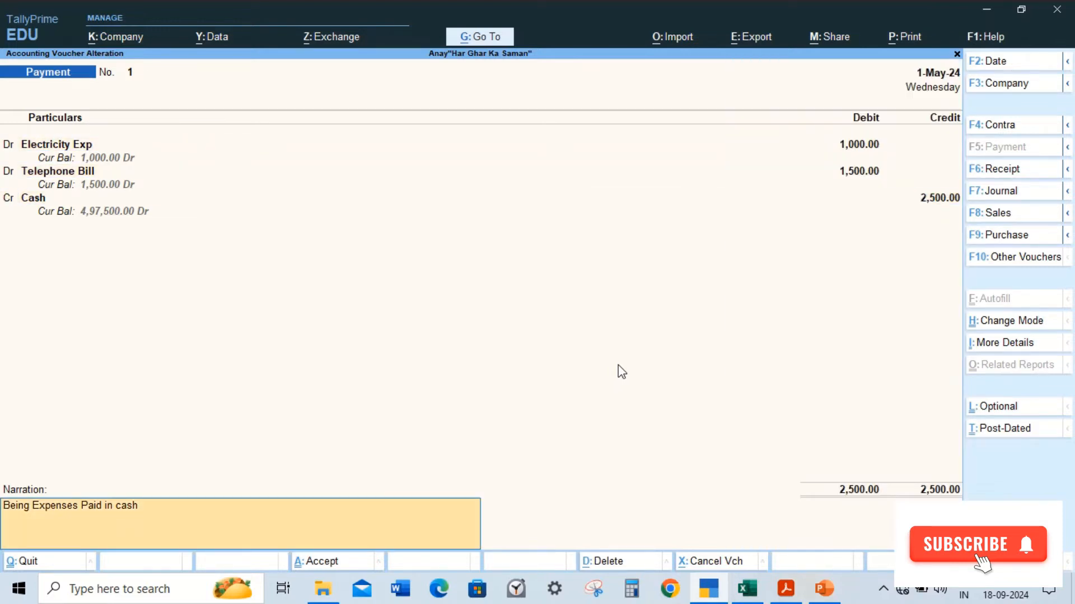
{"action": "type", "text": "Being Expenses Paid in cash for"}
{"action": "type", "text": "set"}
{"action": "key", "text": "BackSpace"}
{"action": "key", "text": "BackSpace"}
{"action": "key", "text": "BackSpace"}
{"action": "type", "text": "month of April"}
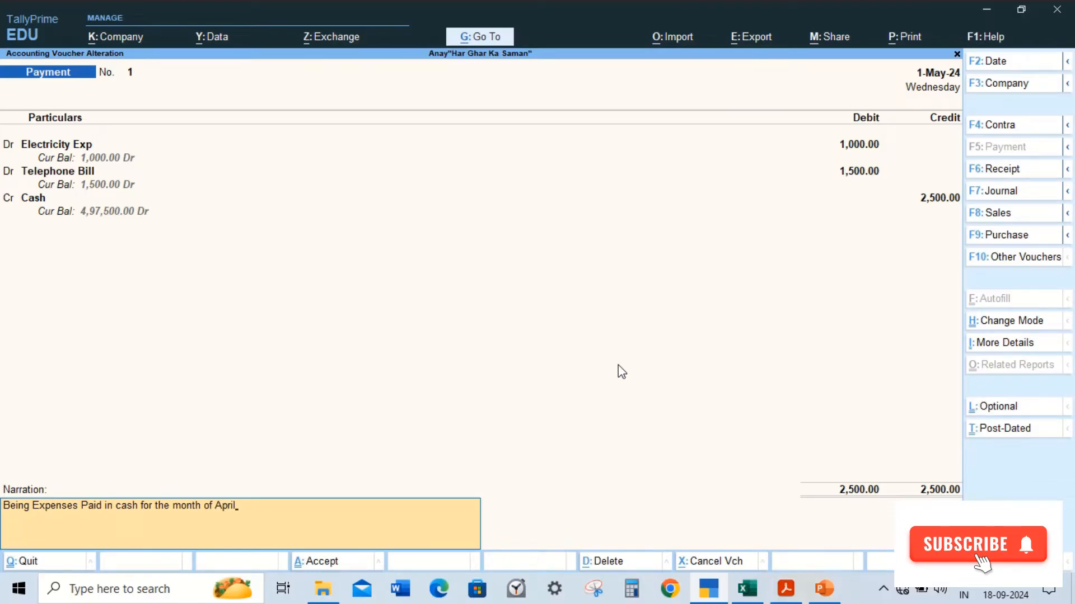
{"action": "key", "text": "Return"}
{"action": "key", "text": "Return"}
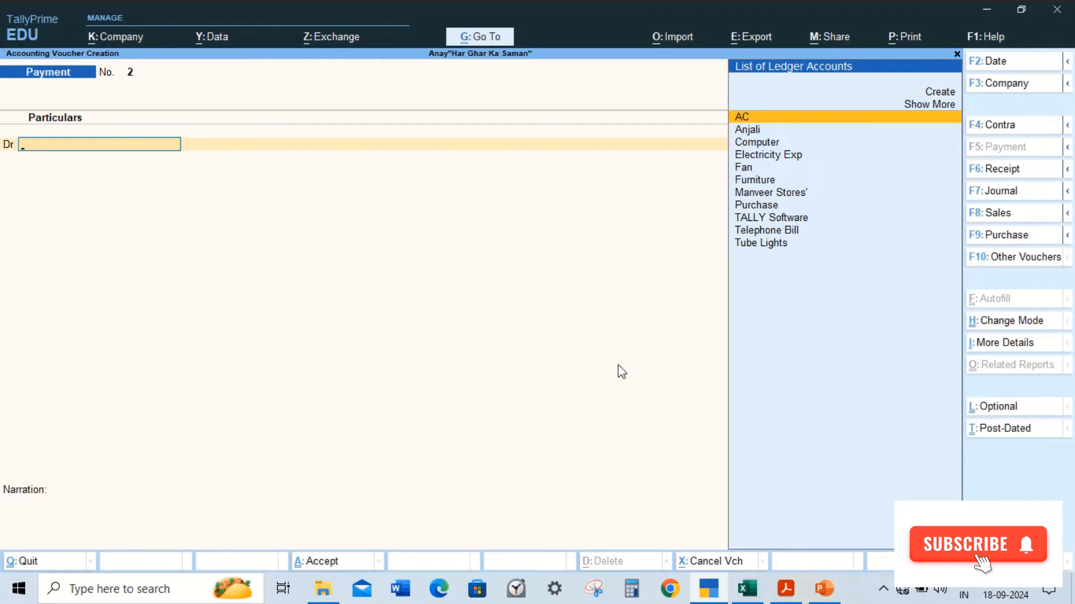
Step: Scroll the practice exercise PDF back to transaction 3 on items sold to customers
{"action": "key", "text": "alt+Tab"}
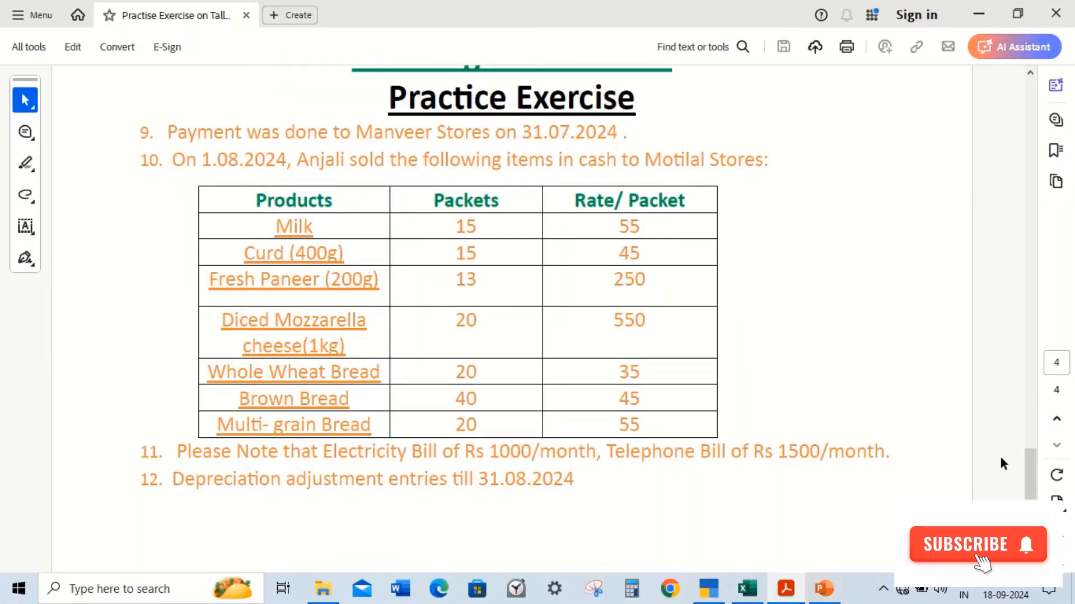
{"action": "left_click_drag", "start_coordinate": [1033, 481], "coordinate": [1059, 274]}
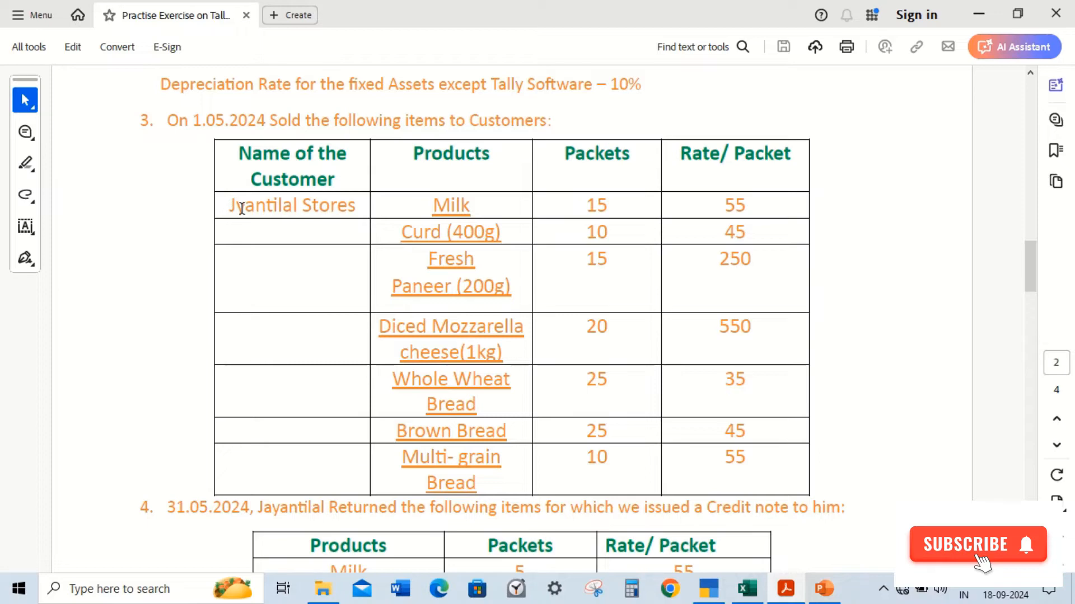
{"action": "key", "text": "alt+Tab"}
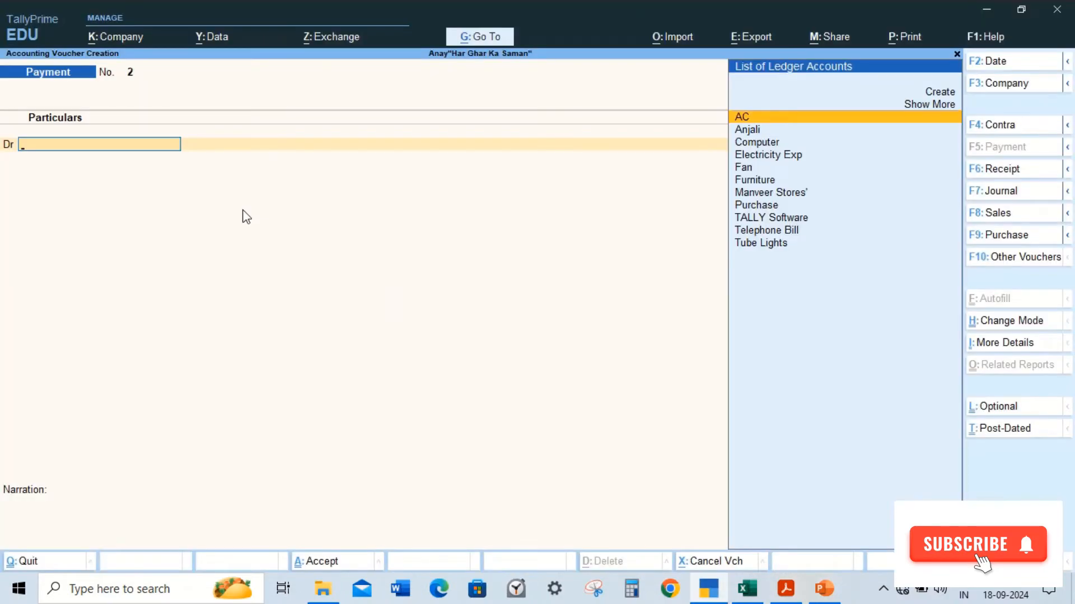
Step: Start a new sales voucher dated 2-5-2024
{"action": "key", "text": "F8"}
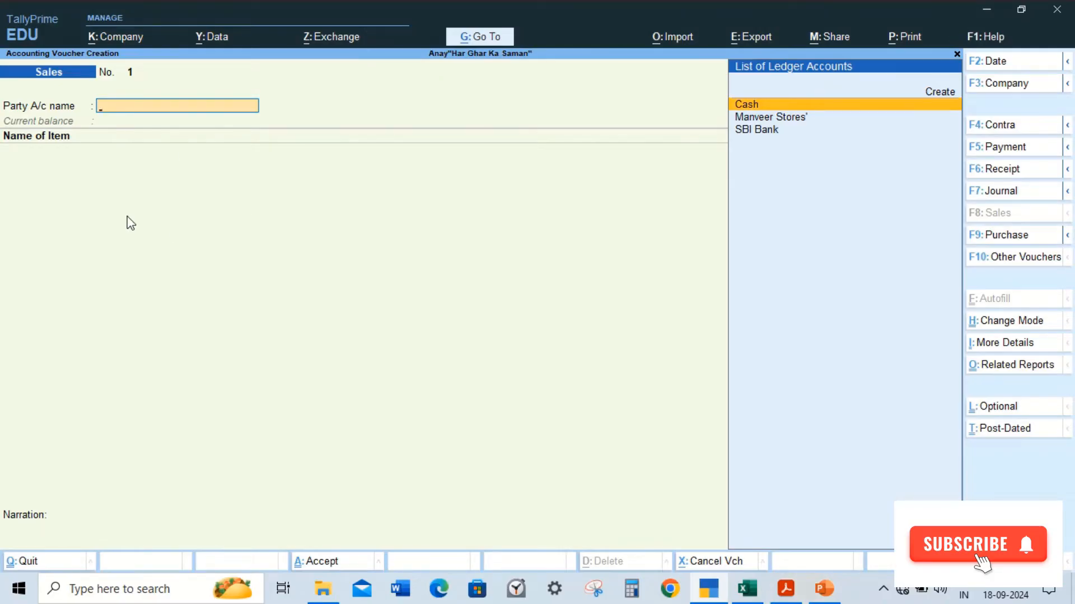
{"action": "key", "text": "F2"}
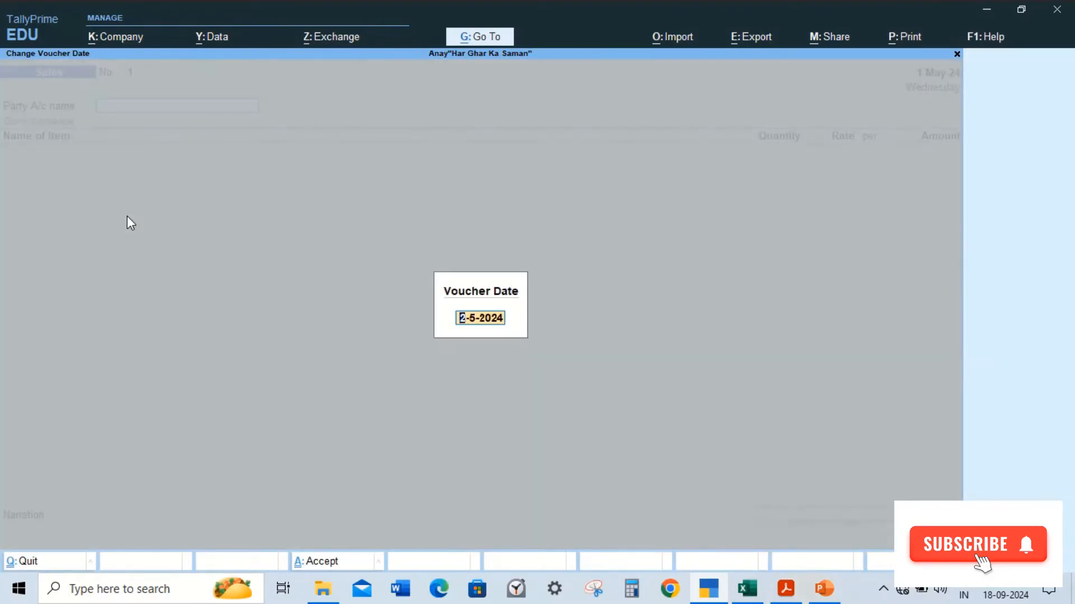
{"action": "key", "text": "Return"}
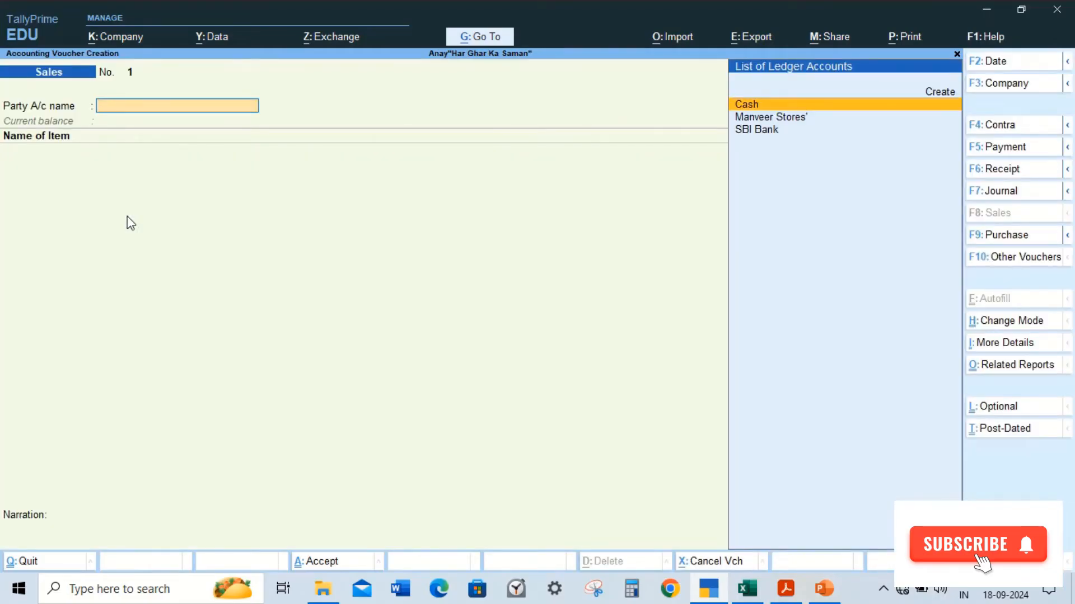
Step: Create a new party ledger named Jyantilal Stores from the sales voucher
{"action": "key", "text": "alt+Tab"}
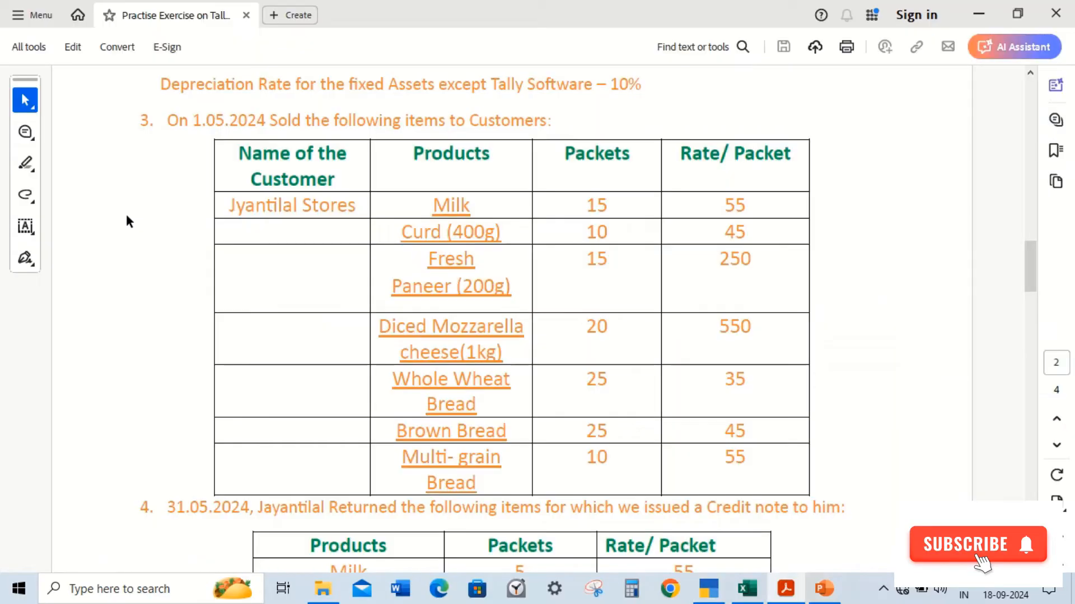
{"action": "key", "text": "alt+Tab"}
{"action": "key", "text": "alt+c"}
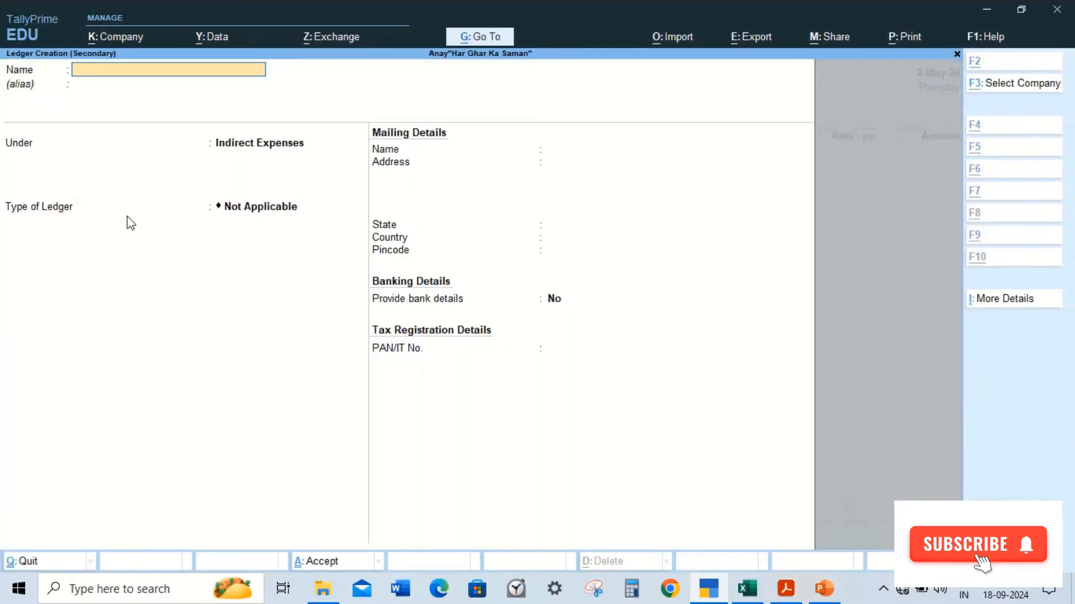
{"action": "type", "text": "Jy"}
{"action": "key", "text": "BackSpace"}
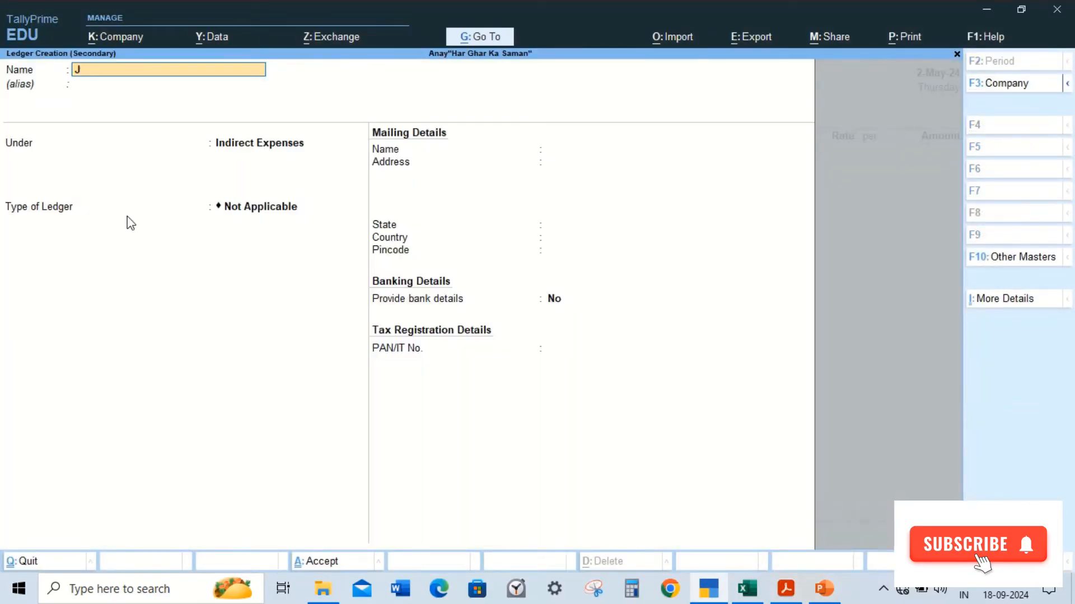
{"action": "key", "text": "alt+Tab"}
{"action": "key", "text": "alt+Tab"}
{"action": "type", "text": "yantilal Stores"}
{"action": "key", "text": "Return"}
Step: Place the Jyantilal Stores ledger under Sundry Debtors, leaving its other details at defaults
{"action": "type", "text": "S"}
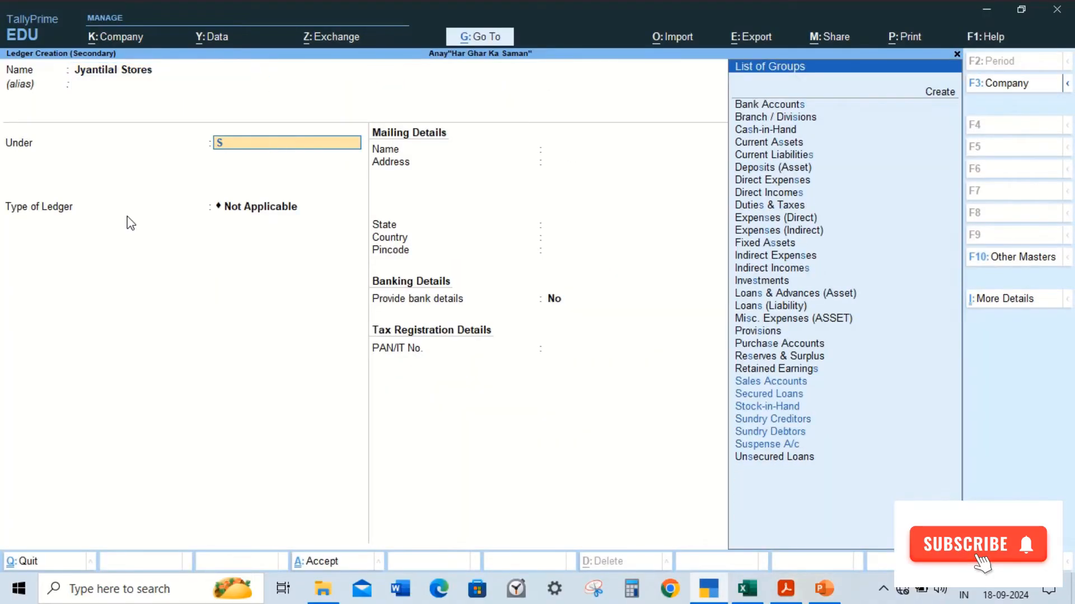
{"action": "type", "text": "u"}
{"action": "key", "text": "Down"}
{"action": "key", "text": "Down"}
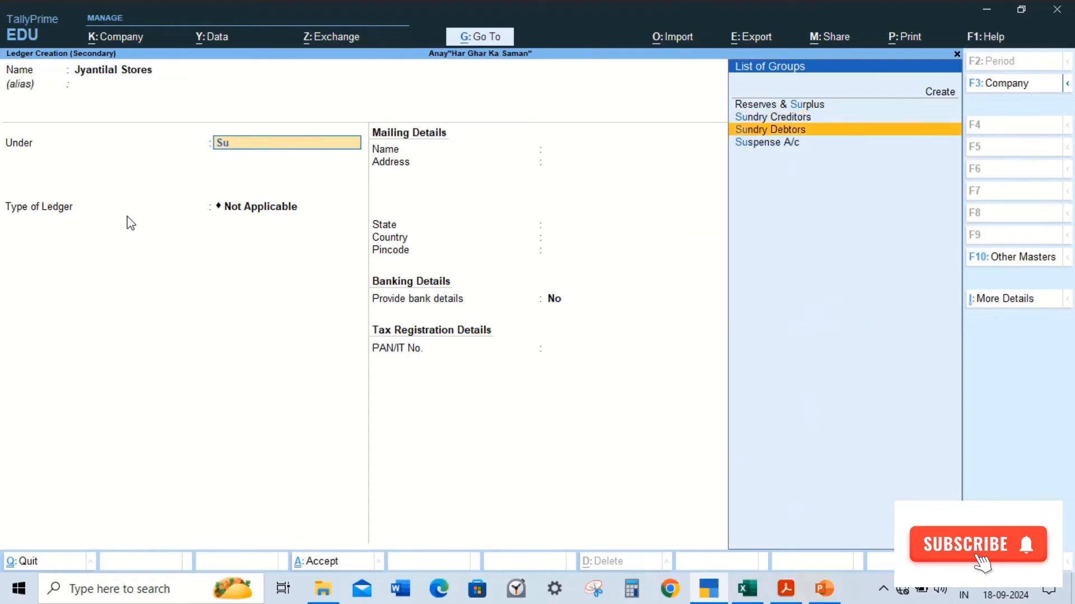
{"action": "key", "text": "Return"}
{"action": "key", "text": "Return"}
{"action": "key", "text": "Return"}
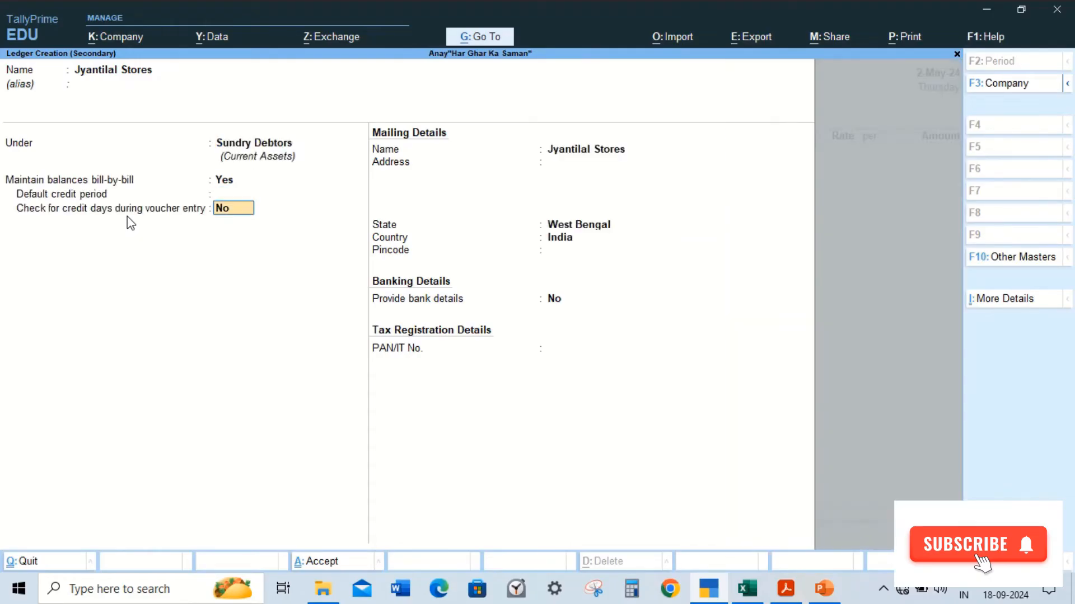
{"action": "key", "text": "Return"}
{"action": "key", "text": "Return"}
Step: Accept the new ledger, then accept the voucher's dispatch and party details for Jyantilal Stores
{"action": "key", "text": "Return"}
{"action": "key", "text": "Return"}
{"action": "key", "text": "Return"}
{"action": "key", "text": "Return"}
{"action": "key", "text": "Return"}
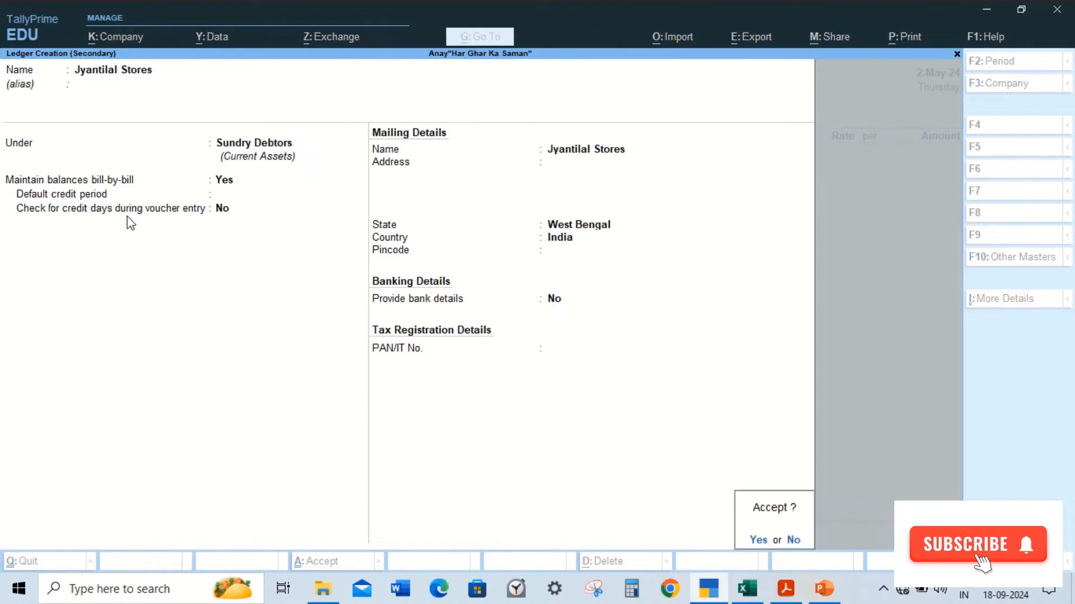
{"action": "key", "text": "Return"}
{"action": "key", "text": "Return"}
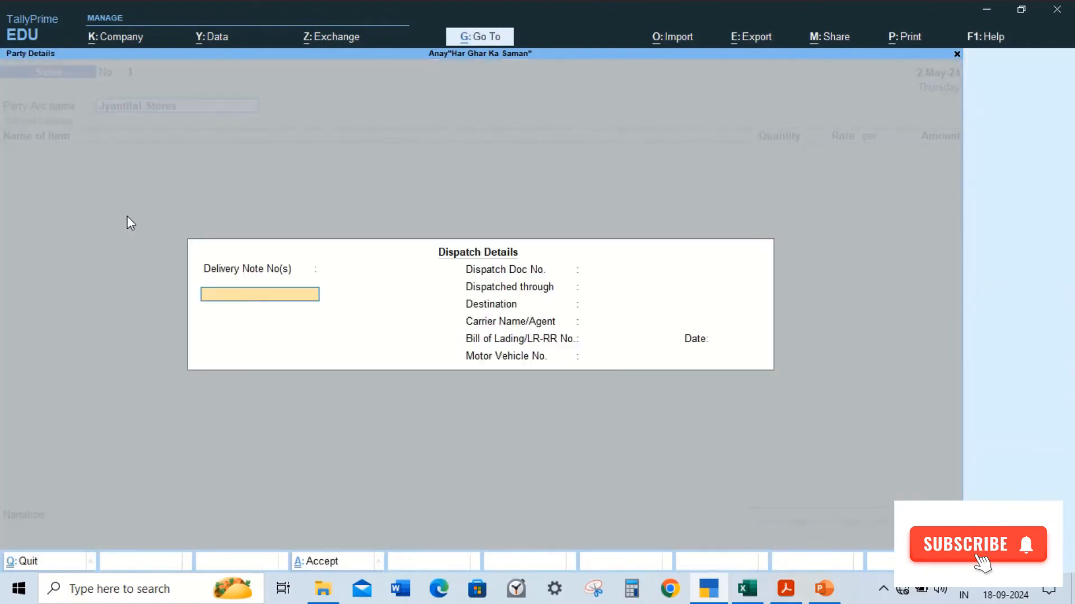
{"action": "key", "text": "ctrl+a"}
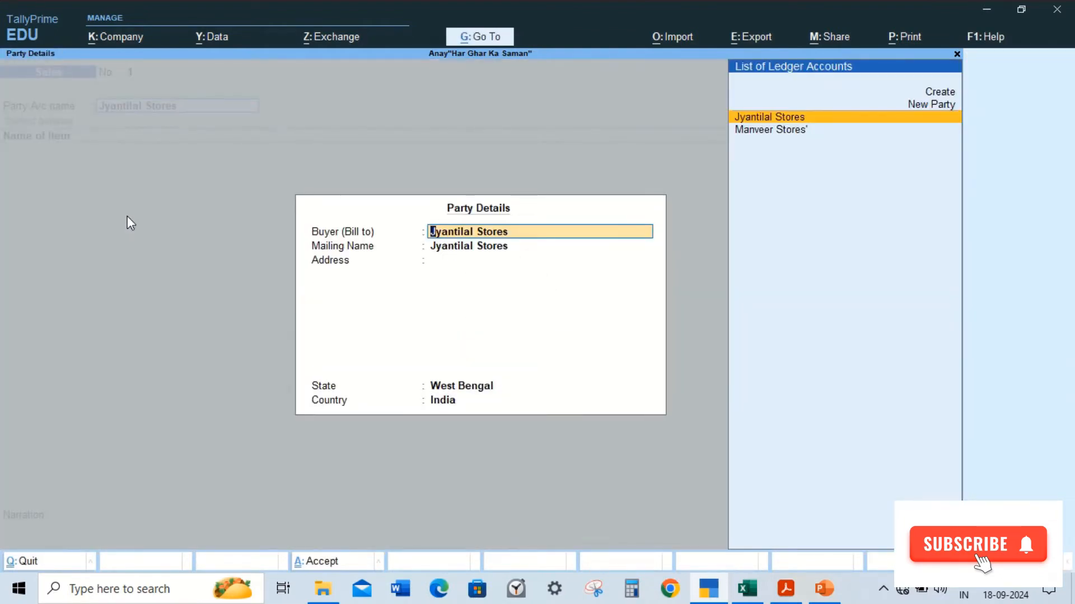
{"action": "key", "text": "ctrl+a"}
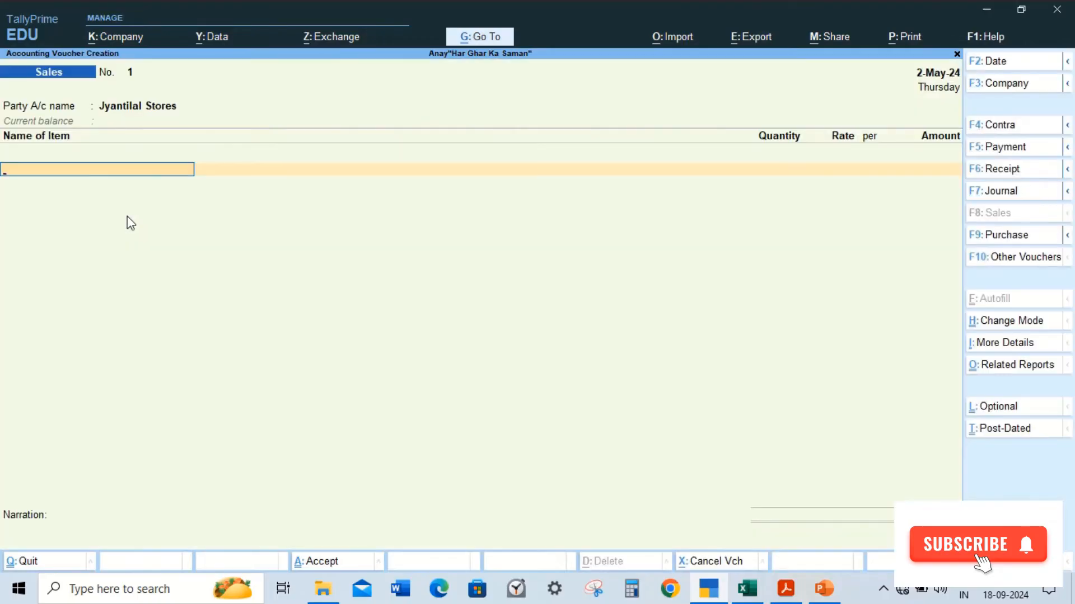
Step: Select Milk as the first stock item of the sales voucher
{"action": "key", "text": "alt+Tab"}
{"action": "key", "text": "alt+Tab"}
{"action": "type", "text": "Mil"}
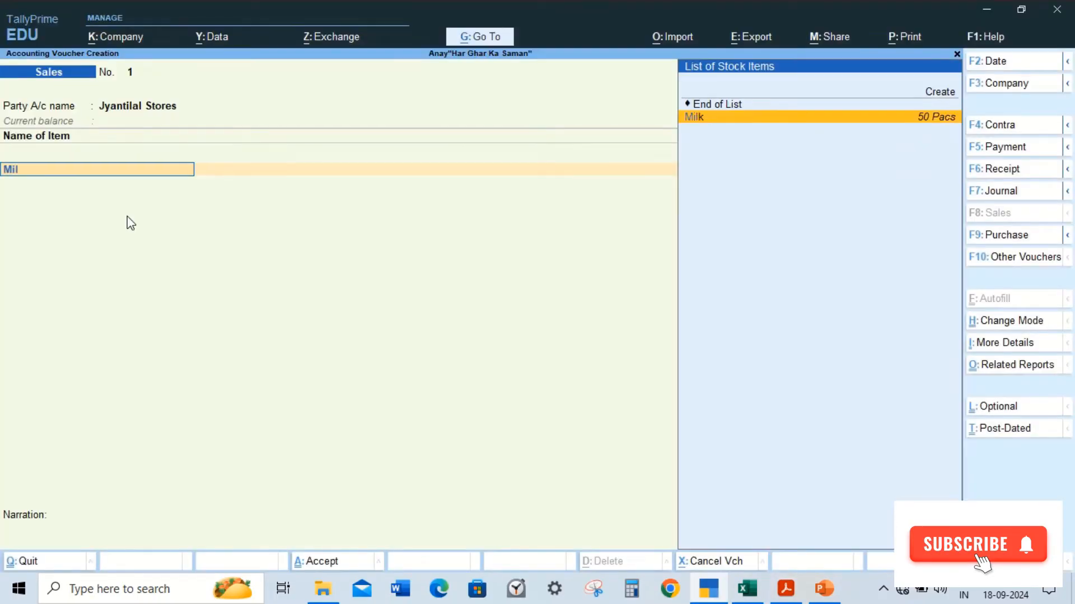
{"action": "key", "text": "Return"}
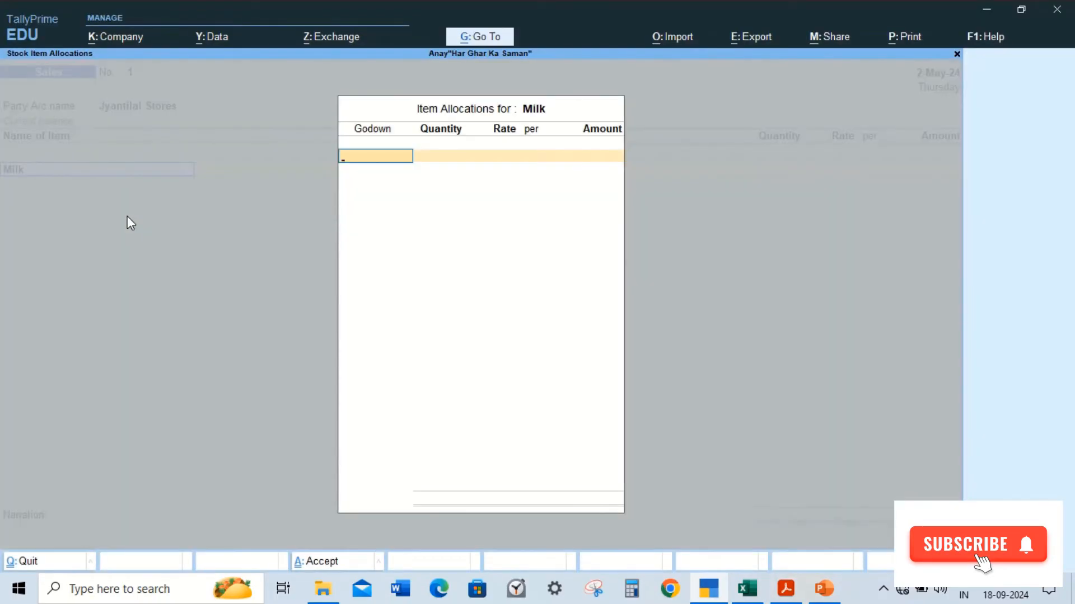
Step: Allocate Milk from the Bidhannagar godown: 15 packs at a rate of 55
{"action": "key", "text": "Return"}
{"action": "key", "text": "alt+Tab"}
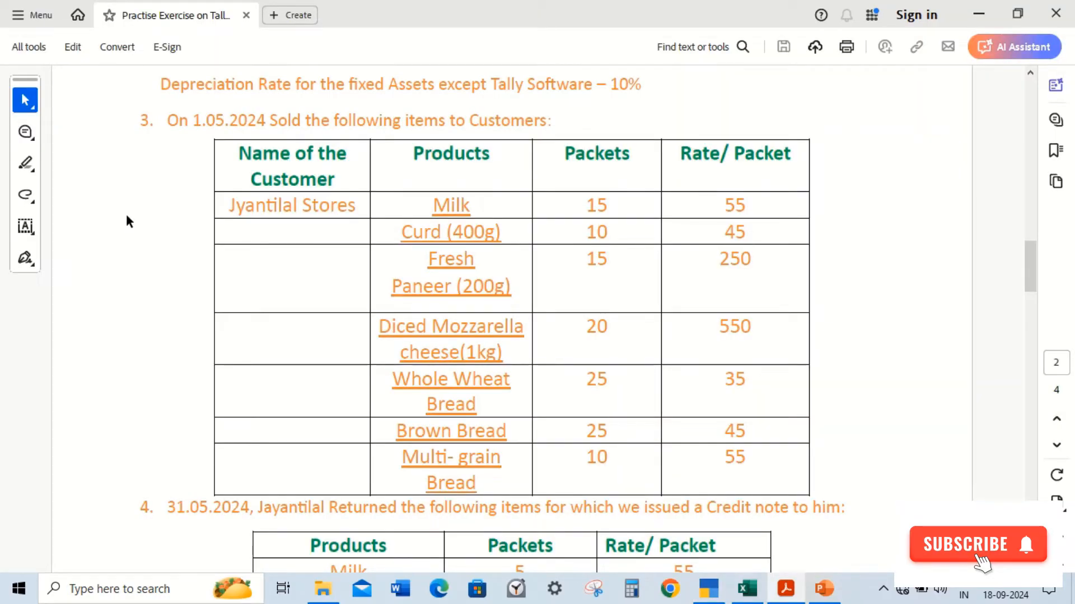
{"action": "key", "text": "alt+Tab"}
{"action": "type", "text": "15"}
{"action": "key", "text": "Return"}
{"action": "type", "text": "55"}
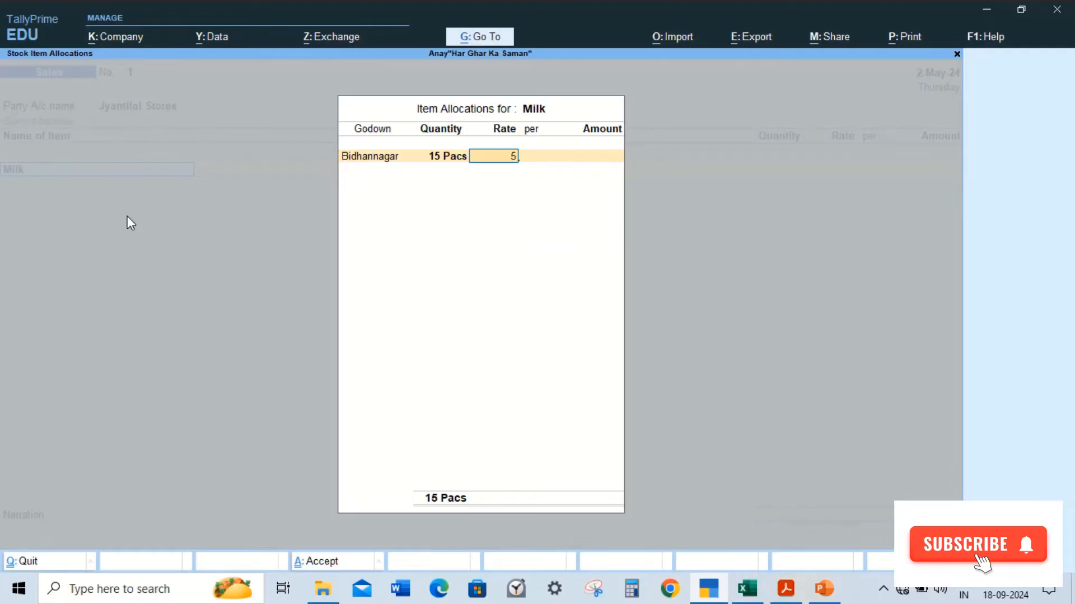
{"action": "key", "text": "Return"}
{"action": "key", "text": "Return"}
{"action": "key", "text": "Return"}
{"action": "key", "text": "Return"}
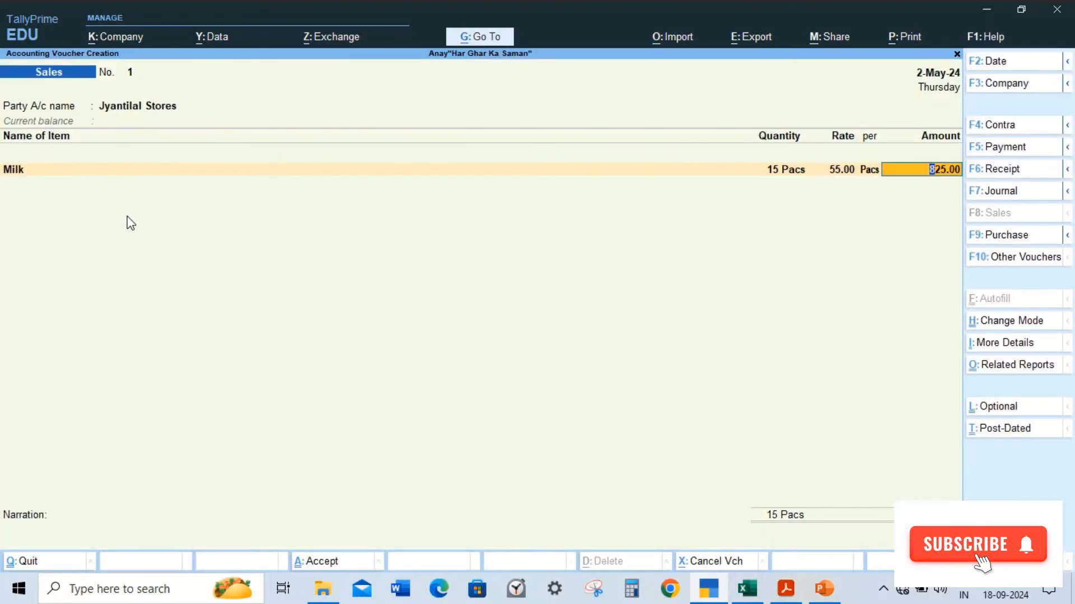
{"action": "key", "text": "Return"}
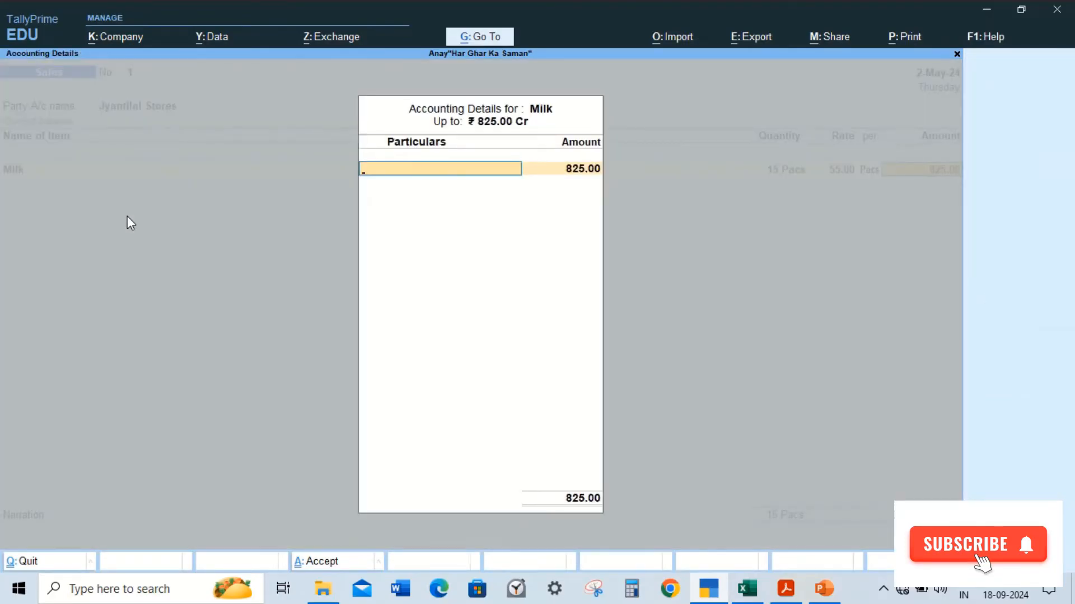
Step: Create a Sales ledger under Sales Accounts and allocate Milk's amount to it
{"action": "key", "text": "alt+c"}
{"action": "type", "text": "Sa"}
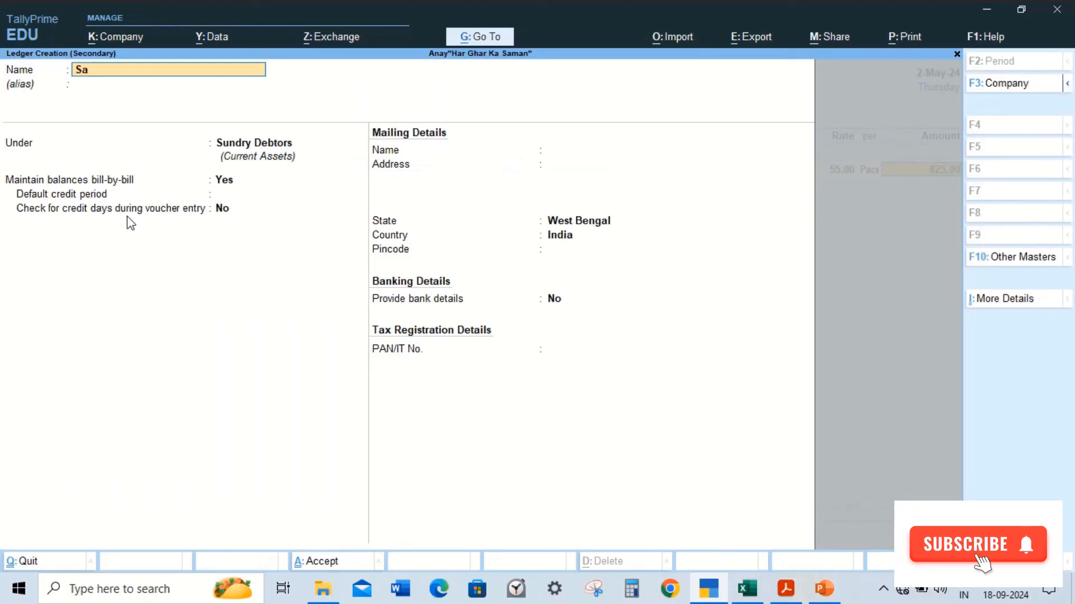
{"action": "type", "text": "les"}
{"action": "key", "text": "Return"}
{"action": "type", "text": "Sa"}
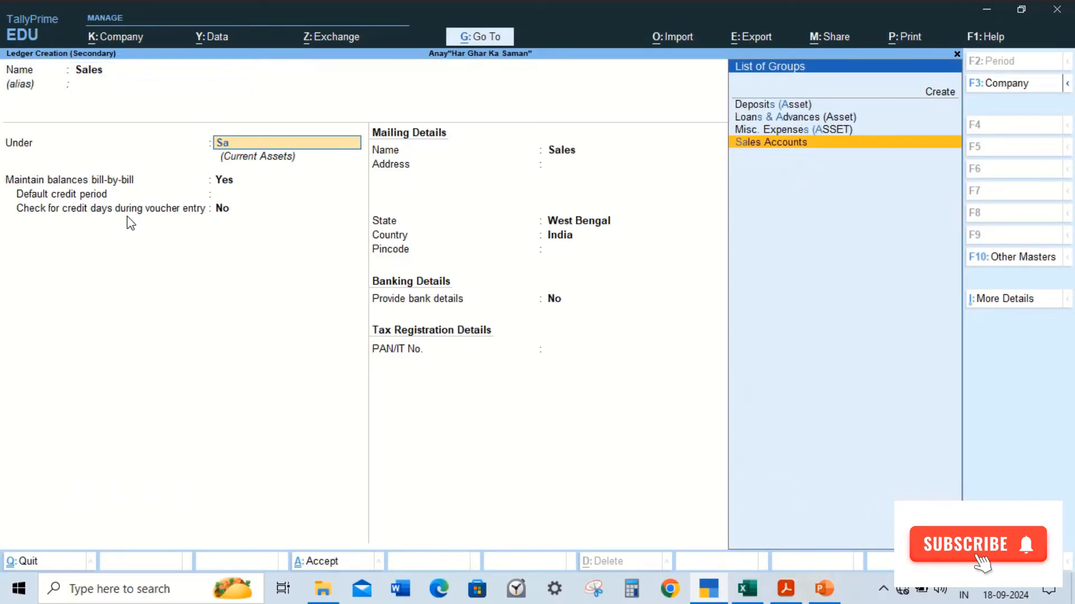
{"action": "key", "text": "Return"}
{"action": "key", "text": "ctrl+a"}
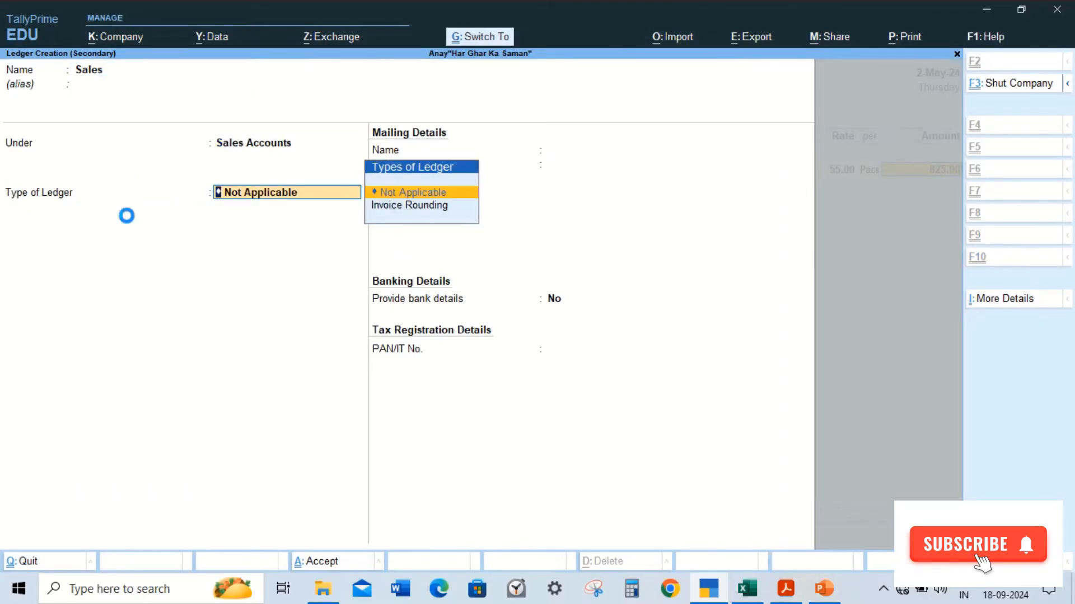
{"action": "key", "text": "Return"}
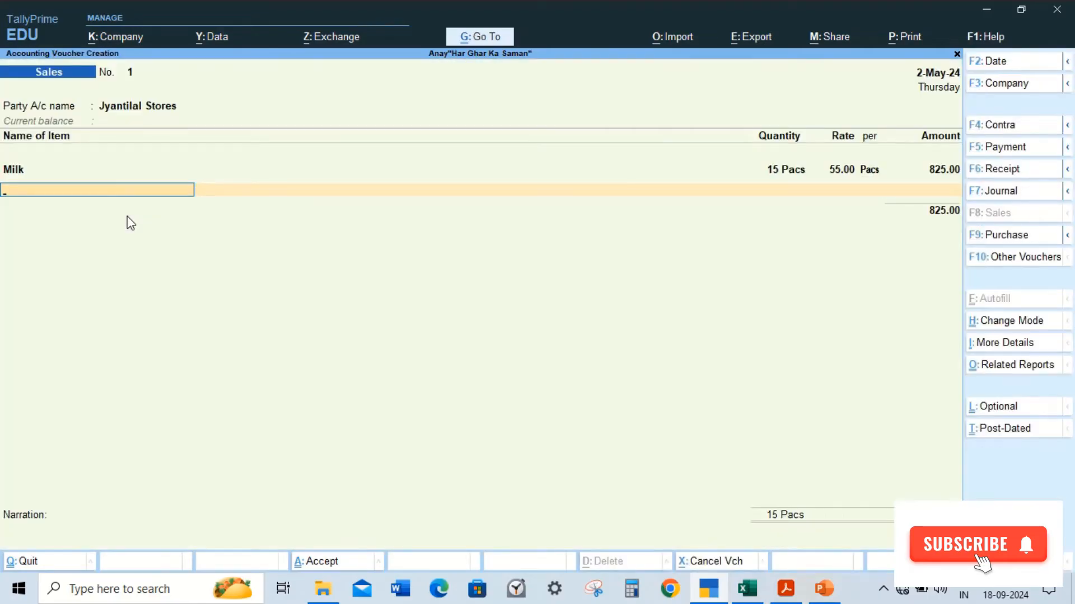
Step: Add Curd(400g) as the next item: 10 packs at 45 from the Bidhannagar godown
{"action": "key", "text": "alt+Tab"}
{"action": "key", "text": "alt+Tab"}
{"action": "type", "text": "Cu"}
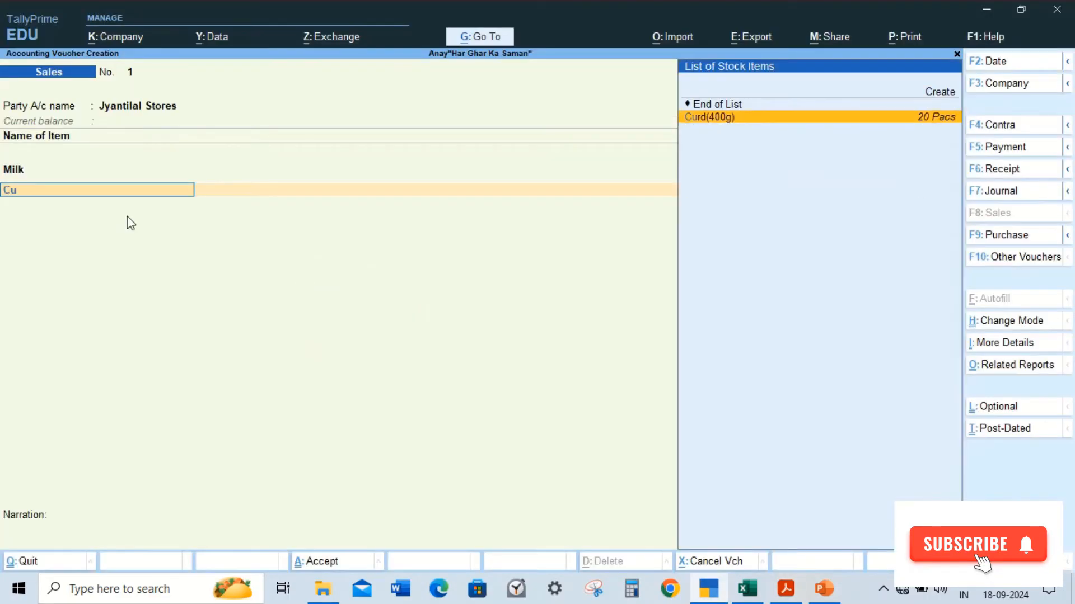
{"action": "key", "text": "Return"}
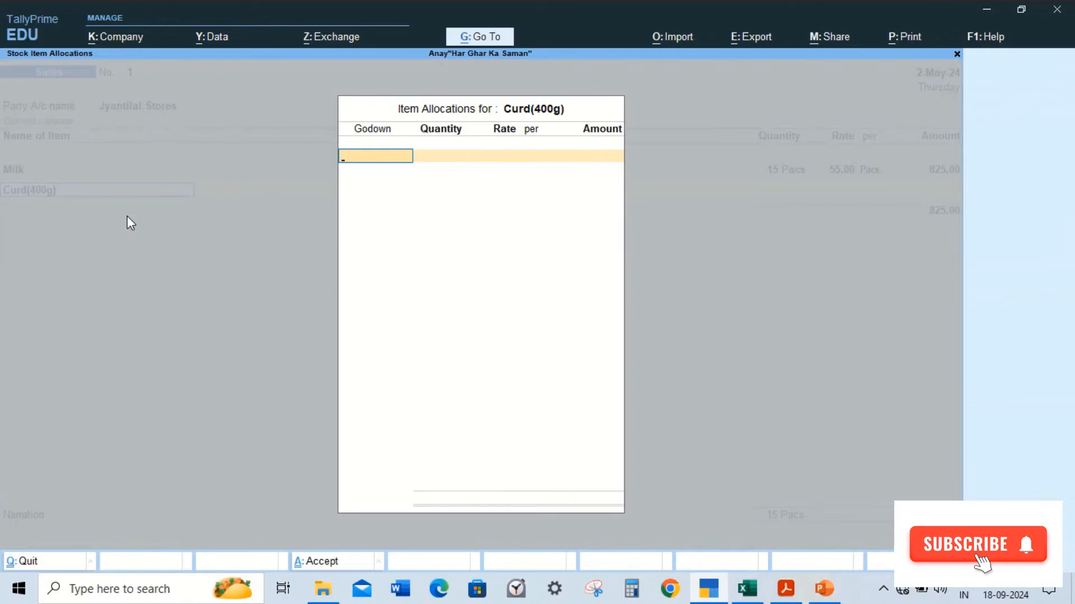
{"action": "key", "text": "Return"}
{"action": "key", "text": "alt+Tab"}
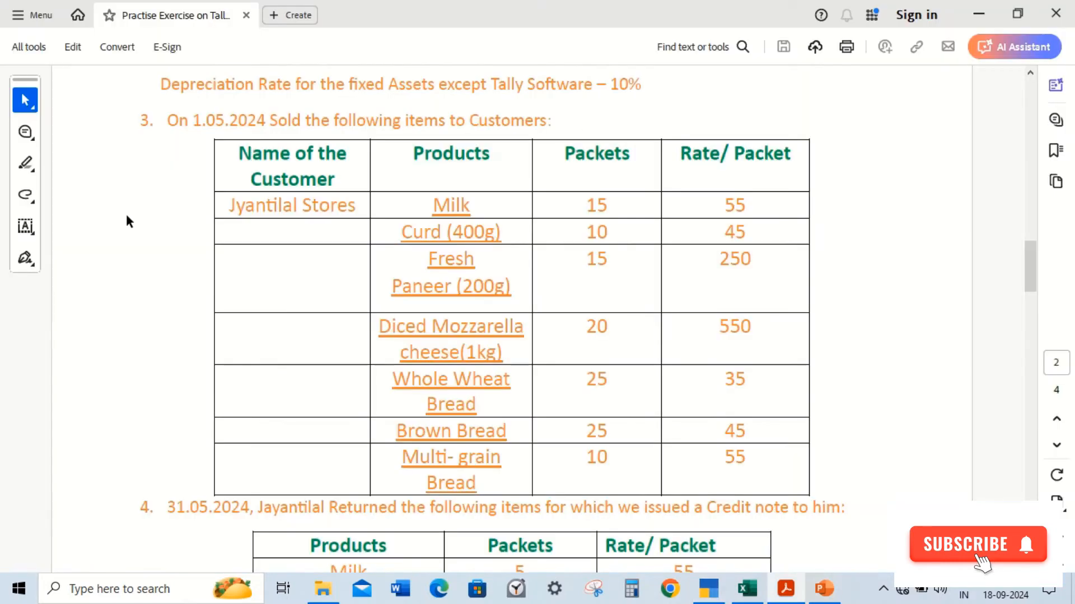
{"action": "key", "text": "alt+Tab"}
{"action": "type", "text": "10"}
{"action": "key", "text": "Return"}
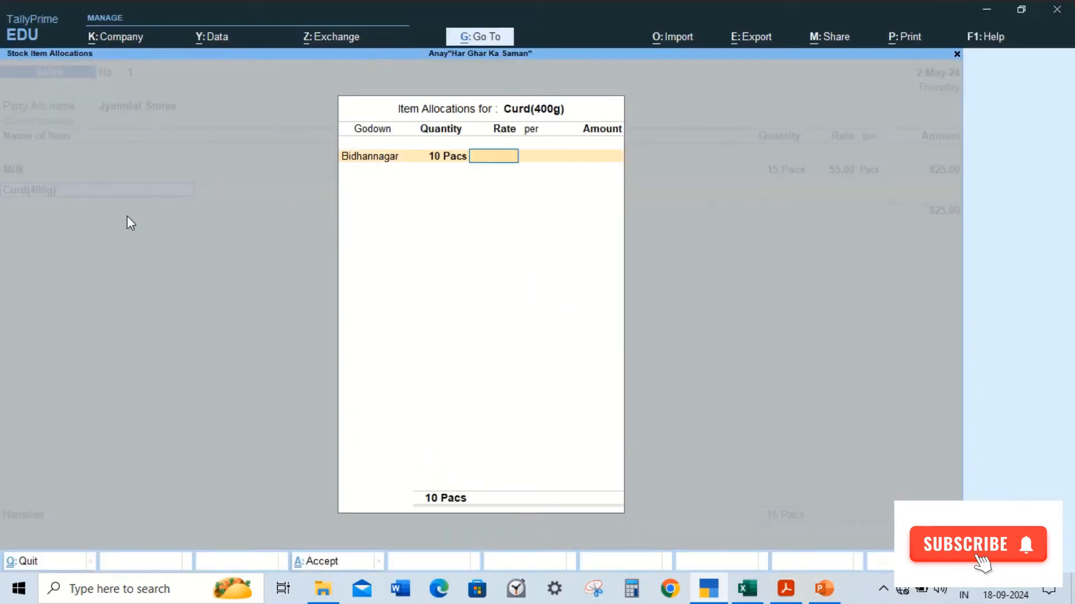
{"action": "type", "text": "45"}
{"action": "key", "text": "Return"}
{"action": "key", "text": "Return"}
{"action": "key", "text": "Return"}
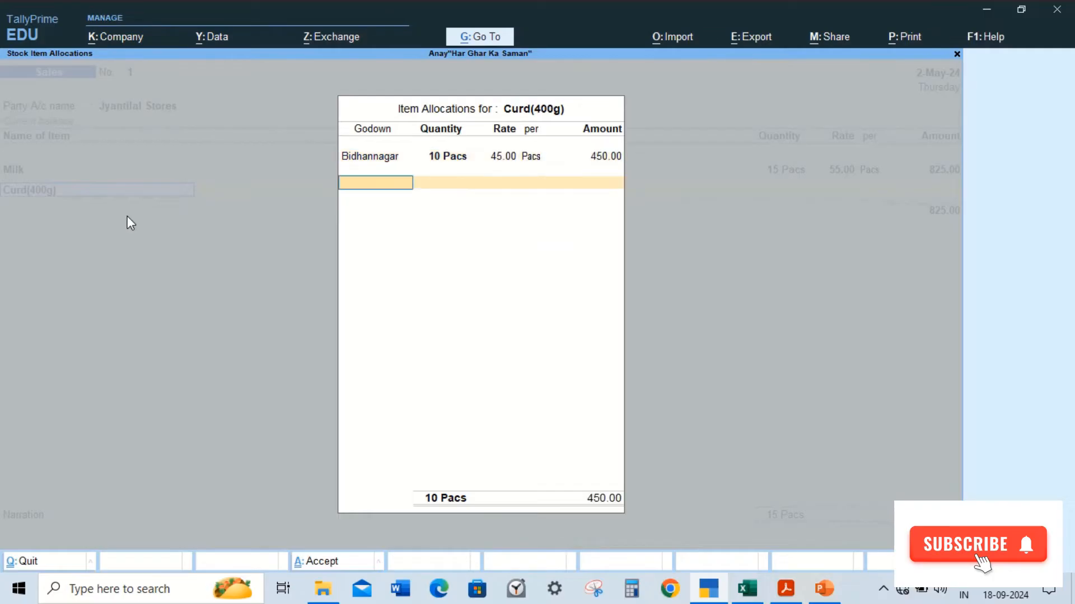
{"action": "key", "text": "Return"}
Step: Allocate the Curd(400g) amount to the Sales ledger
{"action": "key", "text": "Return"}
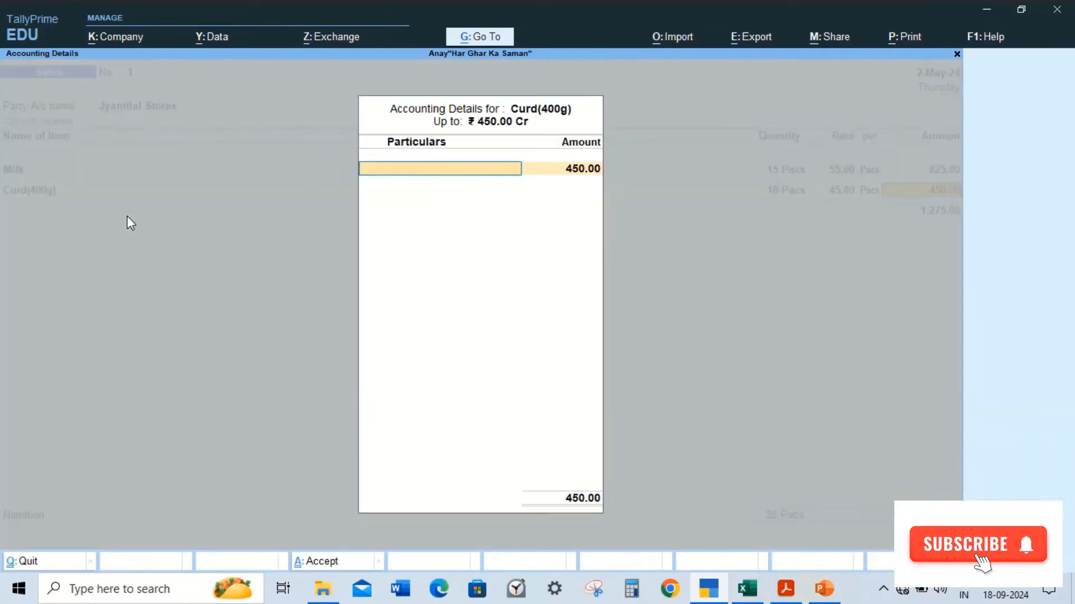
{"action": "type", "text": "S"}
{"action": "key", "text": "Return"}
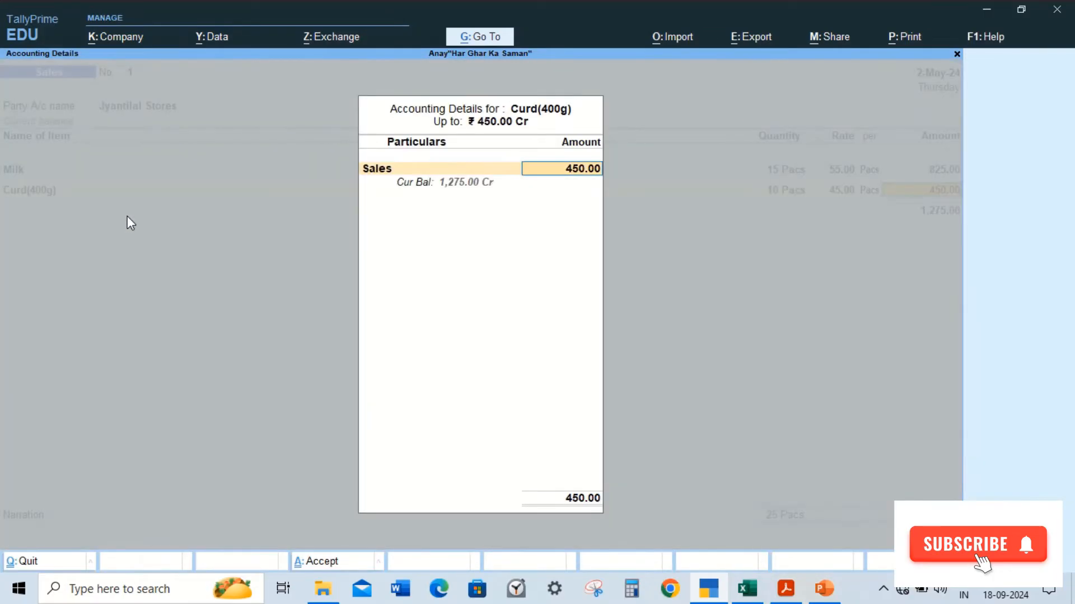
{"action": "key", "text": "Return"}
{"action": "key", "text": "Return"}
Step: Add Fresh Paneer (200g): 15 packs at 250 from the Bidhannagar godown
{"action": "key", "text": "alt+Tab"}
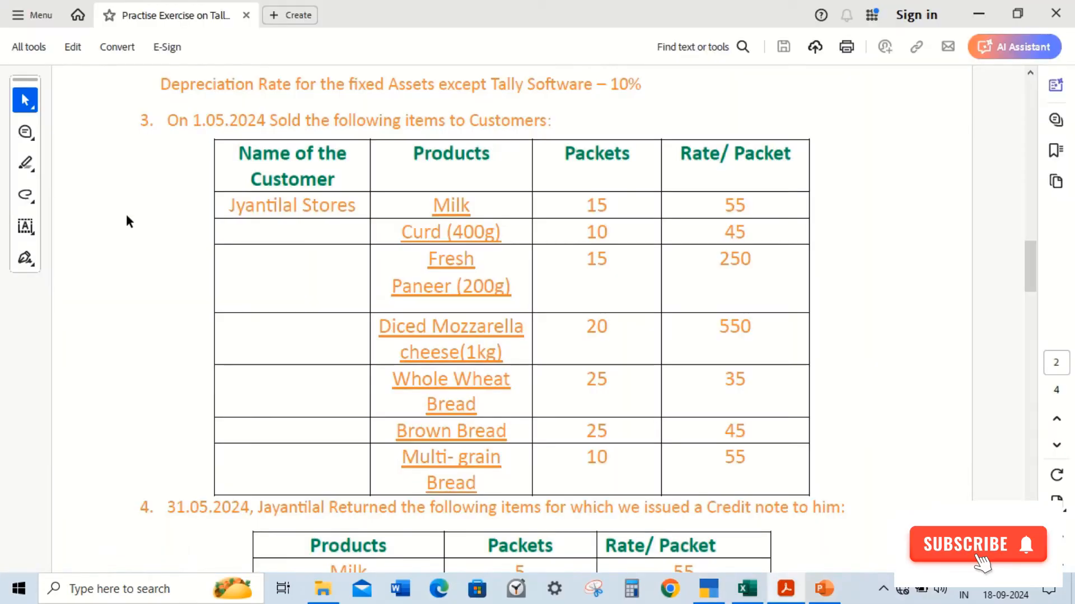
{"action": "key", "text": "alt+Tab"}
{"action": "type", "text": "Fres"}
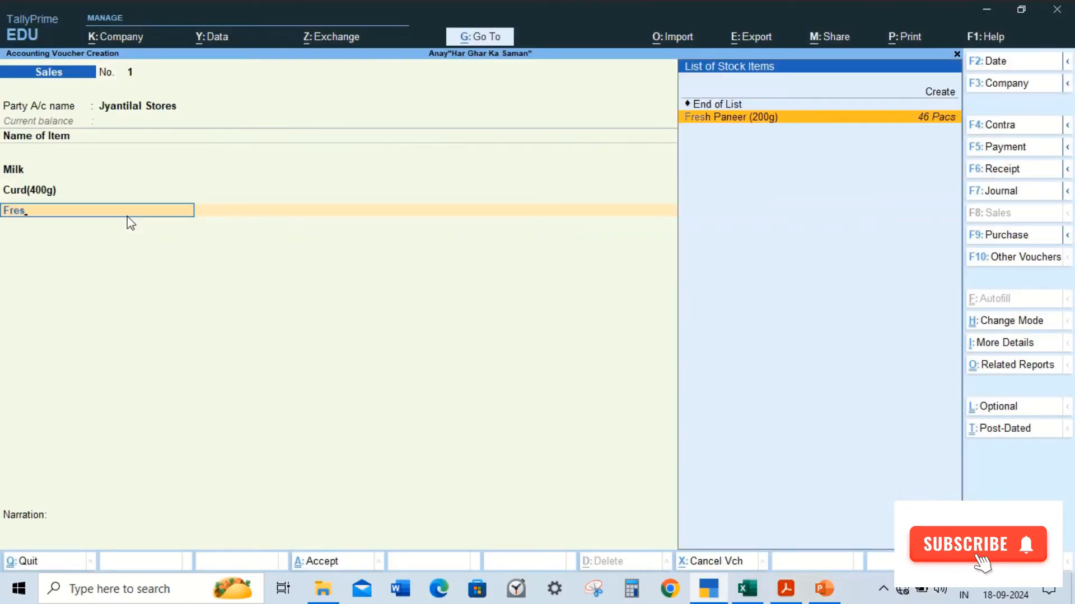
{"action": "key", "text": "Return"}
{"action": "key", "text": "Return"}
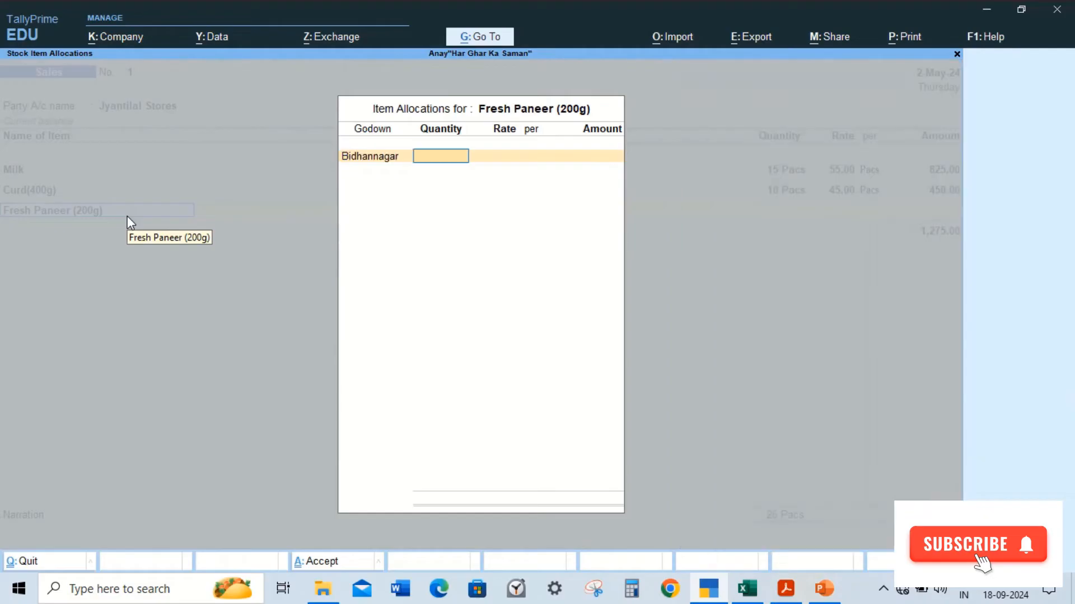
{"action": "key", "text": "alt+Tab"}
{"action": "key", "text": "alt+Tab"}
{"action": "type", "text": "1"}
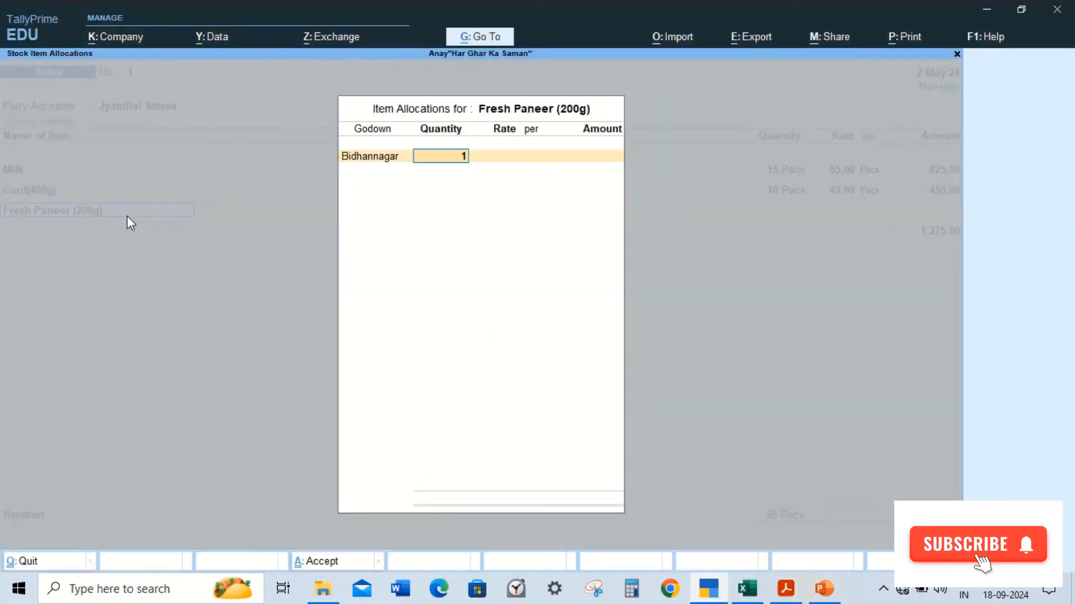
{"action": "type", "text": "5"}
{"action": "key", "text": "Return"}
{"action": "key", "text": "alt+Tab"}
{"action": "key", "text": "alt+Tab"}
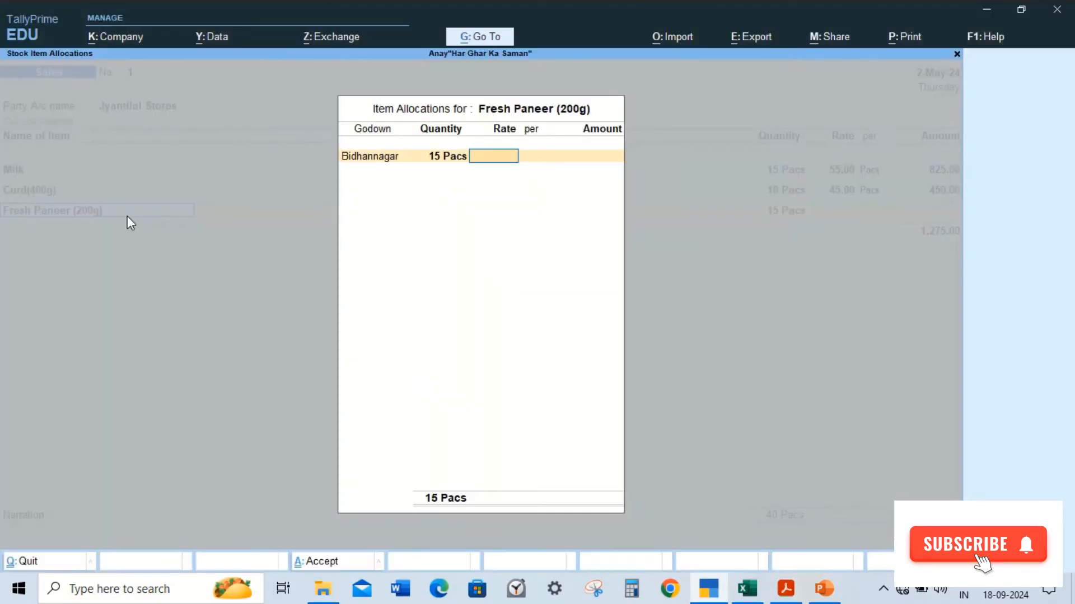
{"action": "type", "text": "250"}
{"action": "key", "text": "Return"}
Step: Allocate the Fresh Paneer (200g) amount to the Sales ledger
{"action": "key", "text": "Return"}
{"action": "key", "text": "Return"}
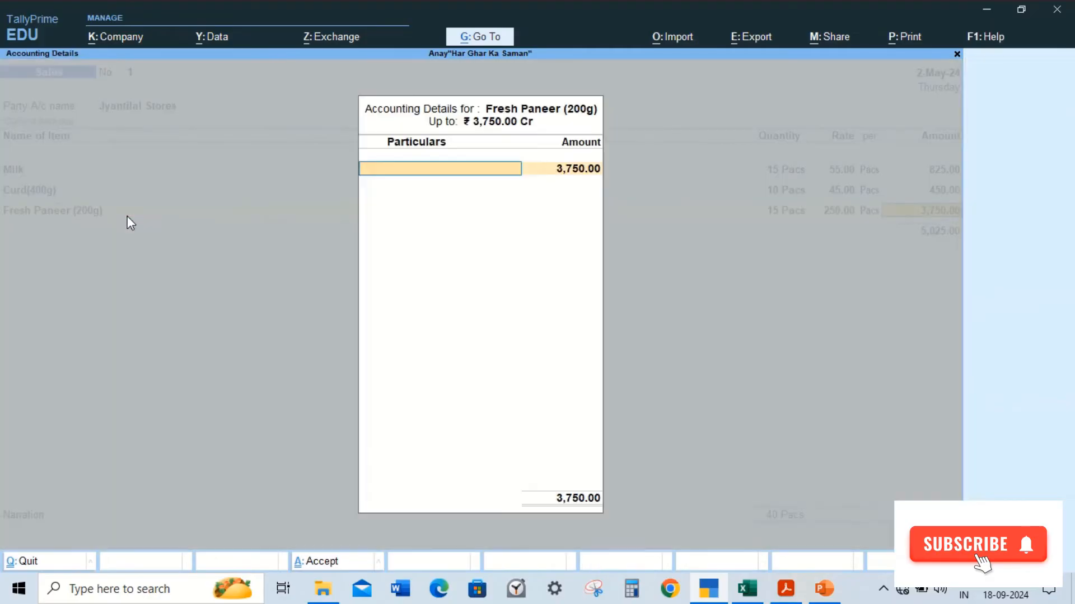
{"action": "type", "text": "sa"}
{"action": "key", "text": "Return"}
{"action": "key", "text": "Return"}
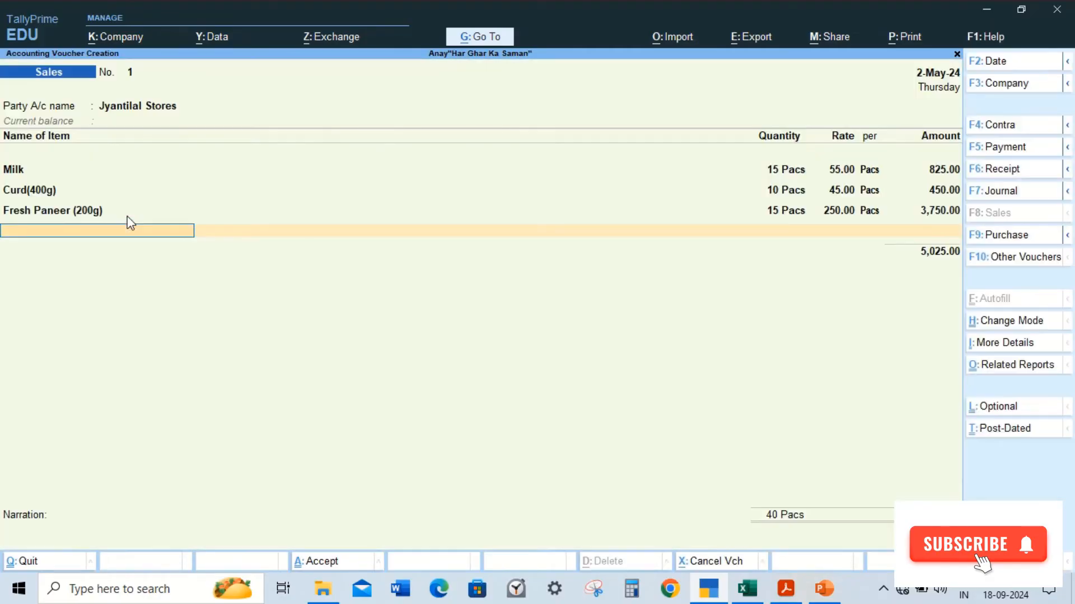
Step: Add Diced Mozarella Cheese(1kg): 20 packs at 550 from the Bidhannagar godown
{"action": "key", "text": "alt+Tab"}
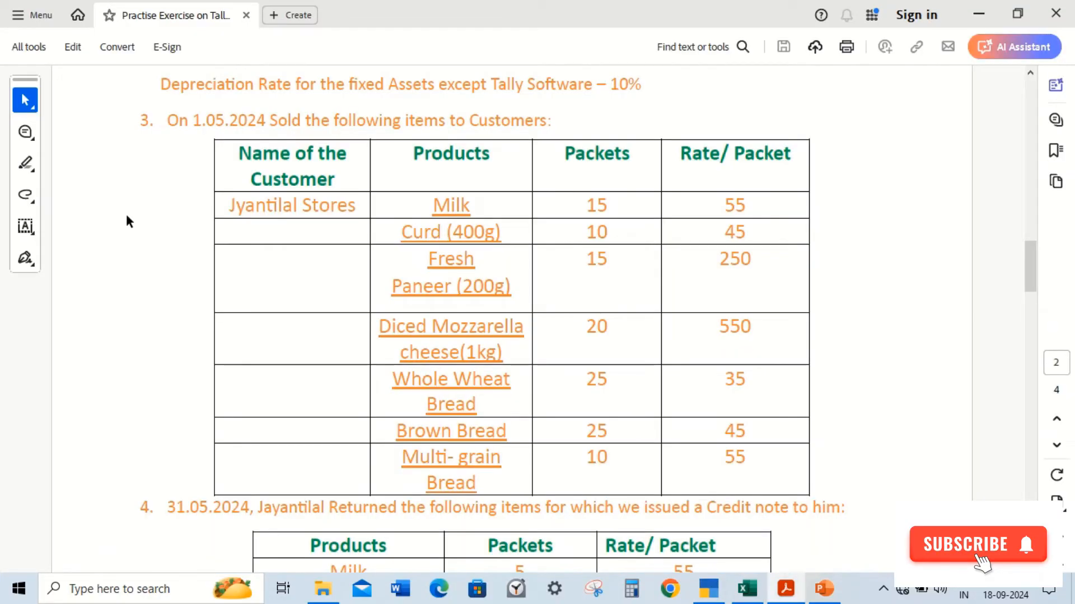
{"action": "key", "text": "alt+Tab"}
{"action": "type", "text": "di"}
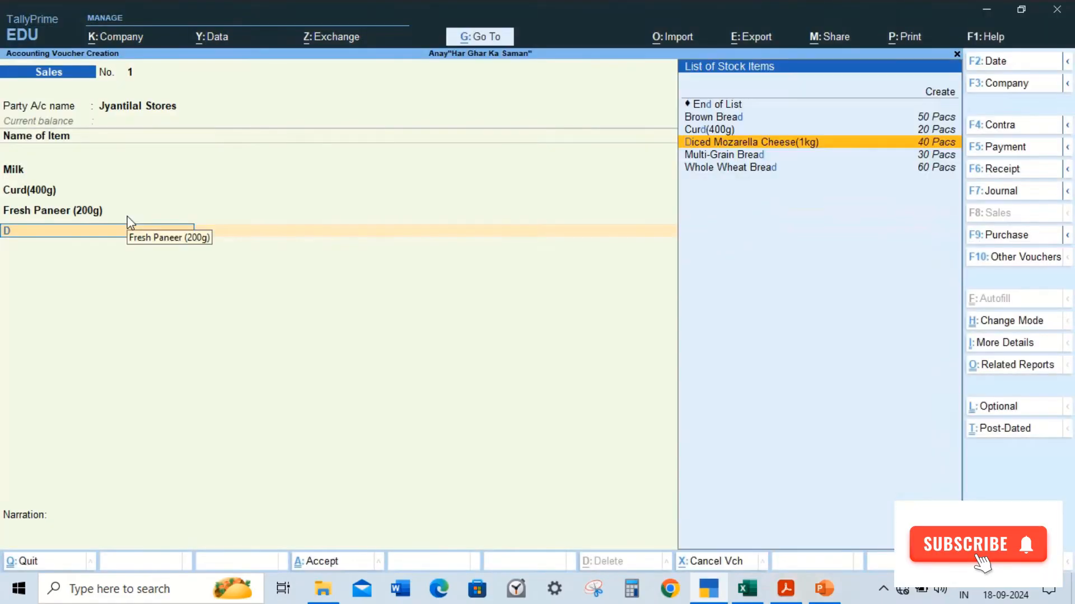
{"action": "key", "text": "Return"}
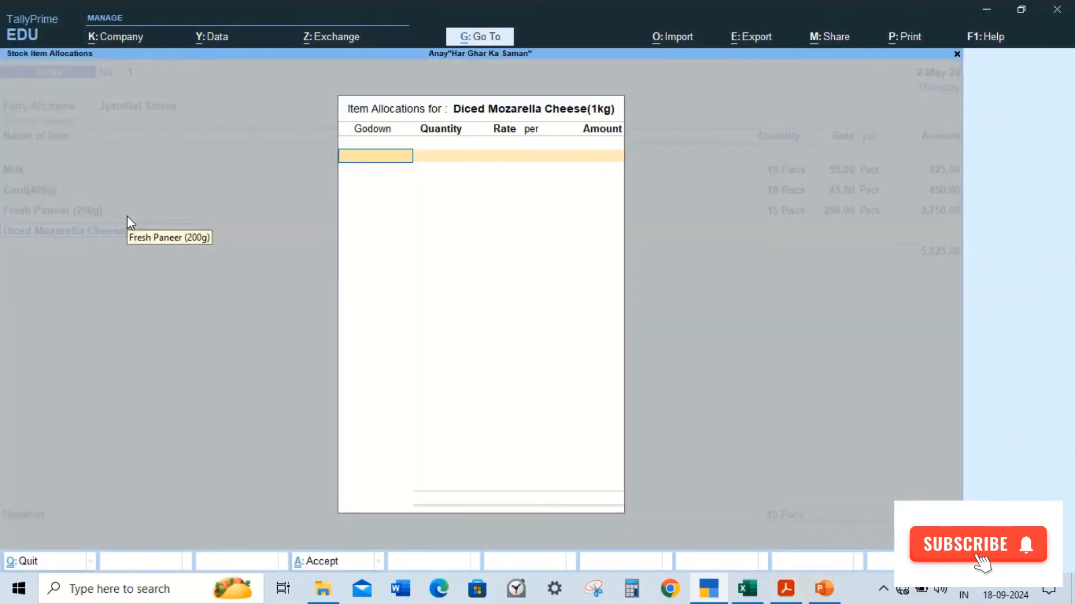
{"action": "key", "text": "Return"}
{"action": "key", "text": "alt+Tab"}
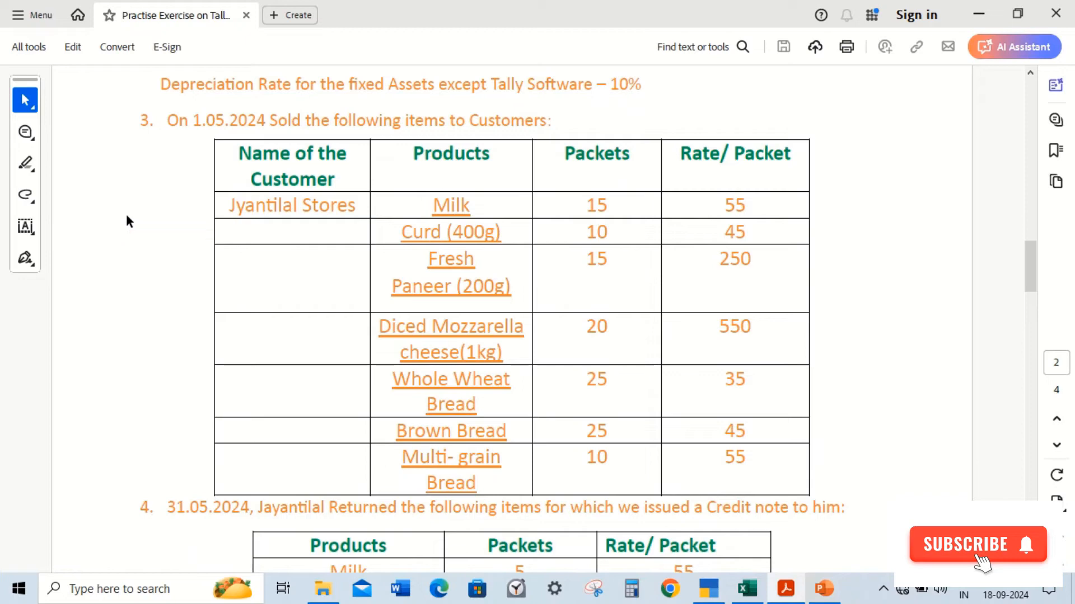
{"action": "key", "text": "alt+Tab"}
{"action": "type", "text": "20"}
{"action": "key", "text": "Return"}
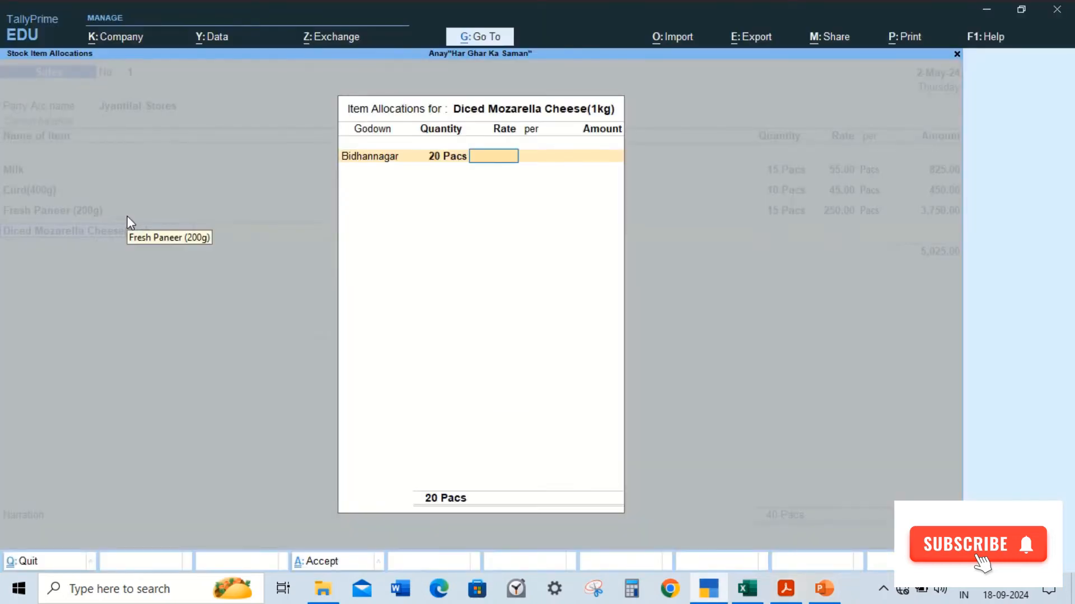
{"action": "type", "text": "550"}
{"action": "key", "text": "Return"}
{"action": "key", "text": "Return"}
{"action": "key", "text": "Return"}
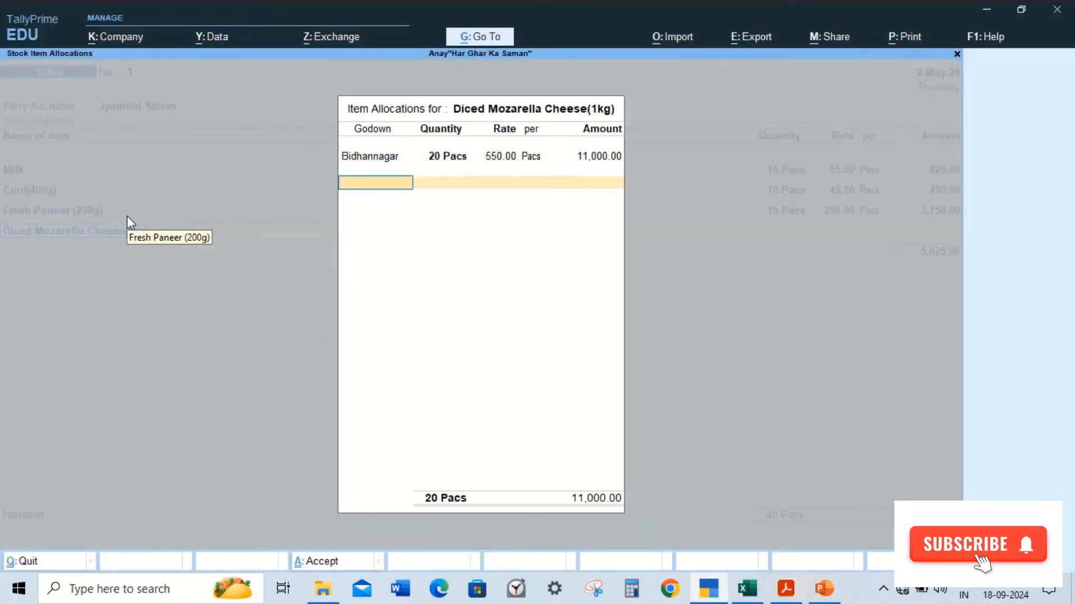
{"action": "key", "text": "Return"}
Step: Allocate the Diced Mozarella Cheese(1kg) amount to the Sales ledger
{"action": "key", "text": "Return"}
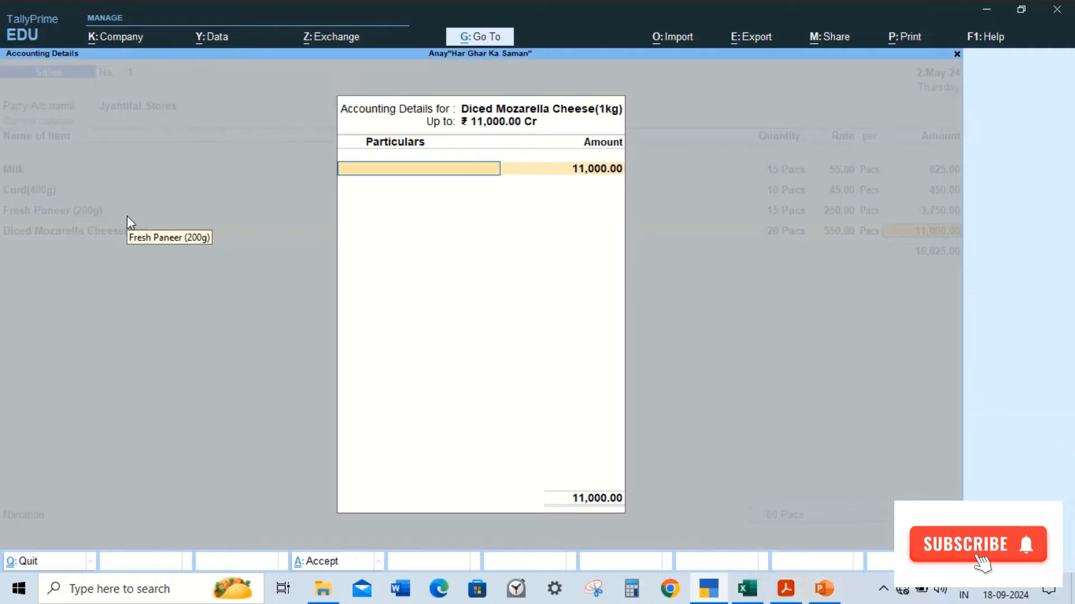
{"action": "type", "text": "S"}
{"action": "key", "text": "Return"}
{"action": "key", "text": "Return"}
Step: Add Whole Wheat Bread: 25 packs at a rate of 25 from the Bidhannagar godown
{"action": "key", "text": "alt+Tab"}
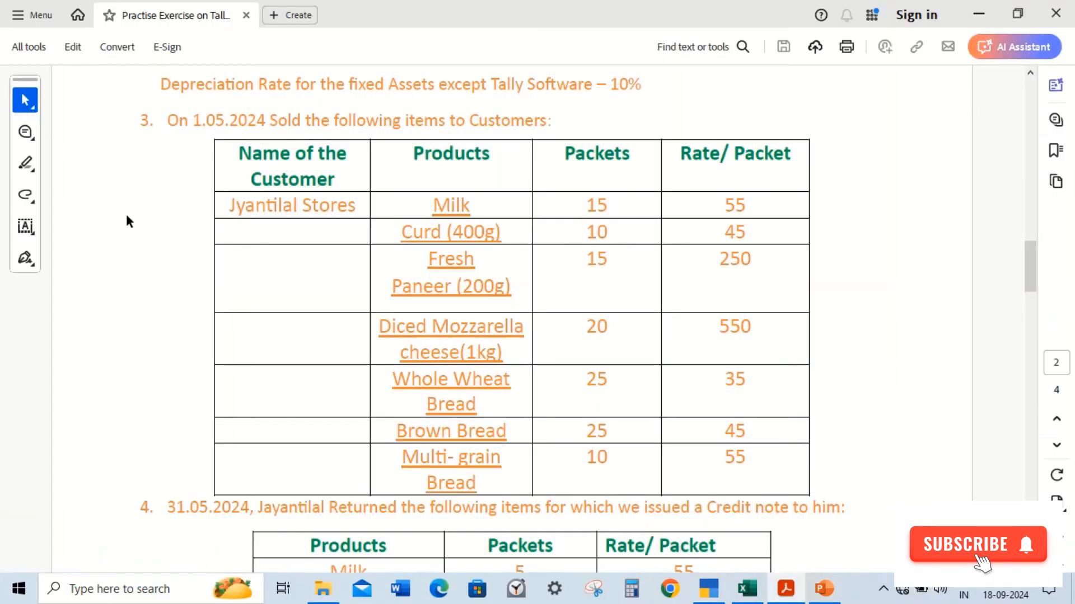
{"action": "key", "text": "alt+Tab"}
{"action": "type", "text": "Wh"}
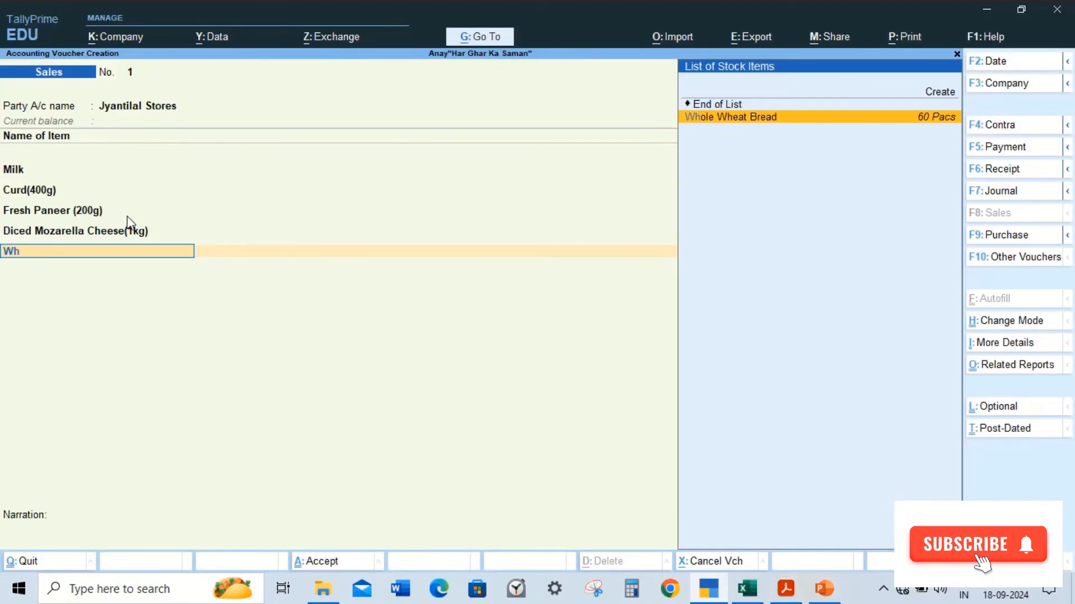
{"action": "key", "text": "Return"}
{"action": "type", "text": "B"}
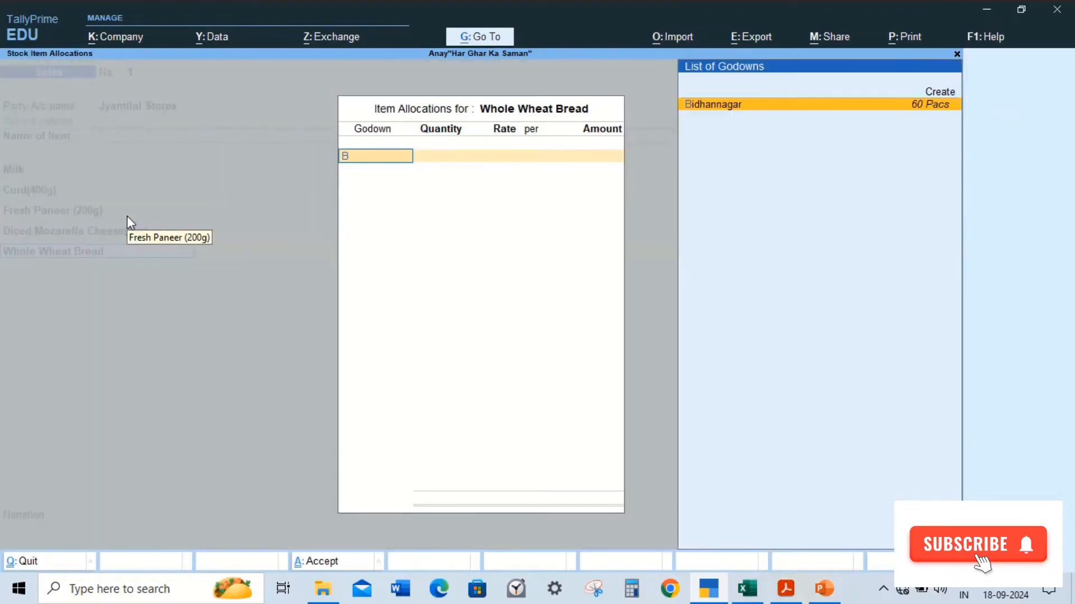
{"action": "key", "text": "Return"}
{"action": "key", "text": "alt+Tab"}
{"action": "key", "text": "alt+Tab"}
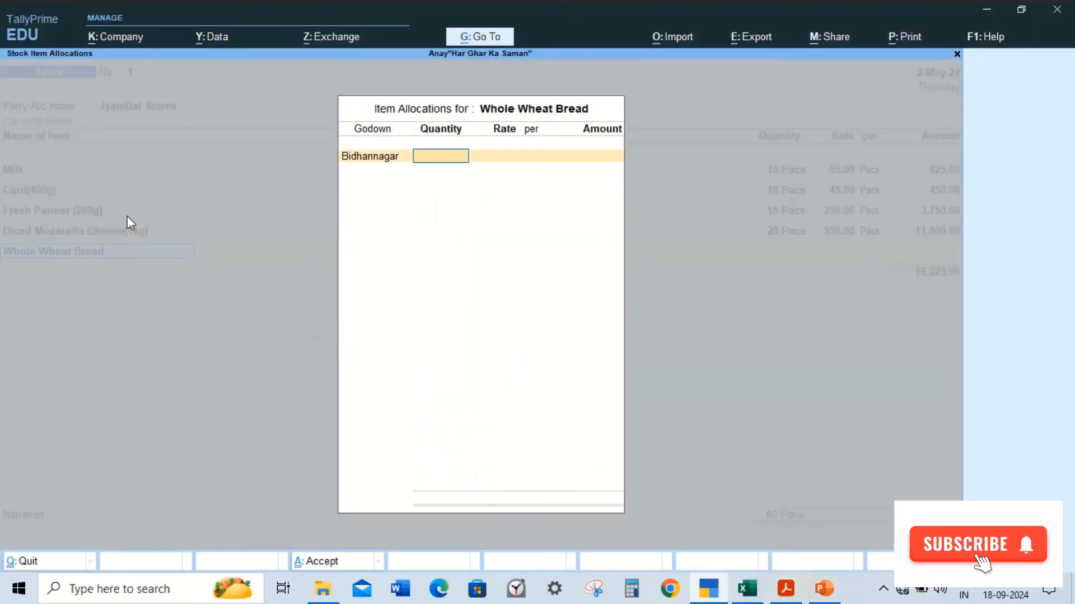
{"action": "type", "text": "25"}
{"action": "key", "text": "Return"}
{"action": "type", "text": "25"}
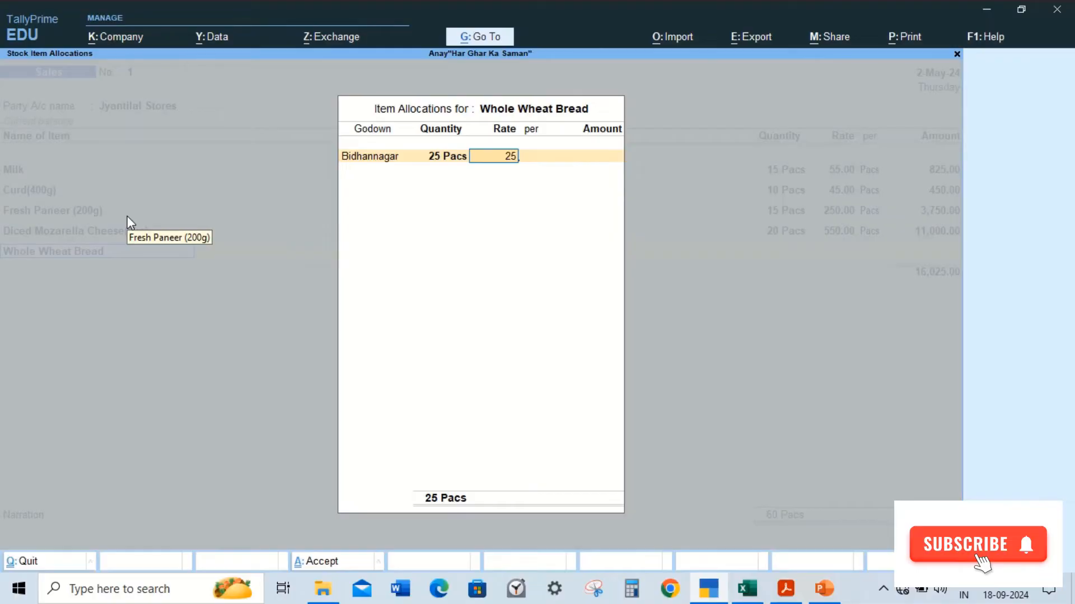
{"action": "key", "text": "Return"}
{"action": "key", "text": "Return"}
Step: Allocate the Whole Wheat Bread amount to the Sales ledger
{"action": "key", "text": "Return"}
{"action": "key", "text": "Return"}
{"action": "key", "text": "Return"}
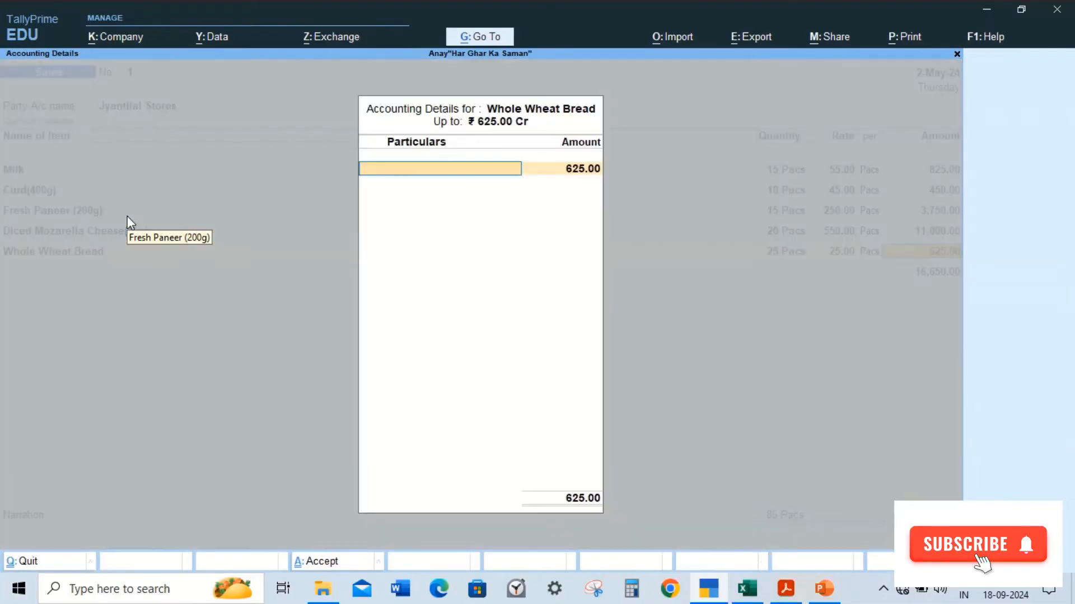
{"action": "key", "text": "Return"}
{"action": "key", "text": "Return"}
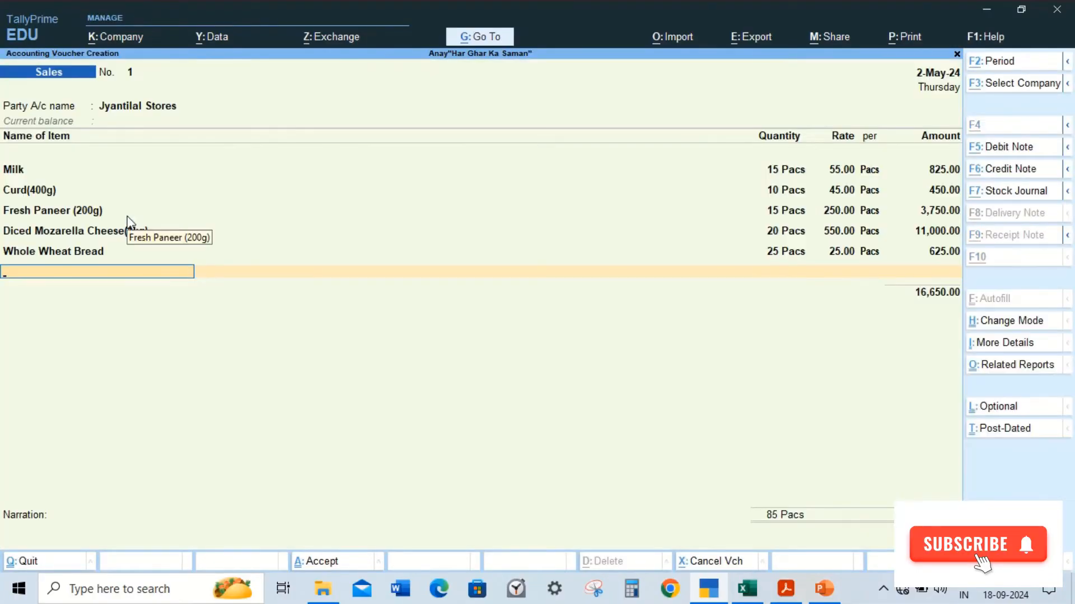
{"action": "key", "text": "alt+Tab"}
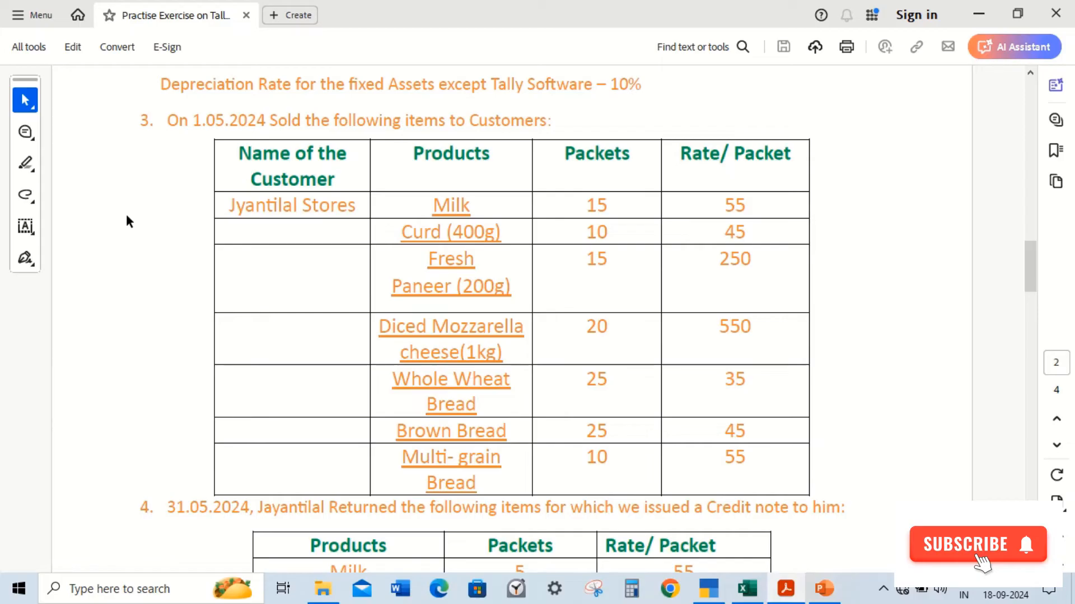
{"action": "key", "text": "alt+Tab"}
Step: Add Brown Bread: 25 packs at a rate of 45 from the Bidhannagar godown
{"action": "type", "text": "B"}
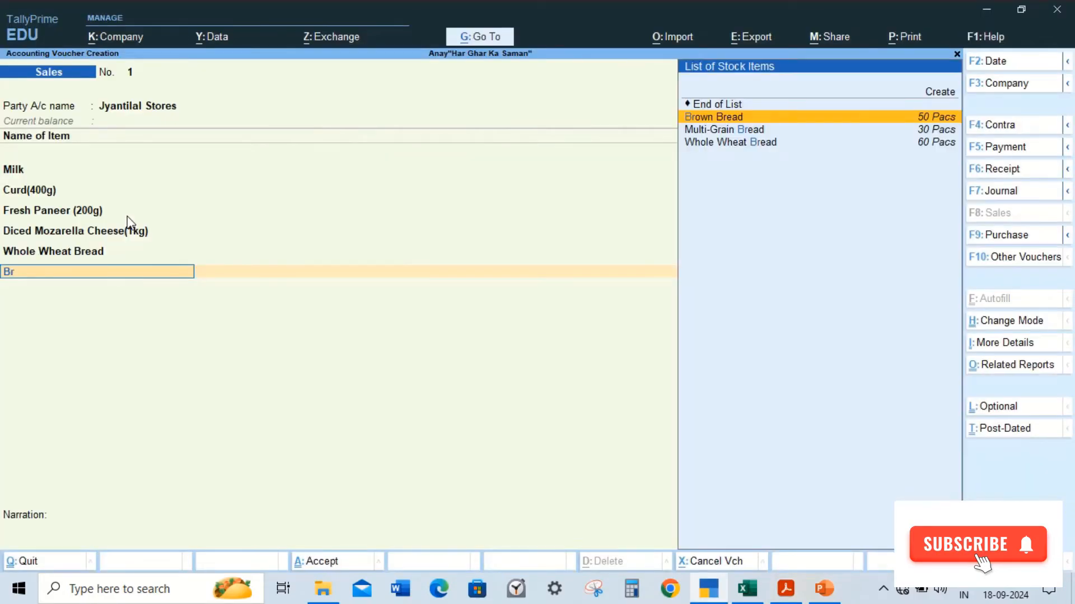
{"action": "type", "text": "r"}
{"action": "key", "text": "Return"}
{"action": "key", "text": "Return"}
{"action": "key", "text": "alt+Tab"}
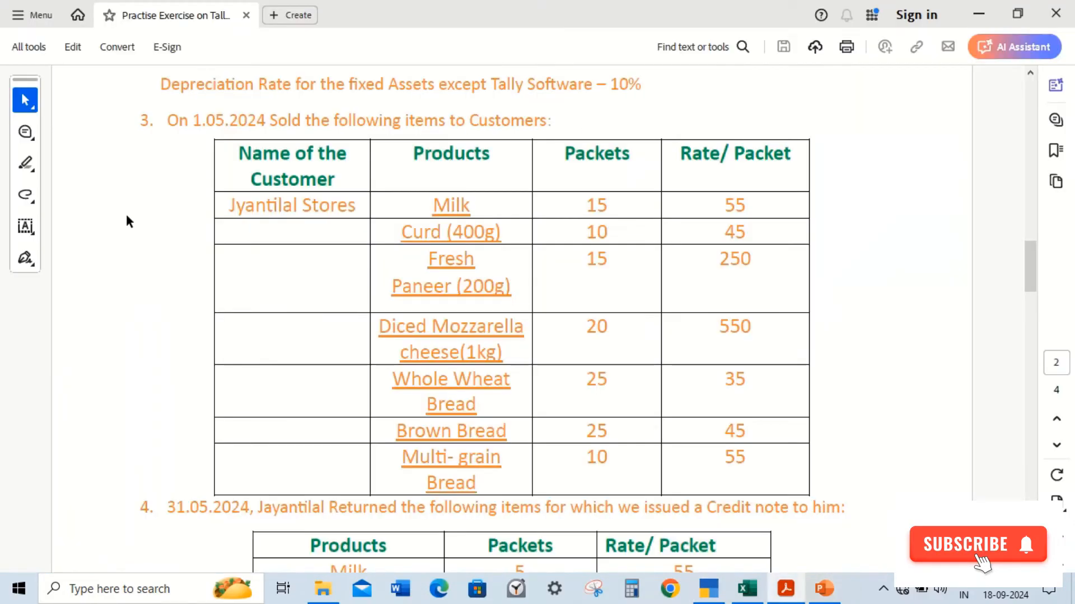
{"action": "key", "text": "alt+Tab"}
{"action": "type", "text": "25"}
{"action": "key", "text": "Return"}
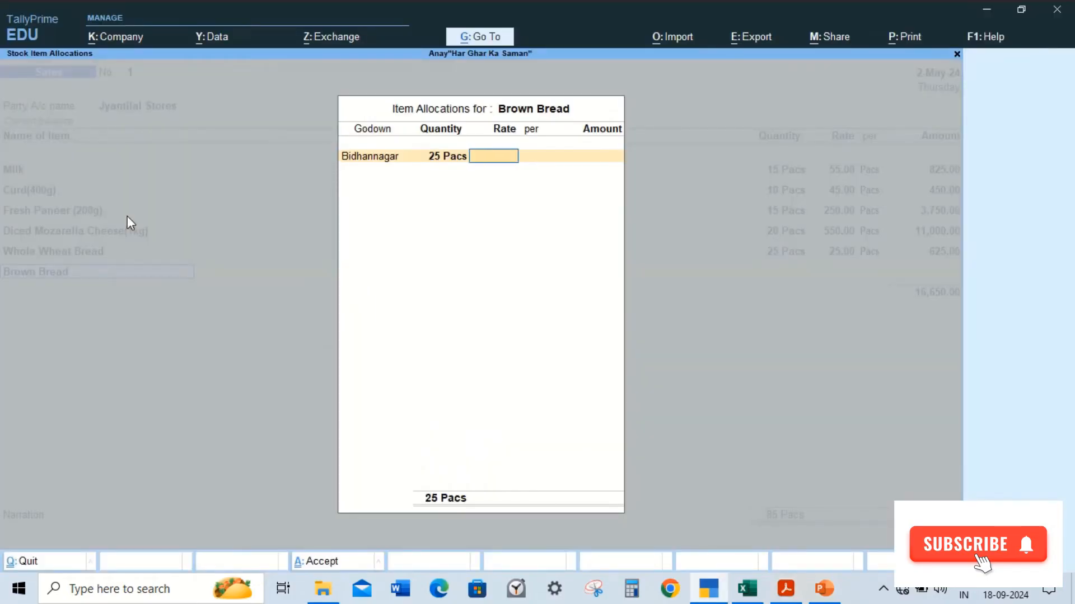
{"action": "type", "text": "45"}
{"action": "key", "text": "Return"}
Step: Allocate the Brown Bread amount to the Sales ledger
{"action": "key", "text": "Return"}
{"action": "key", "text": "Return"}
{"action": "key", "text": "Return"}
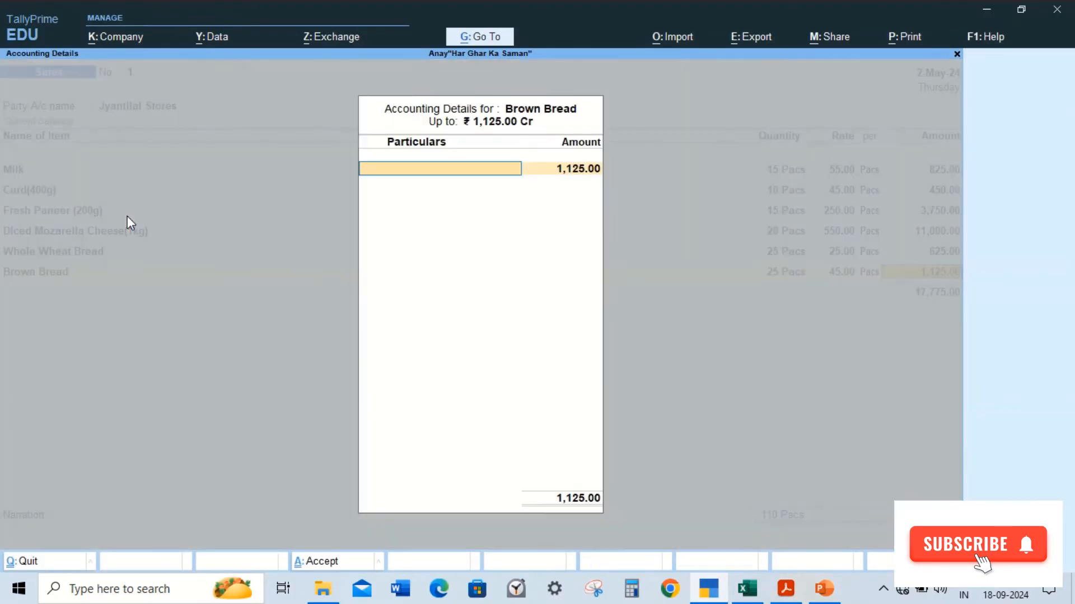
{"action": "type", "text": "S"}
{"action": "key", "text": "Return"}
{"action": "key", "text": "Return"}
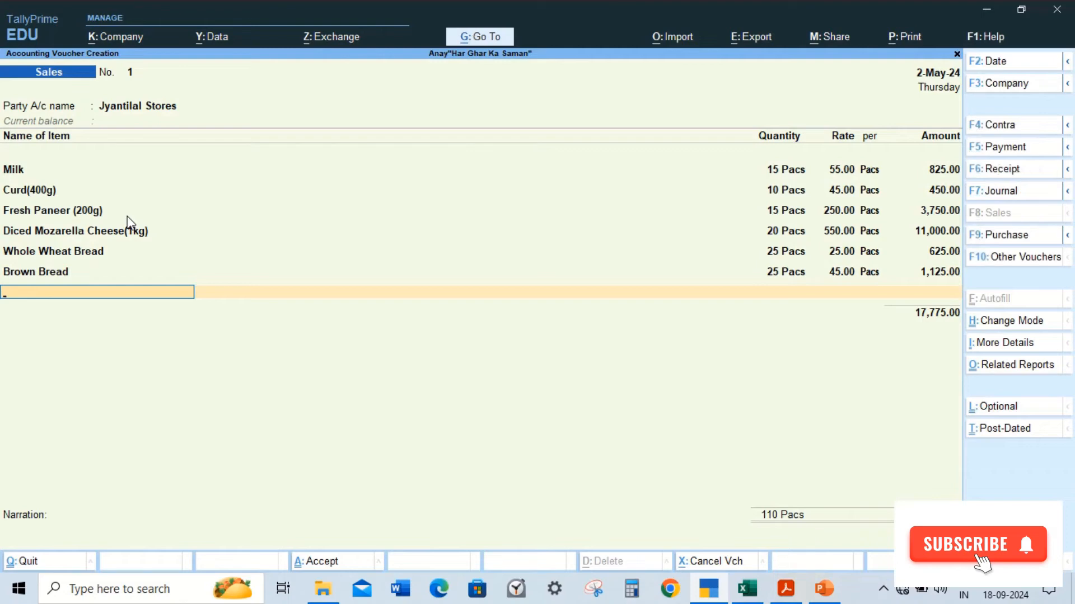
Step: Add Multi-Grain Bread: 10 packs at a rate of 55 from the Bidhannagar godown
{"action": "key", "text": "alt+Tab"}
{"action": "key", "text": "alt+Tab"}
{"action": "type", "text": "Mu"}
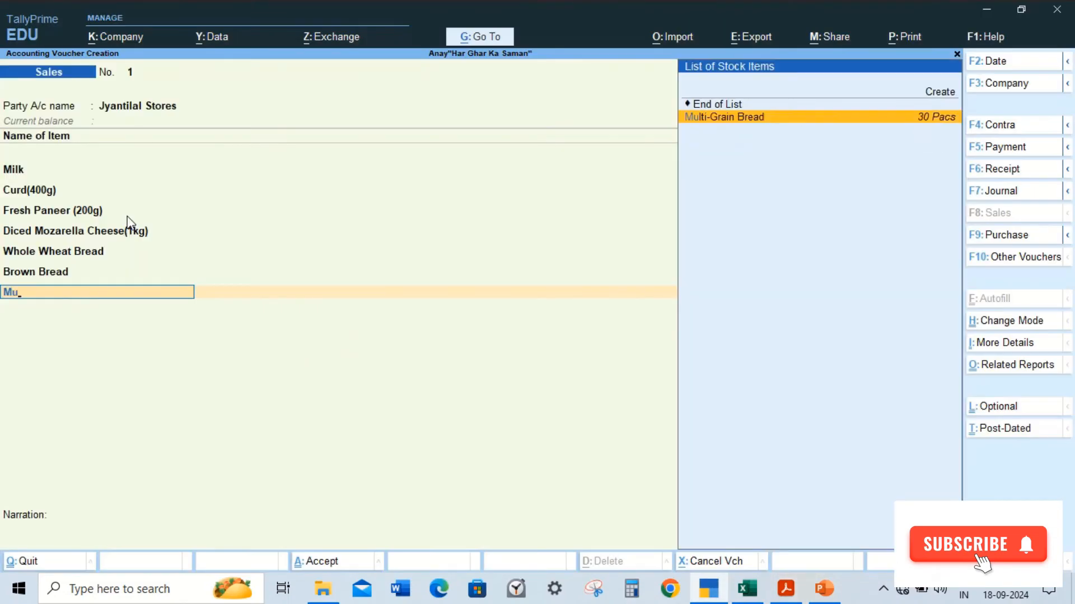
{"action": "key", "text": "Return"}
{"action": "key", "text": "Return"}
{"action": "key", "text": "alt+Tab"}
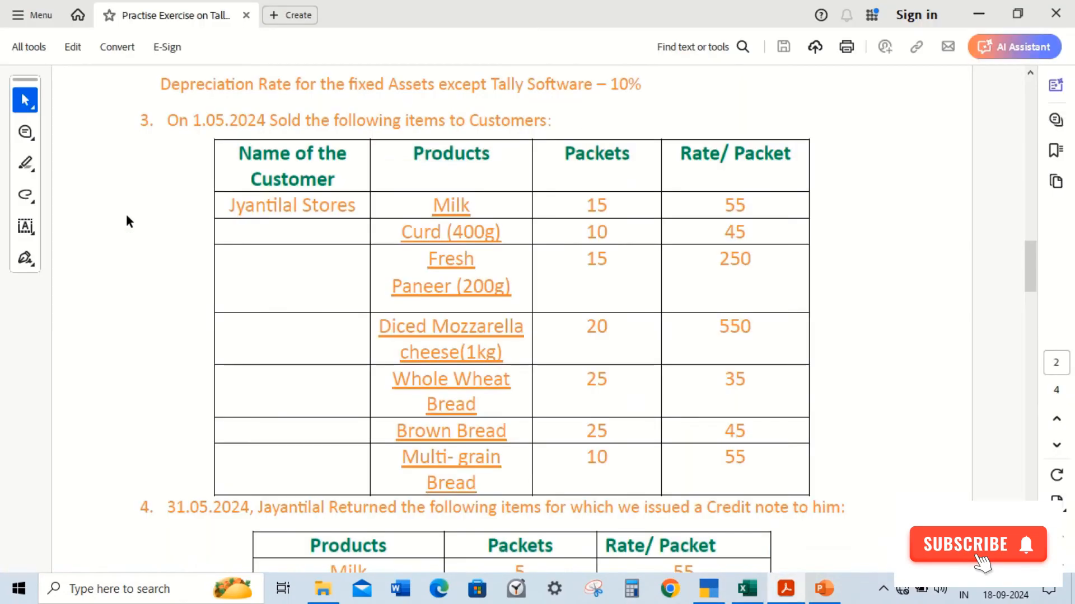
{"action": "key", "text": "alt+Tab"}
{"action": "type", "text": "10"}
{"action": "key", "text": "Return"}
{"action": "type", "text": "555"}
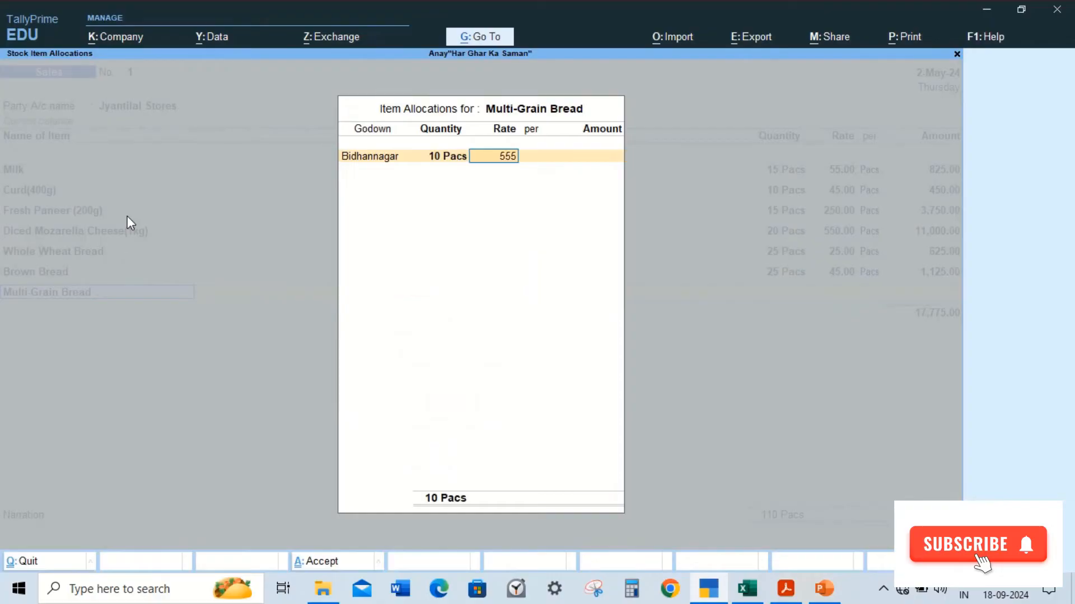
{"action": "key", "text": "Return"}
{"action": "key", "text": "BackSpace"}
{"action": "type", "text": "55"}
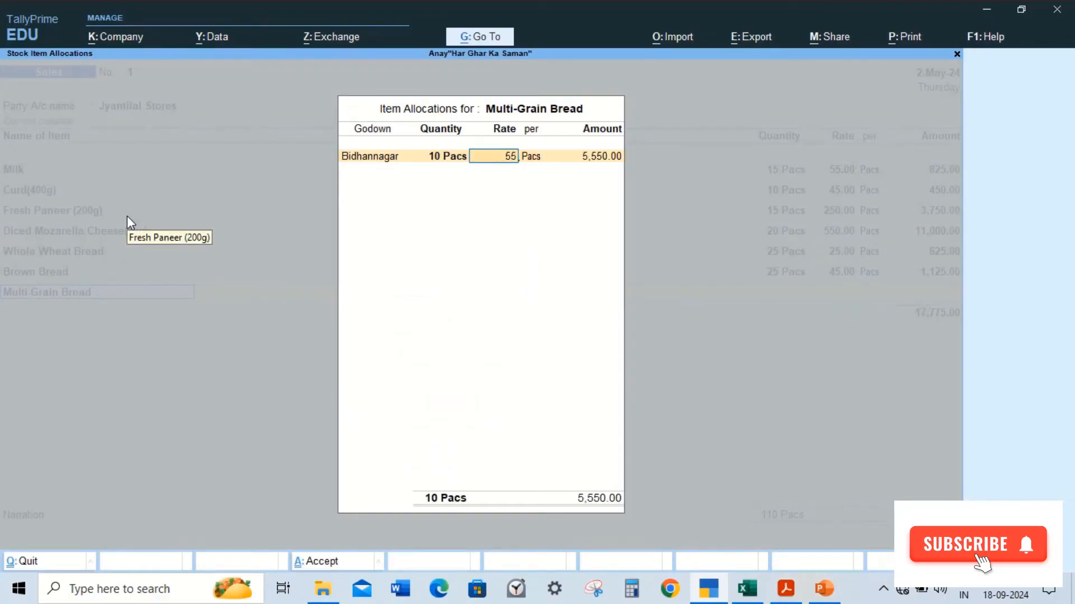
{"action": "key", "text": "Return"}
{"action": "key", "text": "Return"}
Step: Allocate the Multi-Grain Bread amount to the Sales ledger
{"action": "key", "text": "Return"}
{"action": "key", "text": "Return"}
{"action": "key", "text": "Return"}
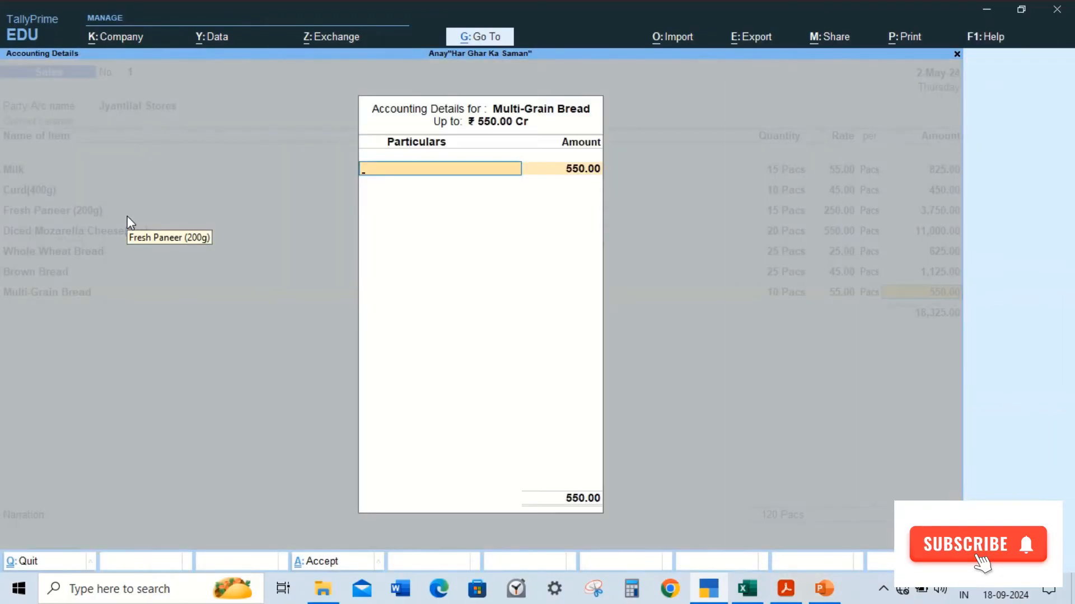
{"action": "key", "text": "Return"}
{"action": "key", "text": "ctrl+a"}
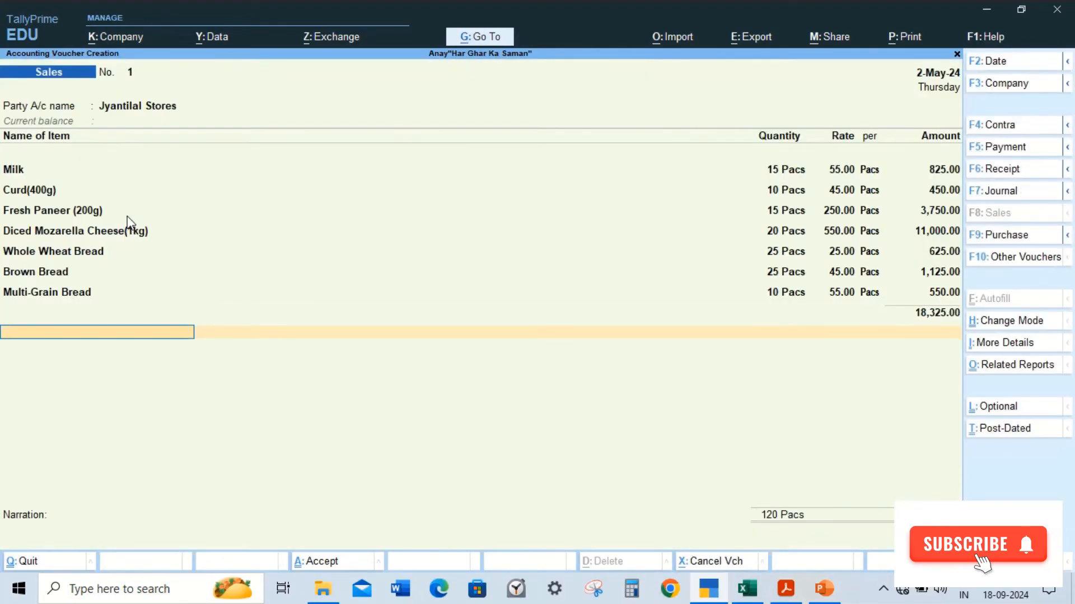
Step: Close the item list and enter the narration "Being goods sold to jayantilal stores"
{"action": "key", "text": "alt+Tab"}
{"action": "key", "text": "alt+Tab"}
{"action": "key", "text": "Return"}
{"action": "type", "text": "Being goo"}
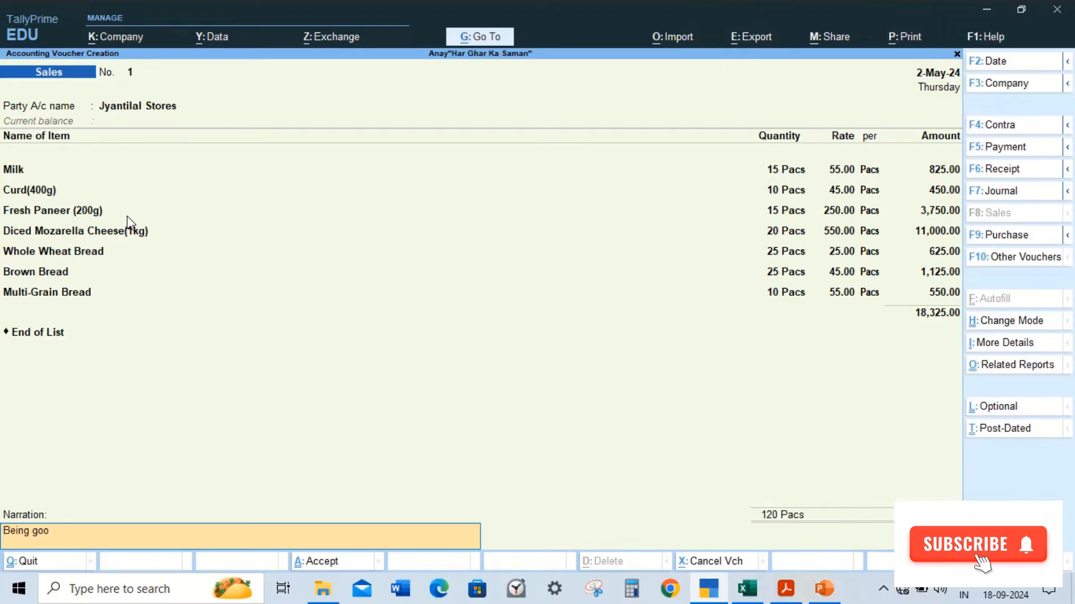
{"action": "type", "text": "ds sold to"}
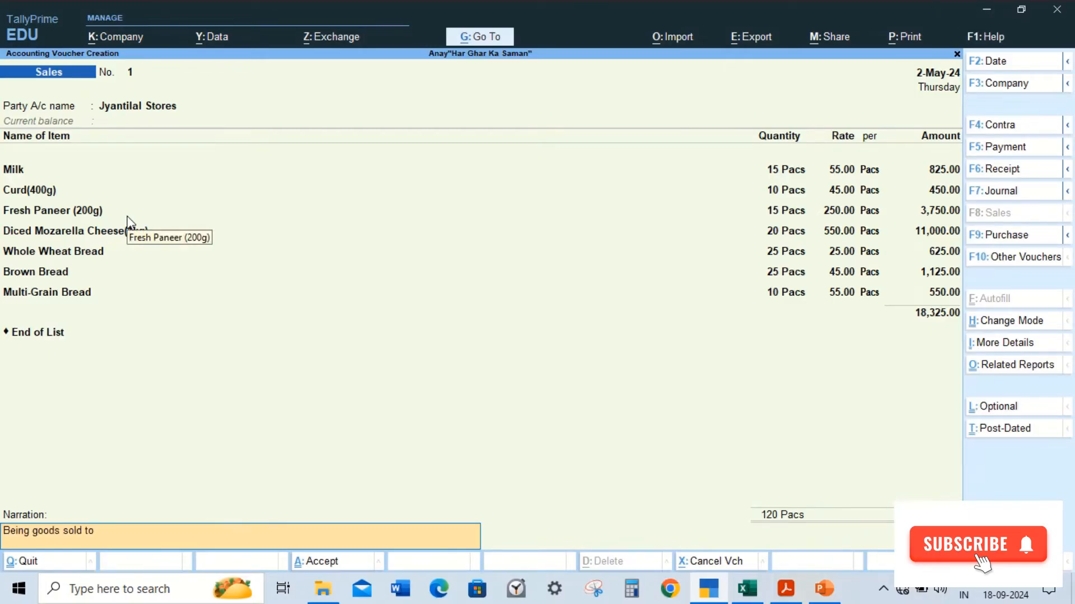
{"action": "type", "text": " jayantilal stores"}
{"action": "key", "text": "Return"}
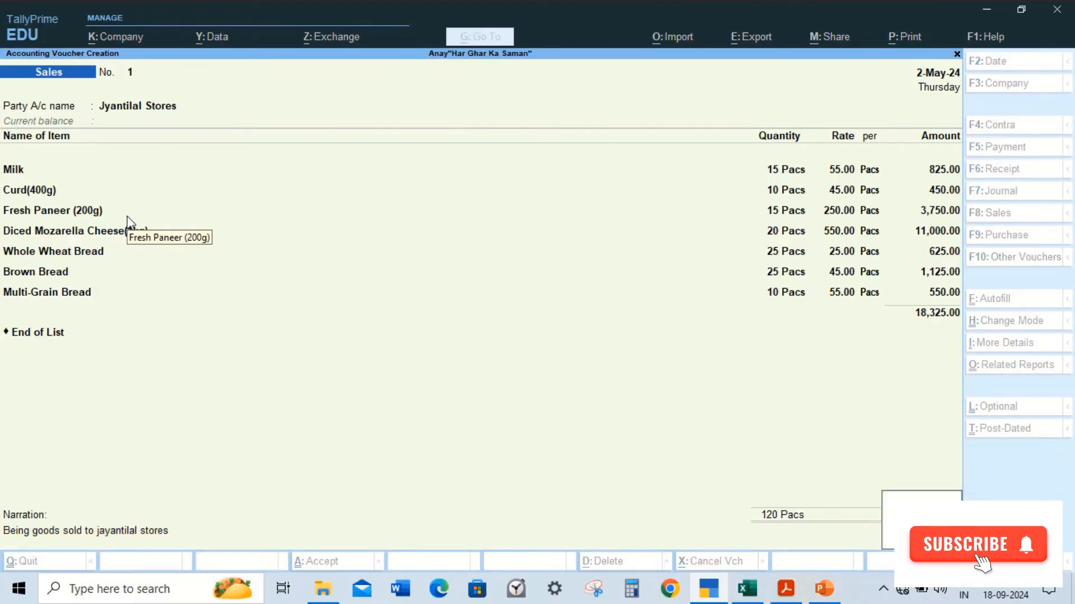
Step: Set the voucher date to 1-5-2024 and save the sales voucher
{"action": "key", "text": "Escape"}
{"action": "key", "text": "F2"}
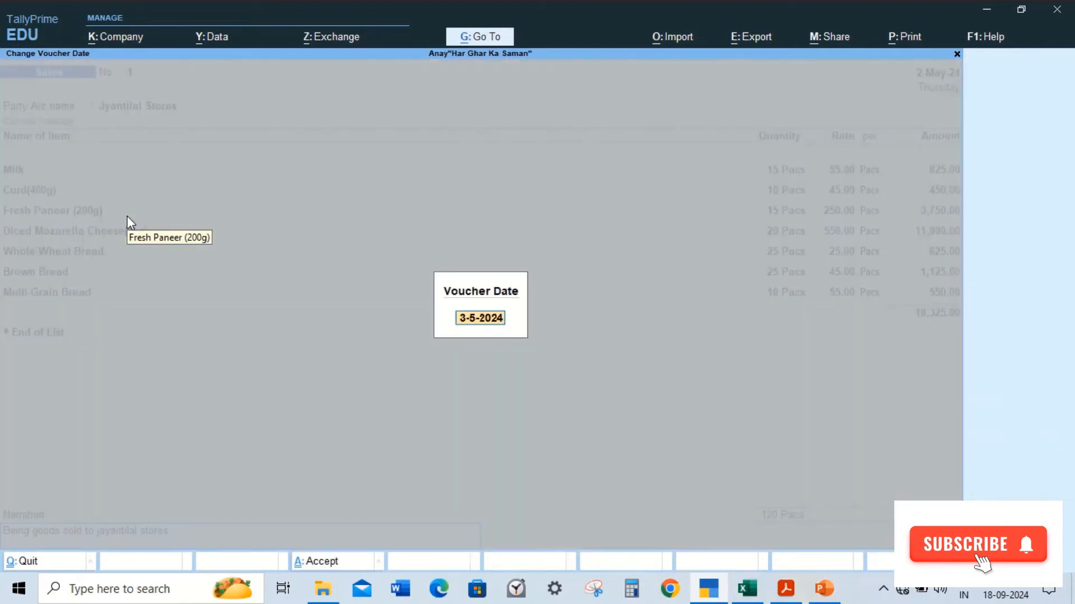
{"action": "type", "text": "301-5"}
{"action": "key", "text": "Return"}
{"action": "key", "text": "Return"}
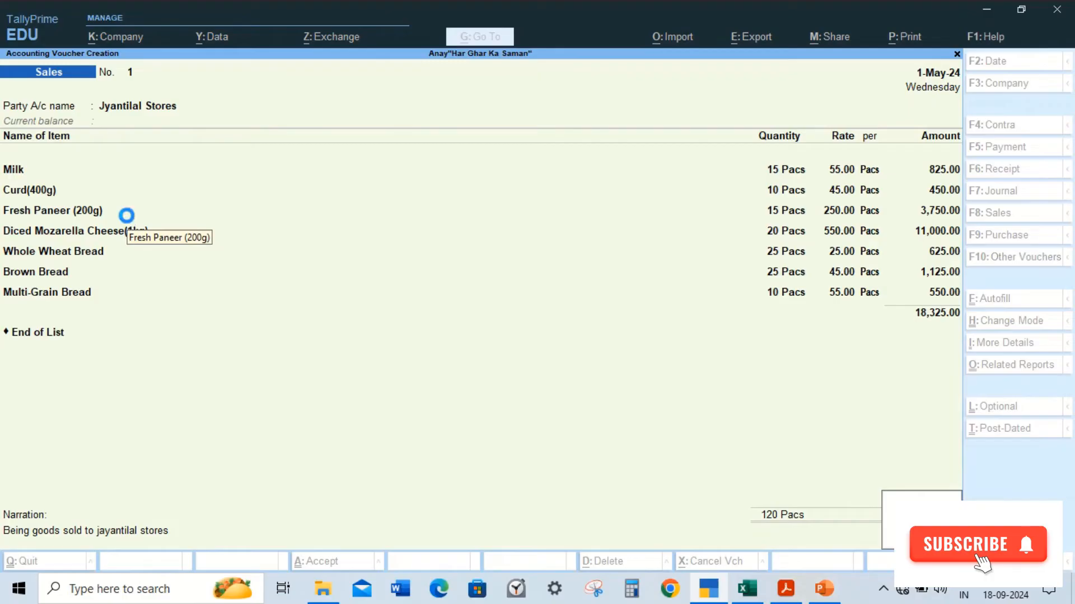
{"action": "key", "text": "Return"}
{"action": "key", "text": "alt+Tab"}
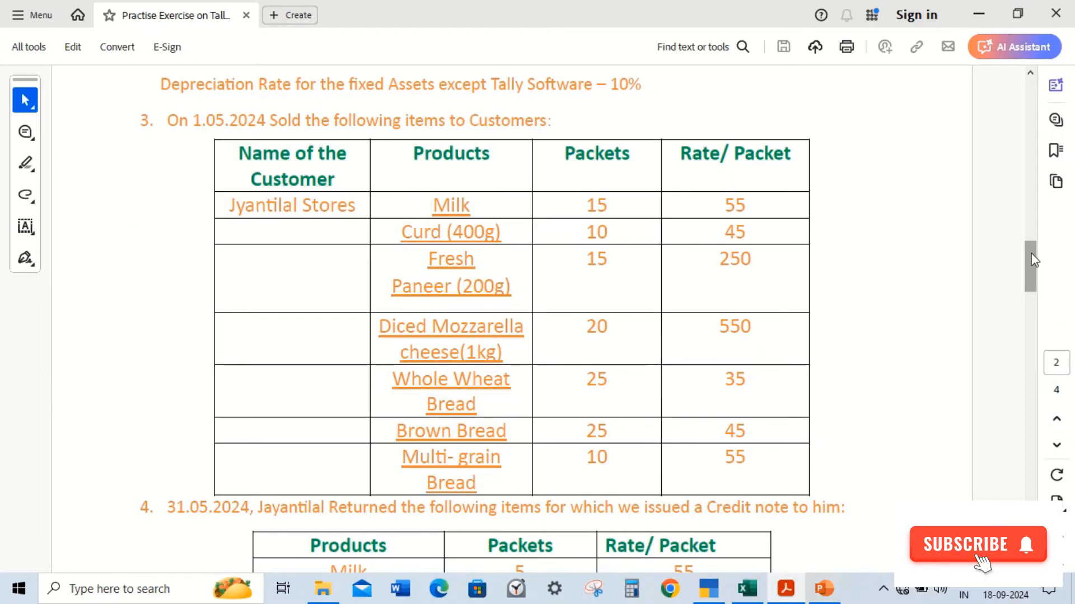
{"action": "left_click_drag", "start_coordinate": [1033, 260], "coordinate": [1037, 283]}
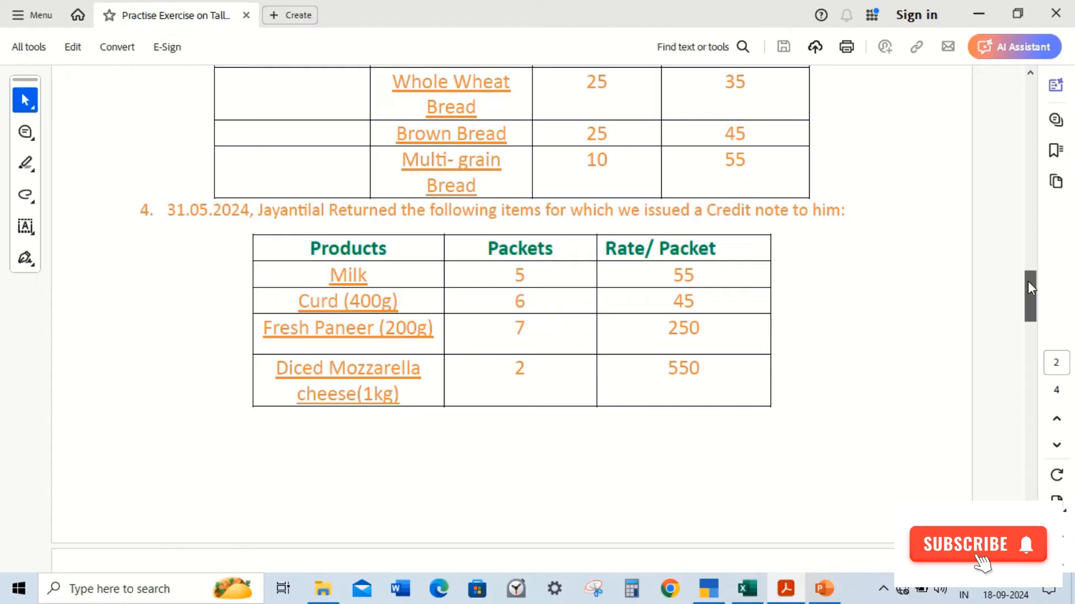
{"action": "mouse_move", "coordinate": [1027, 281]}
{"action": "left_mouse_down"}
{"action": "mouse_move", "coordinate": [1027, 311]}
{"action": "mouse_move", "coordinate": [1016, 286]}
{"action": "left_mouse_up"}
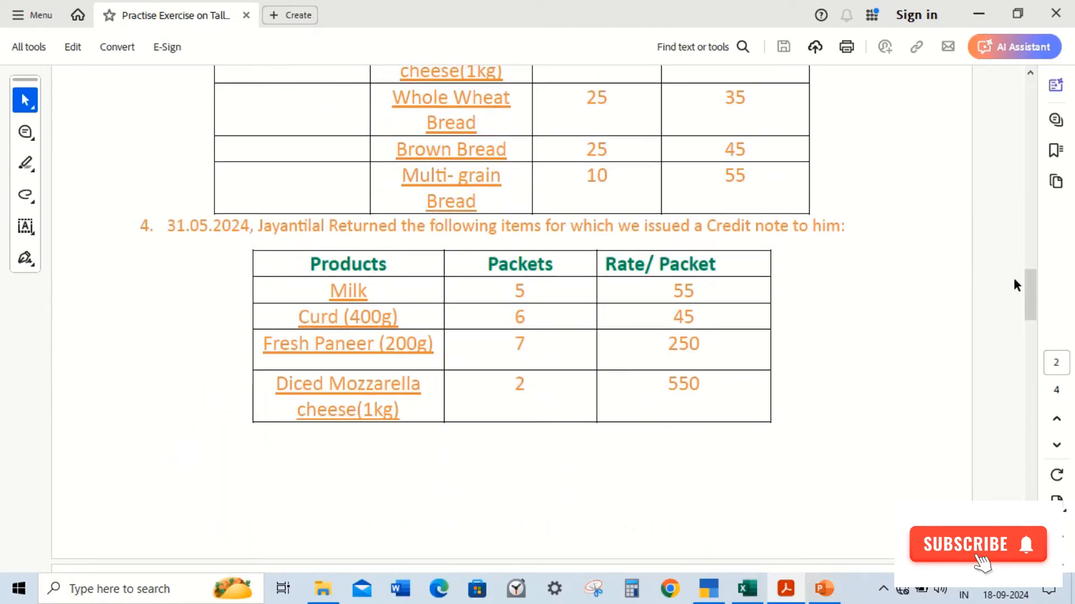
{"action": "key", "text": "alt+Tab"}
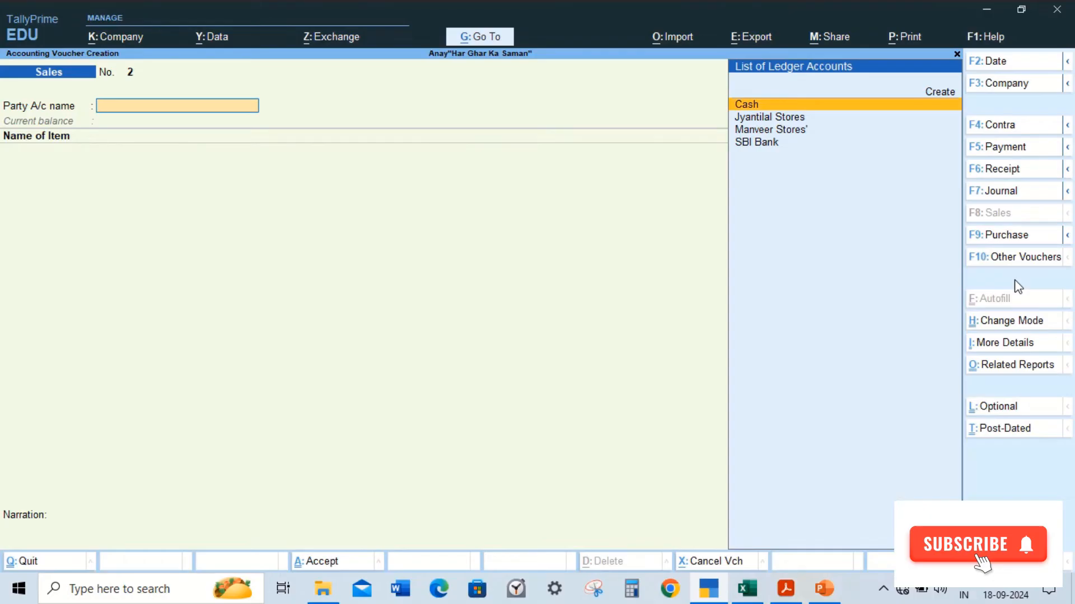
{"action": "key", "text": "ctrl+F8"}
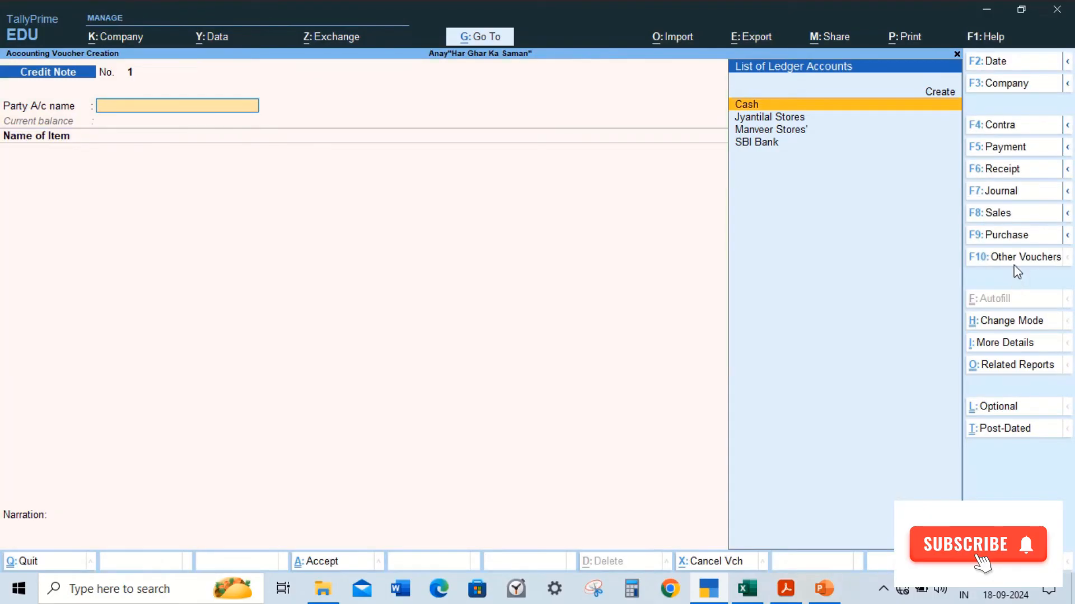
{"action": "left_click", "coordinate": [1014, 263]}
{"action": "key", "text": "Escape"}
{"action": "key", "text": "Escape"}
{"action": "key", "text": "Down"}
{"action": "key", "text": "Down"}
{"action": "key", "text": "Up"}
{"action": "key", "text": "Return"}
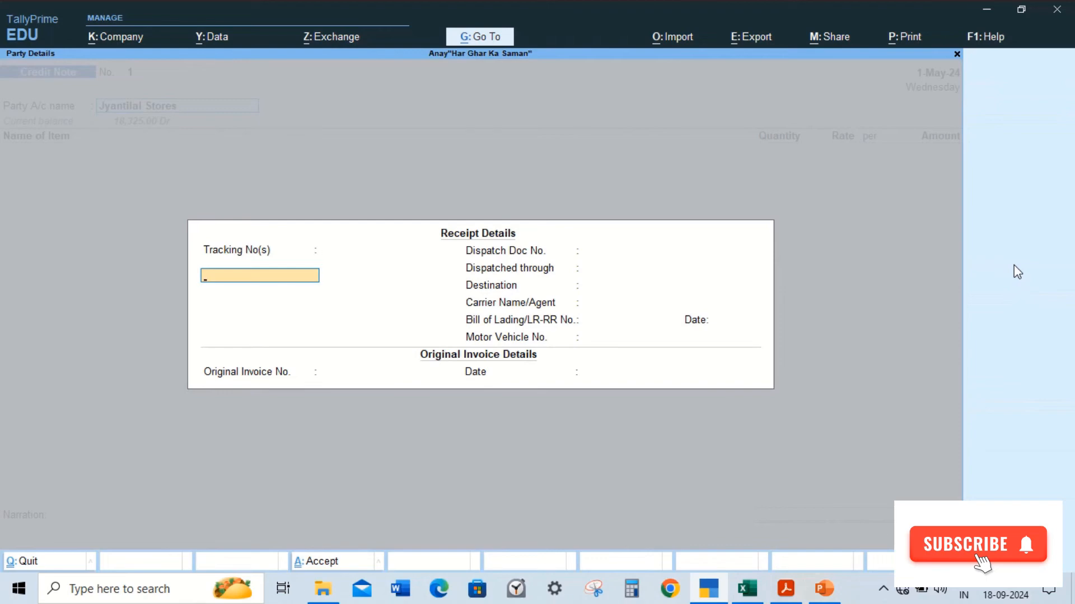
{"action": "key", "text": "Escape"}
{"action": "key", "text": "Escape"}
{"action": "key", "text": "Escape"}
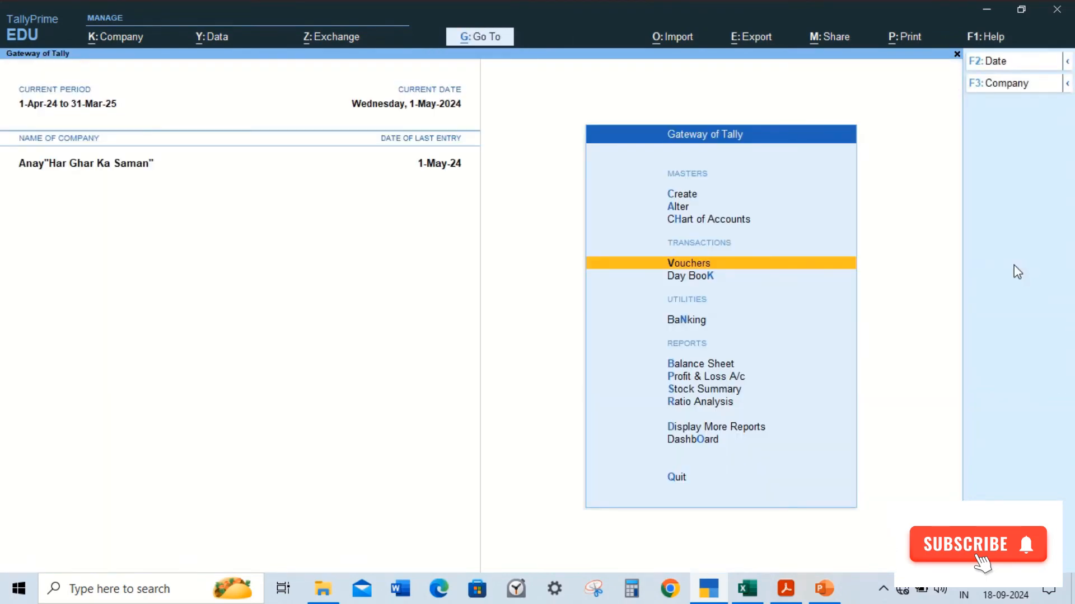
Step: Open the saved sales voucher No. 1 for Jyantilal Stores and review its entries and ledger allocation
{"action": "key", "text": "Down"}
{"action": "key", "text": "Return"}
{"action": "key", "text": "Down"}
{"action": "key", "text": "Return"}
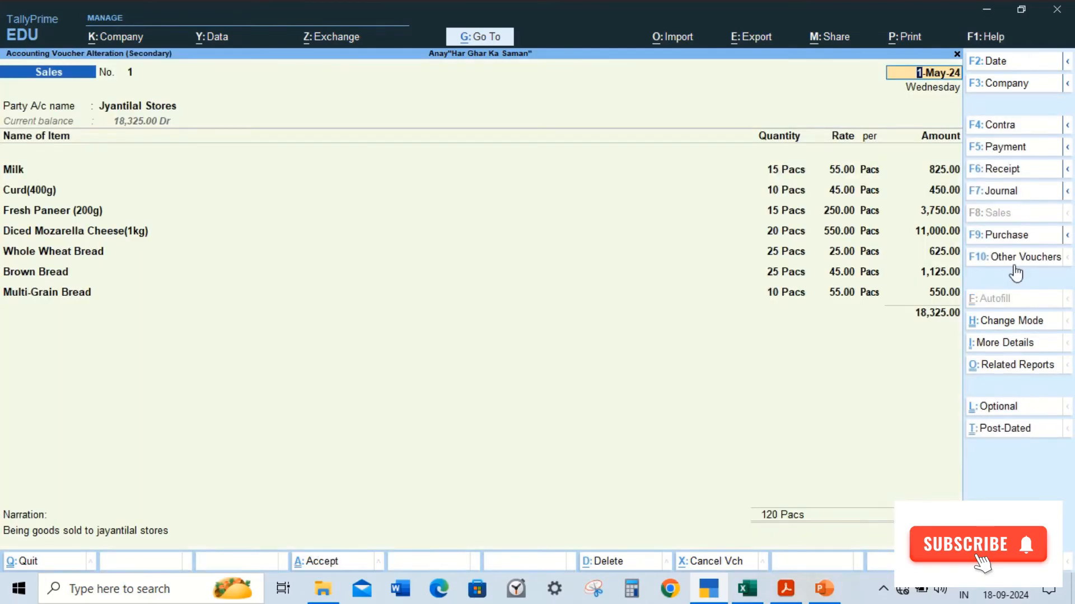
{"action": "key", "text": "Return"}
{"action": "key", "text": "Return"}
{"action": "key", "text": "Return"}
{"action": "key", "text": "Return"}
{"action": "key", "text": "Return"}
{"action": "key", "text": "Return"}
{"action": "key", "text": "Return"}
{"action": "key", "text": "Return"}
{"action": "key", "text": "Return"}
{"action": "key", "text": "Return"}
{"action": "key", "text": "Return"}
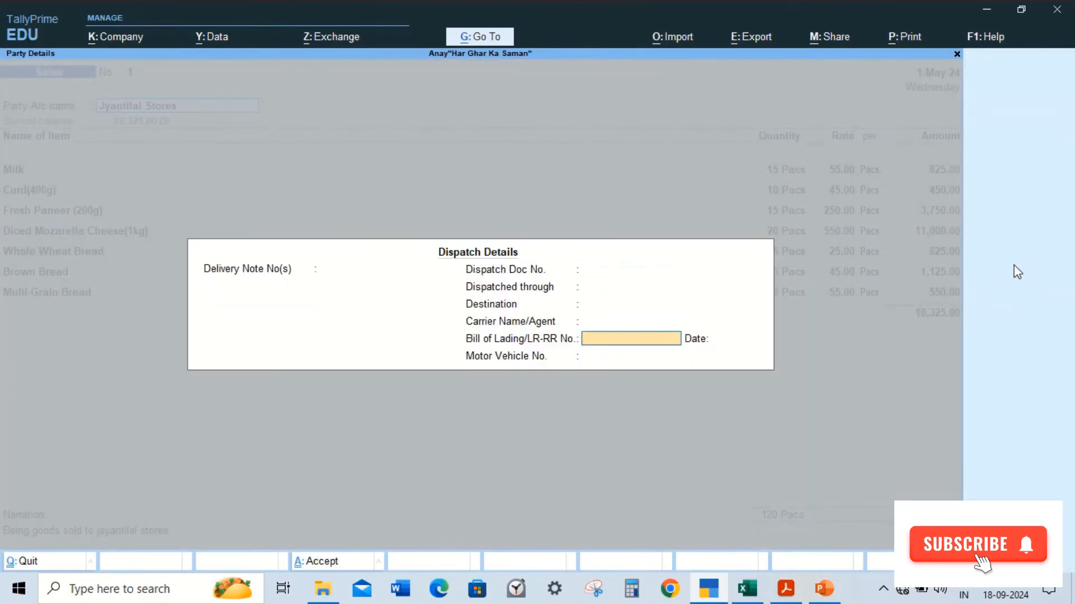
{"action": "key", "text": "Return"}
{"action": "key", "text": "Return"}
{"action": "key", "text": "Return"}
{"action": "key", "text": "Return"}
{"action": "key", "text": "Return"}
{"action": "key", "text": "Return"}
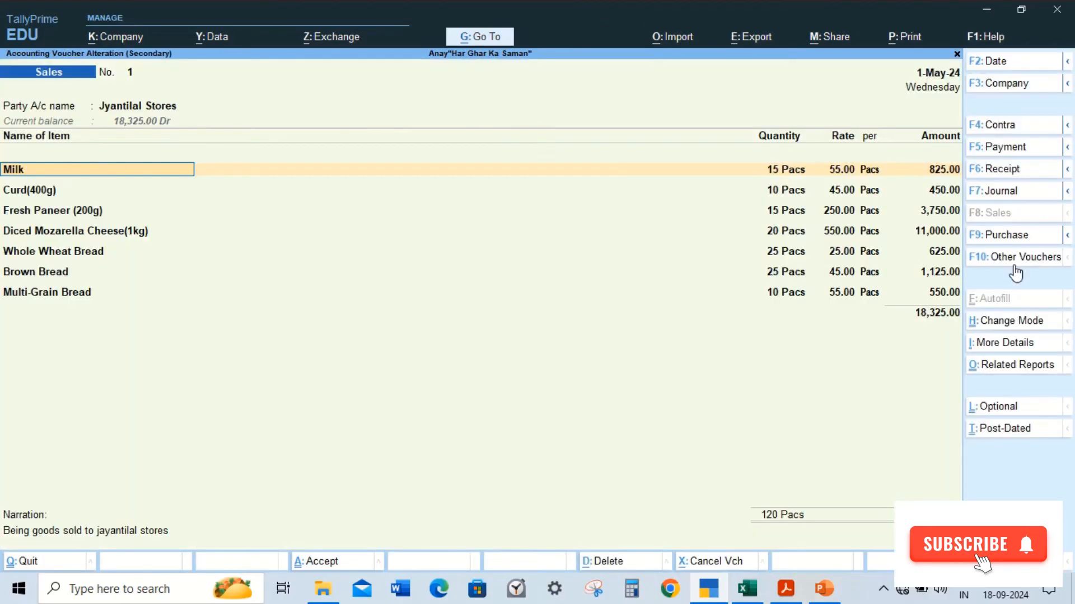
{"action": "key", "text": "Return"}
{"action": "key", "text": "Return"}
{"action": "key", "text": "Return"}
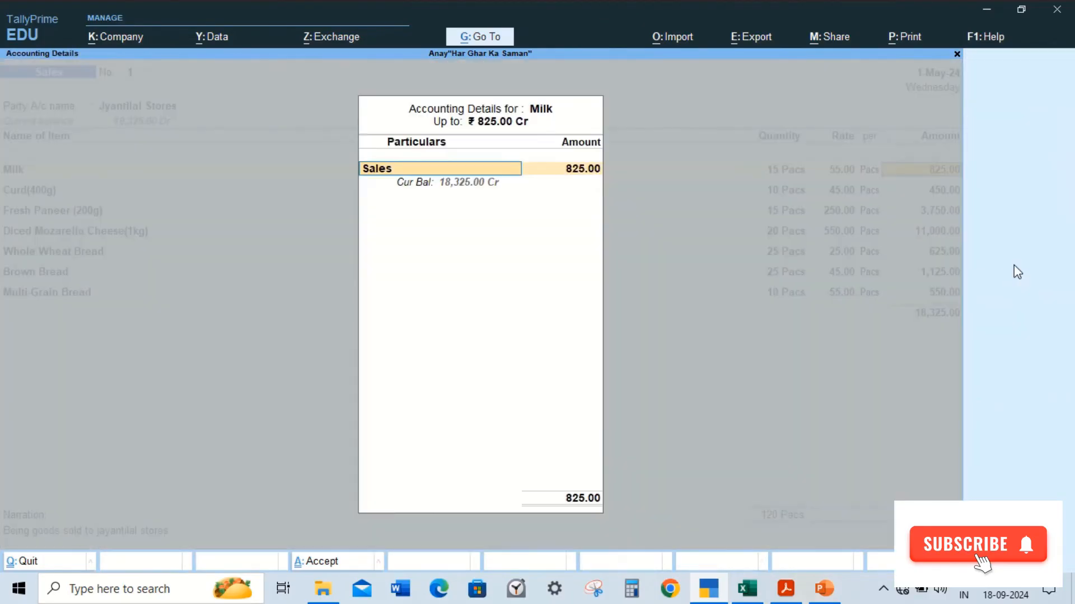
{"action": "key", "text": "Escape"}
{"action": "key", "text": "Escape"}
{"action": "key", "text": "Escape"}
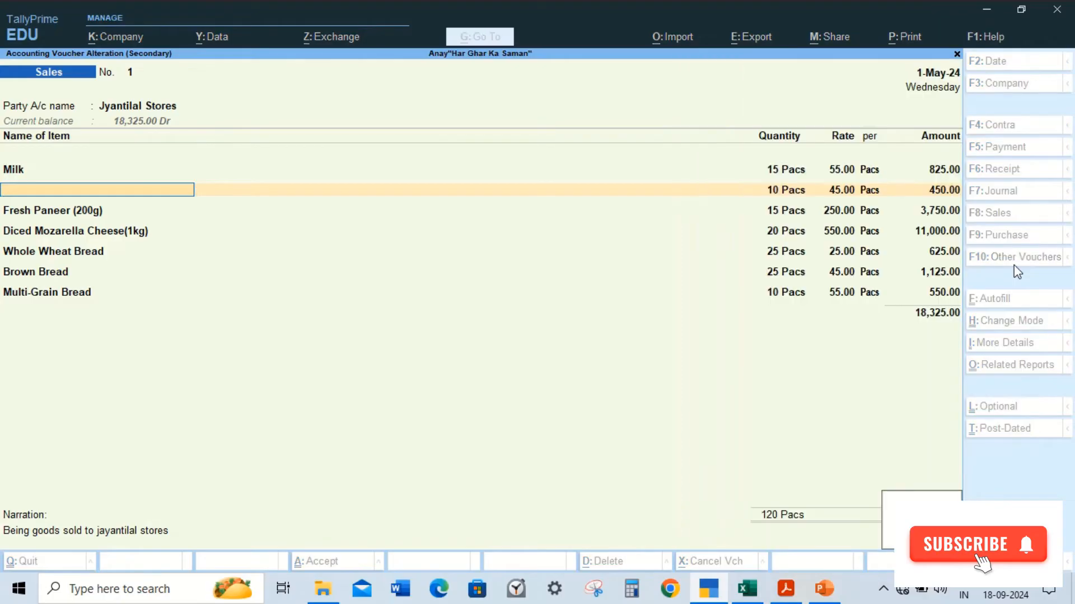
{"action": "key", "text": "Up"}
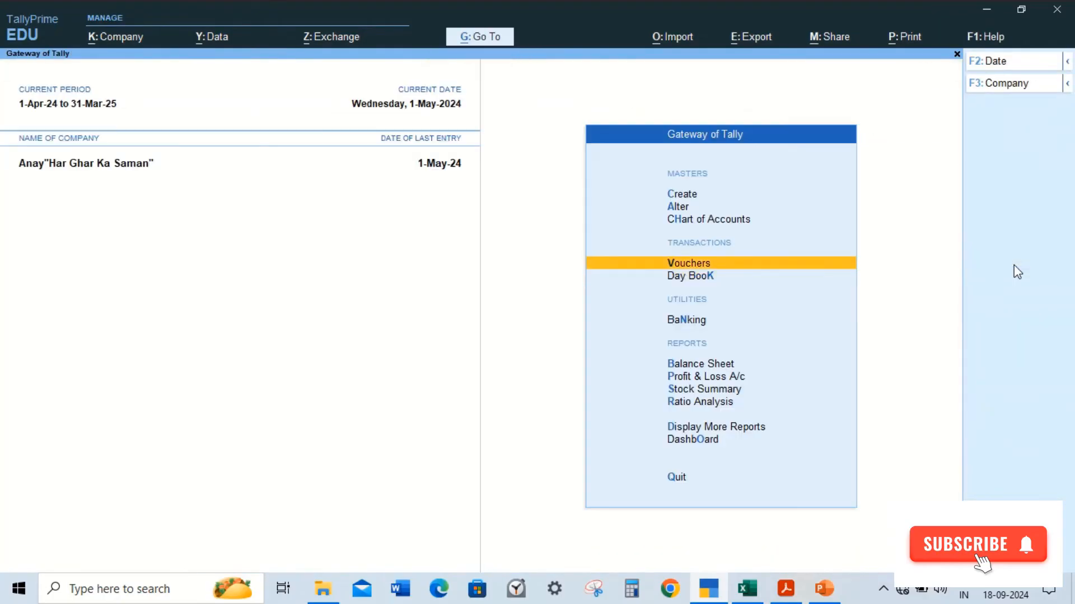
Step: Start a Credit Note voucher with Jyantilal Stores as the party
{"action": "key", "text": "Return"}
{"action": "key", "text": "alt"}
{"action": "key", "text": "alt+F6"}
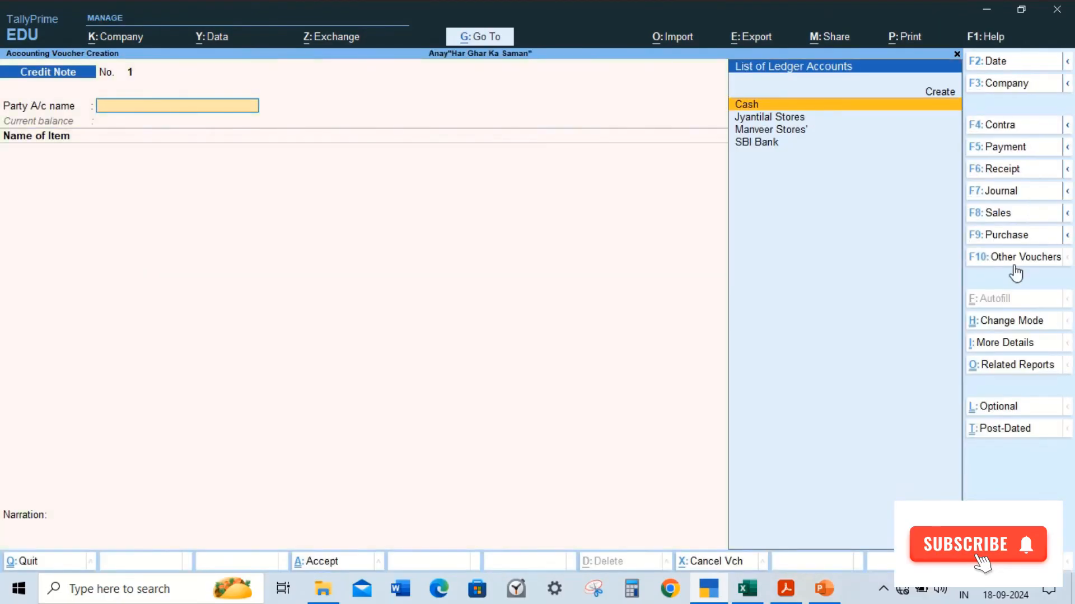
{"action": "key", "text": "Down"}
{"action": "key", "text": "Return"}
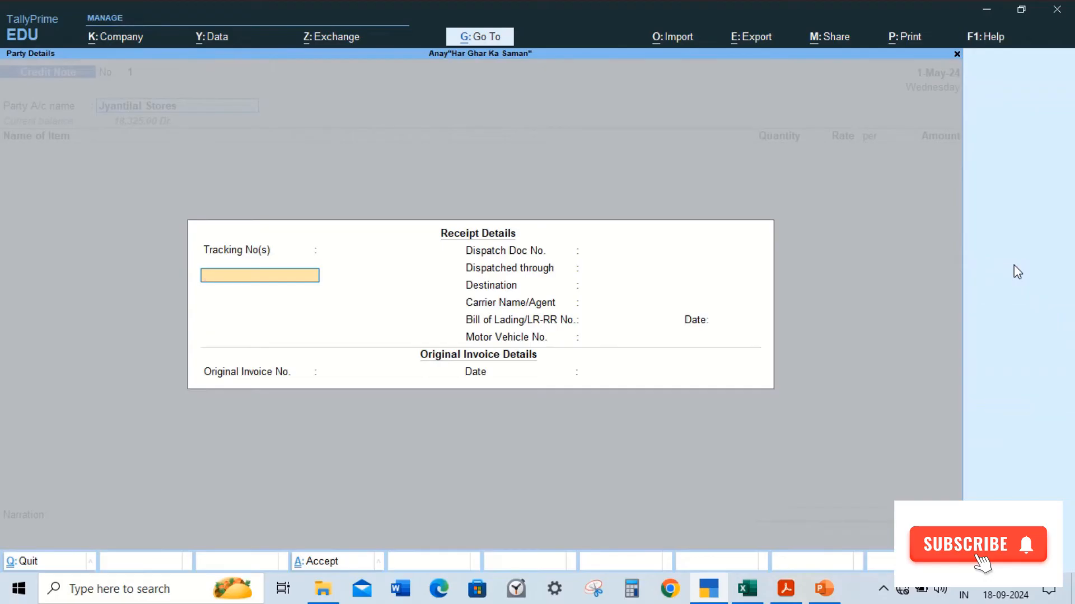
Step: Enter original invoice number 1 dated 1-May-24 in the credit note's receipt details and accept the party details
{"action": "key", "text": "Return"}
{"action": "key", "text": "Return"}
{"action": "key", "text": "Return"}
{"action": "key", "text": "Return"}
{"action": "key", "text": "Return"}
{"action": "key", "text": "Return"}
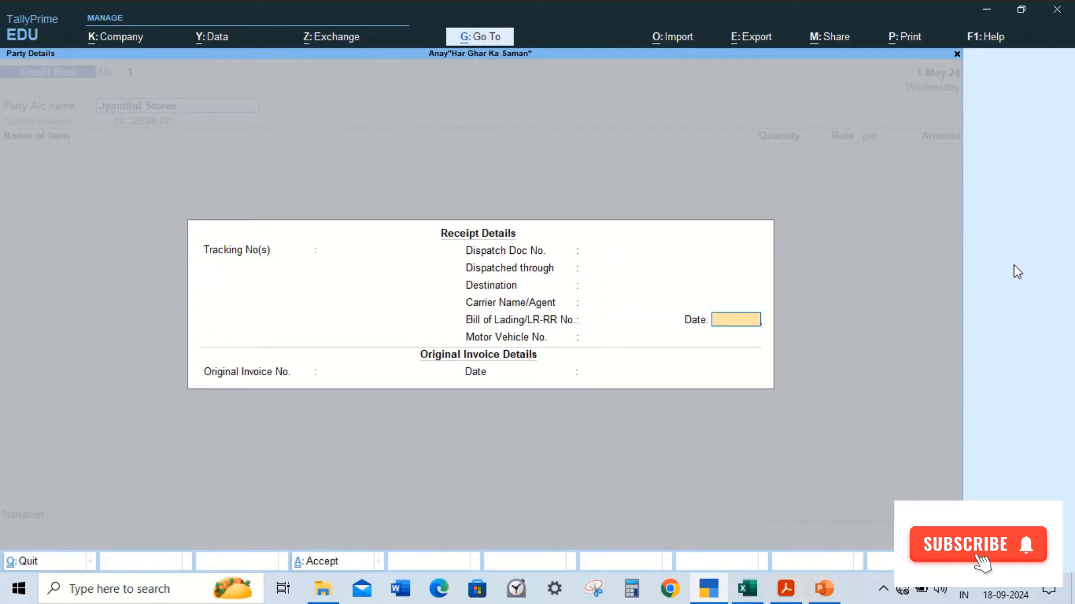
{"action": "key", "text": "Return"}
{"action": "key", "text": "Return"}
{"action": "type", "text": "1"}
{"action": "key", "text": "Return"}
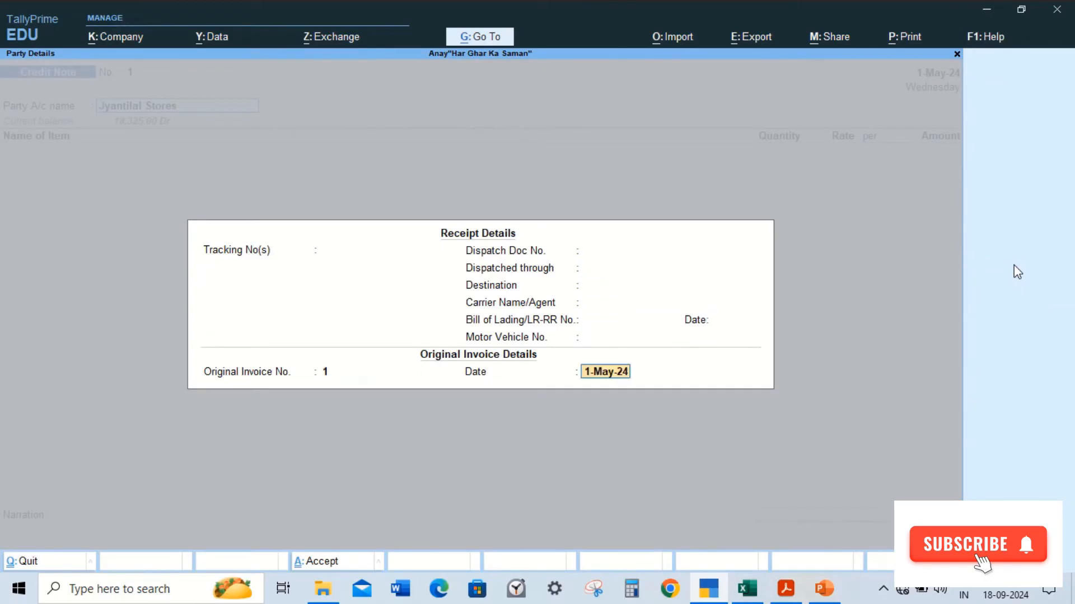
{"action": "key", "text": "Return"}
{"action": "key", "text": "Return"}
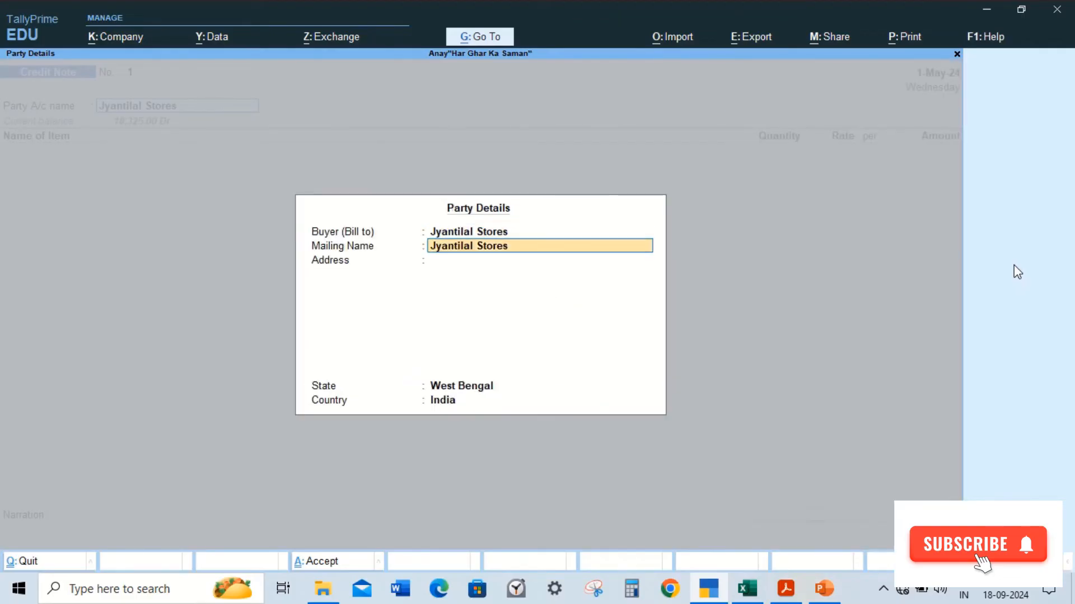
{"action": "key", "text": "Return"}
Step: Add Milk to the credit note: 5 packs at 55 from the Bidhannagar godown
{"action": "key", "text": "Return"}
{"action": "key", "text": "Return"}
{"action": "key", "text": "Return"}
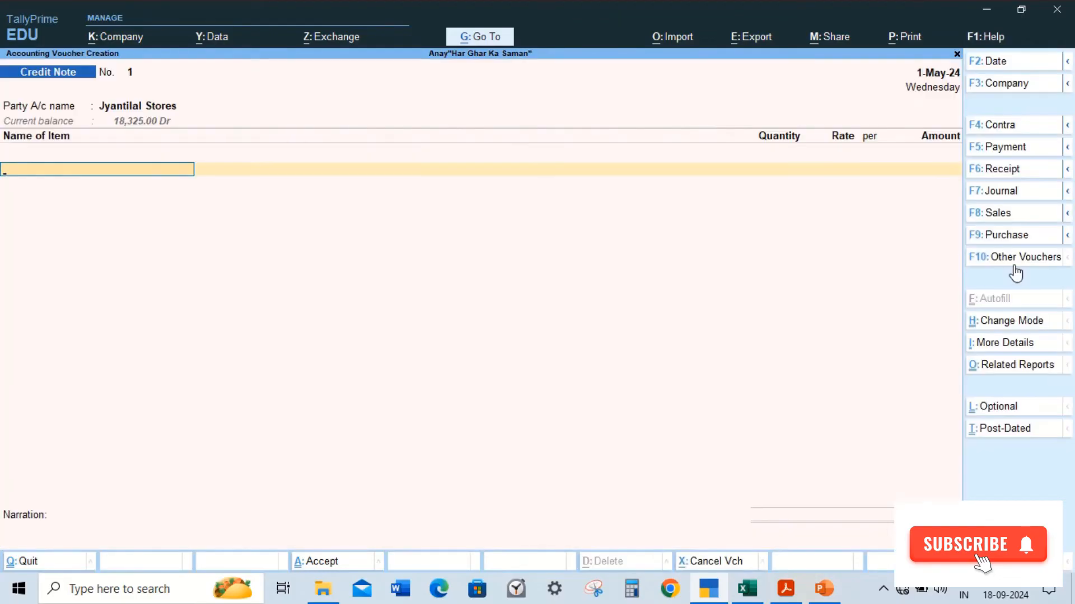
{"action": "key", "text": "alt+Tab"}
{"action": "key", "text": "alt+Tab"}
{"action": "type", "text": "mi"}
{"action": "key", "text": "Return"}
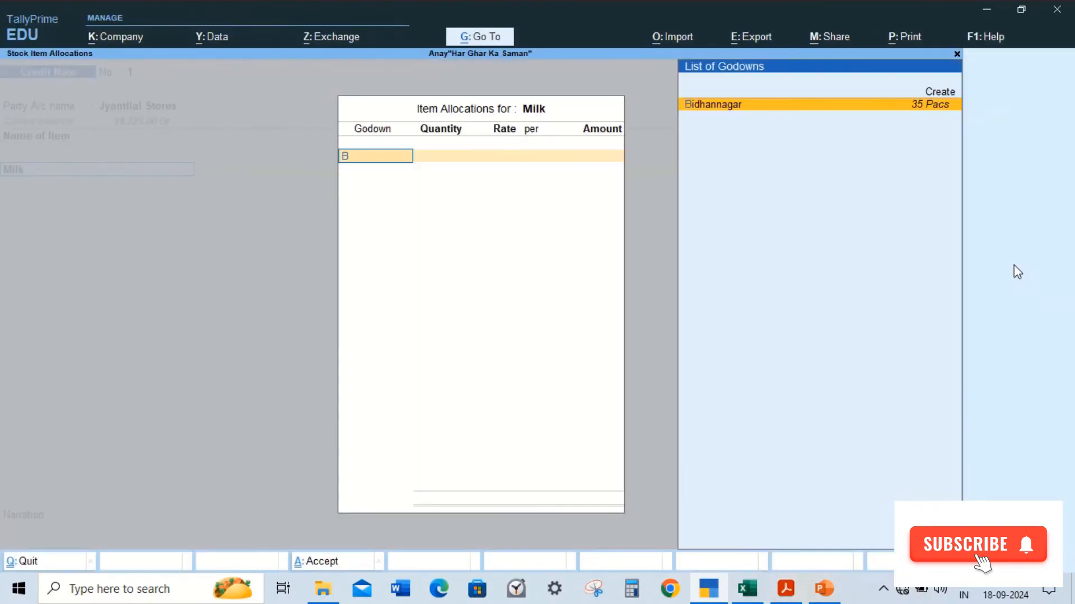
{"action": "key", "text": "Return"}
{"action": "key", "text": "alt+Tab"}
{"action": "key", "text": "alt+Tab"}
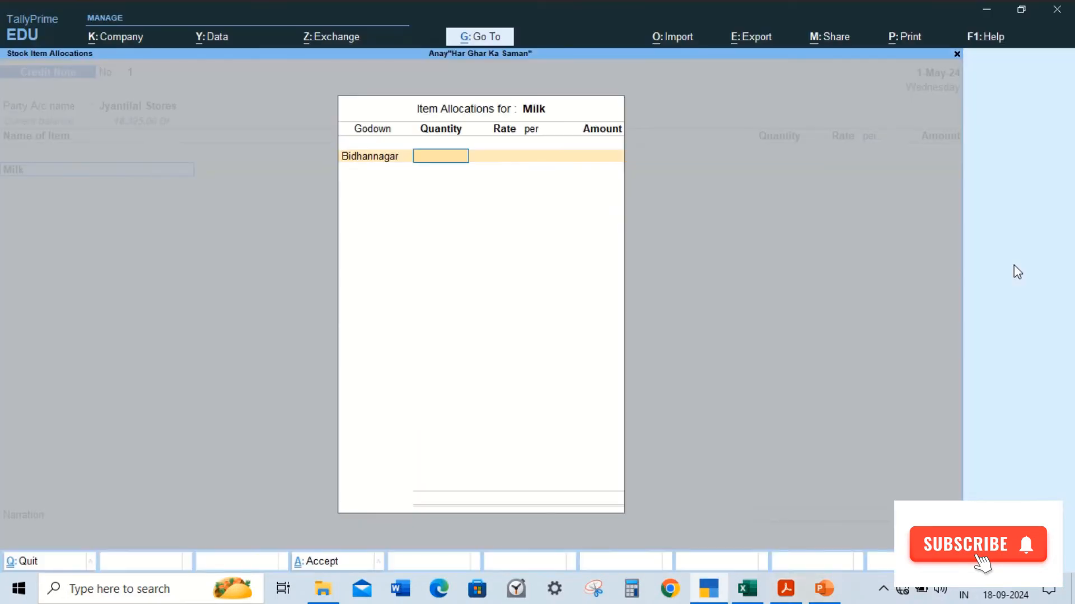
{"action": "type", "text": "5"}
{"action": "key", "text": "Return"}
{"action": "key", "text": "alt+Tab"}
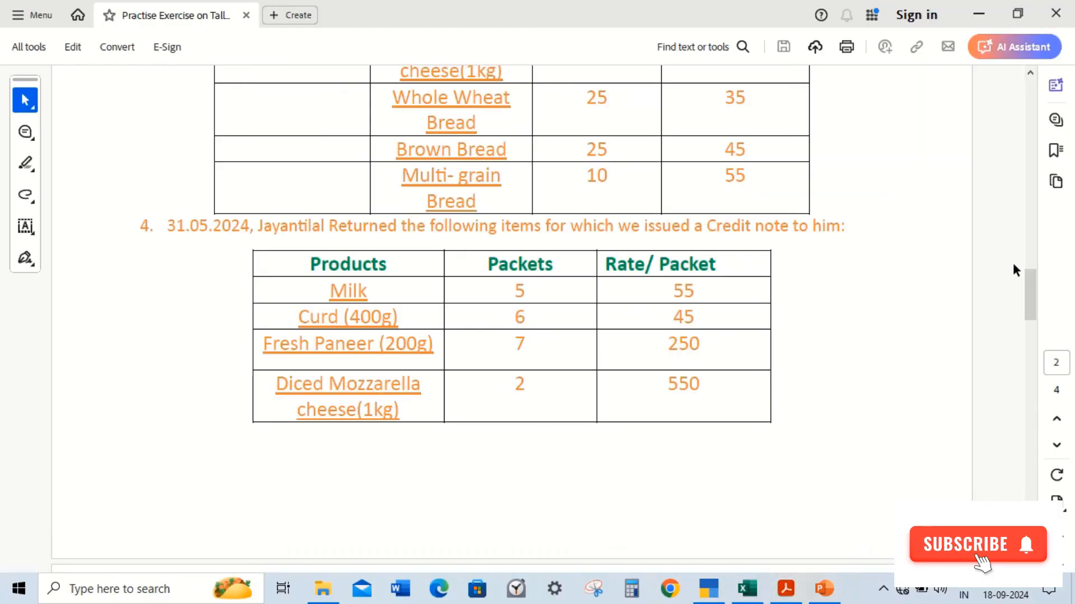
{"action": "key", "text": "alt+Tab"}
{"action": "key", "text": "Return"}
{"action": "key", "text": "Return"}
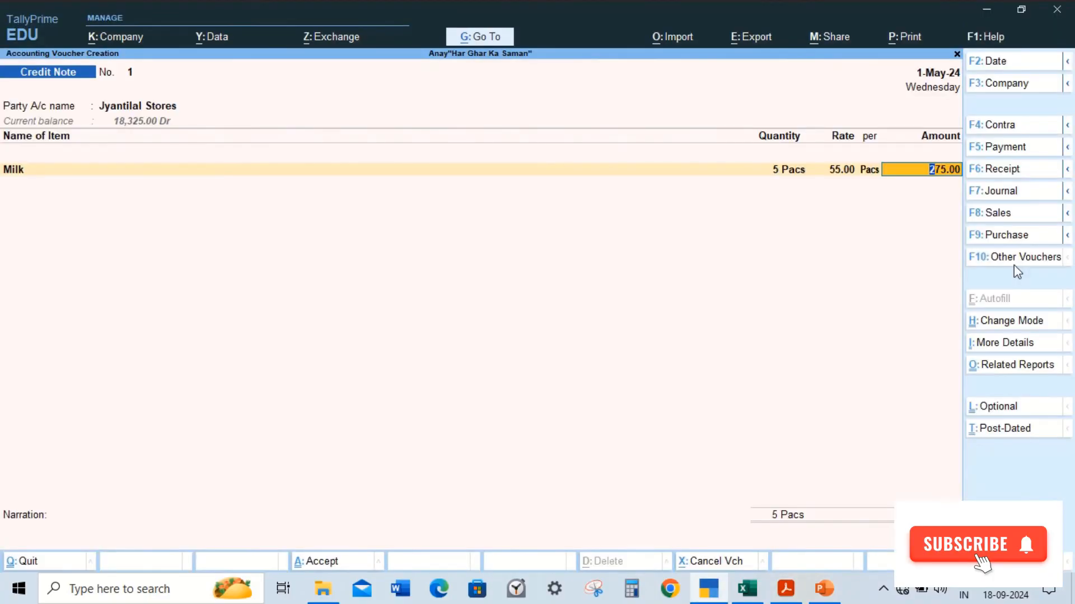
{"action": "key", "text": "Return"}
Step: Create a Sales Return ledger under Sales Accounts and allocate the Milk amount to it
{"action": "key", "text": "alt+c"}
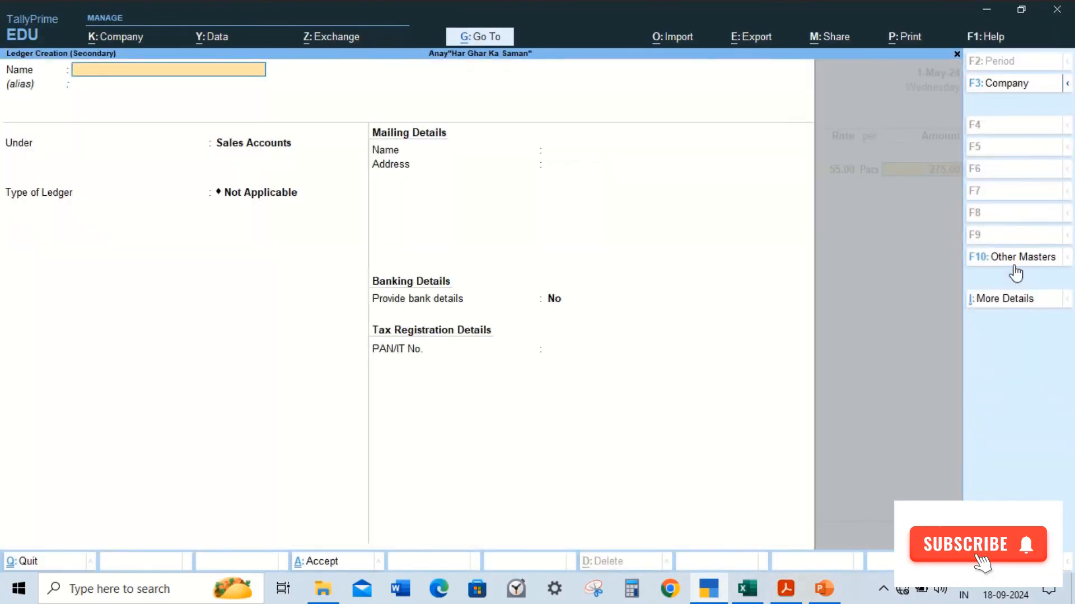
{"action": "type", "text": "Sales Return"}
{"action": "key", "text": "Return"}
{"action": "key", "text": "Return"}
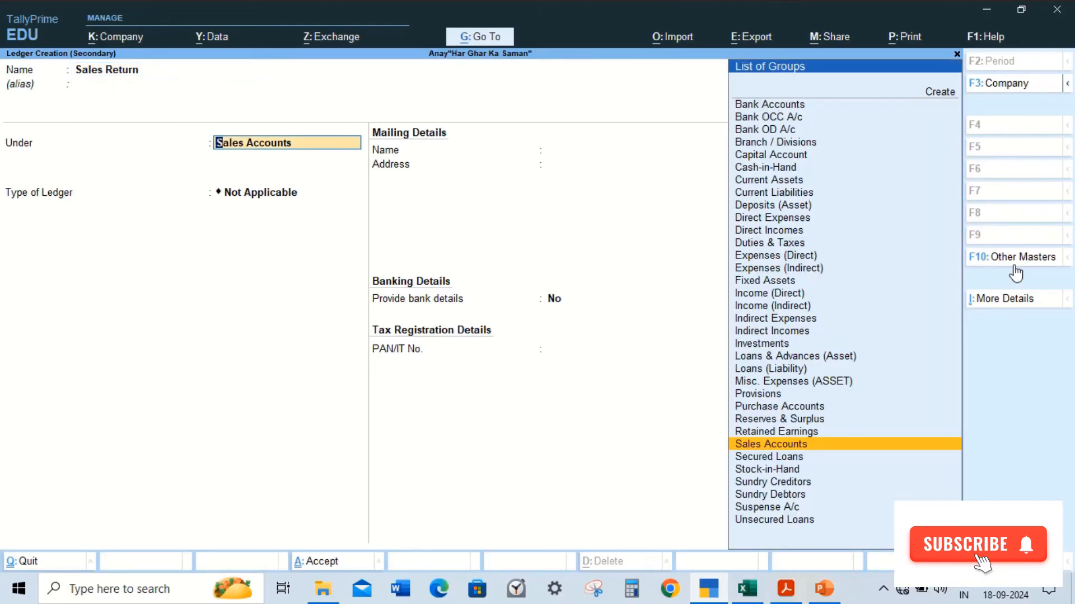
{"action": "key", "text": "ctrl"}
{"action": "key", "text": "ctrl+a"}
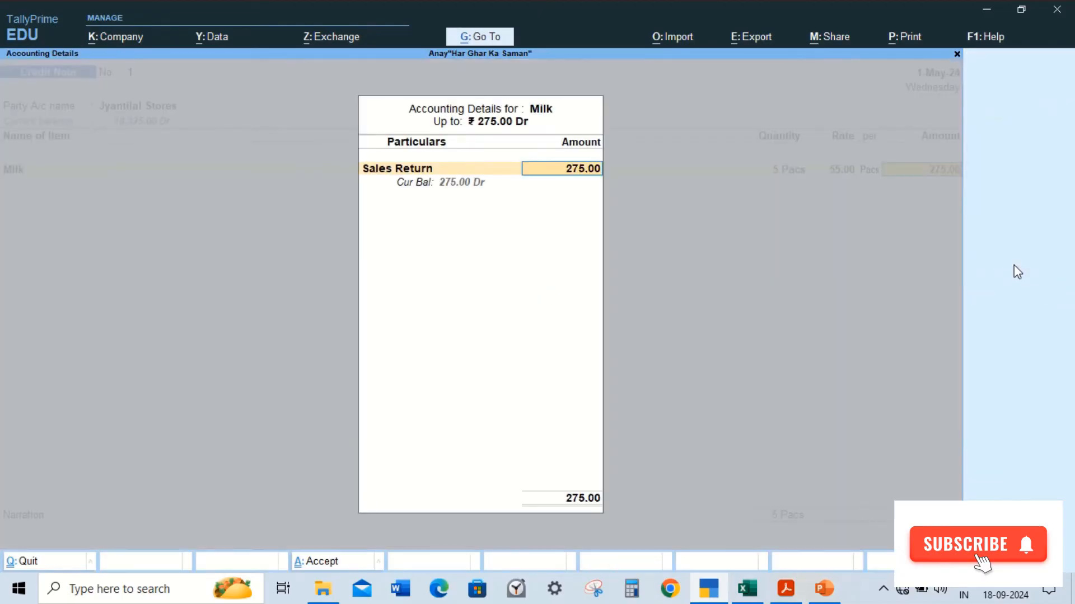
{"action": "key", "text": "ctrl+a"}
Step: Add Curd(400g), 6 packs at 45 from Bidhannagar, allocated to the Sales Return ledger
{"action": "key", "text": "alt+Tab"}
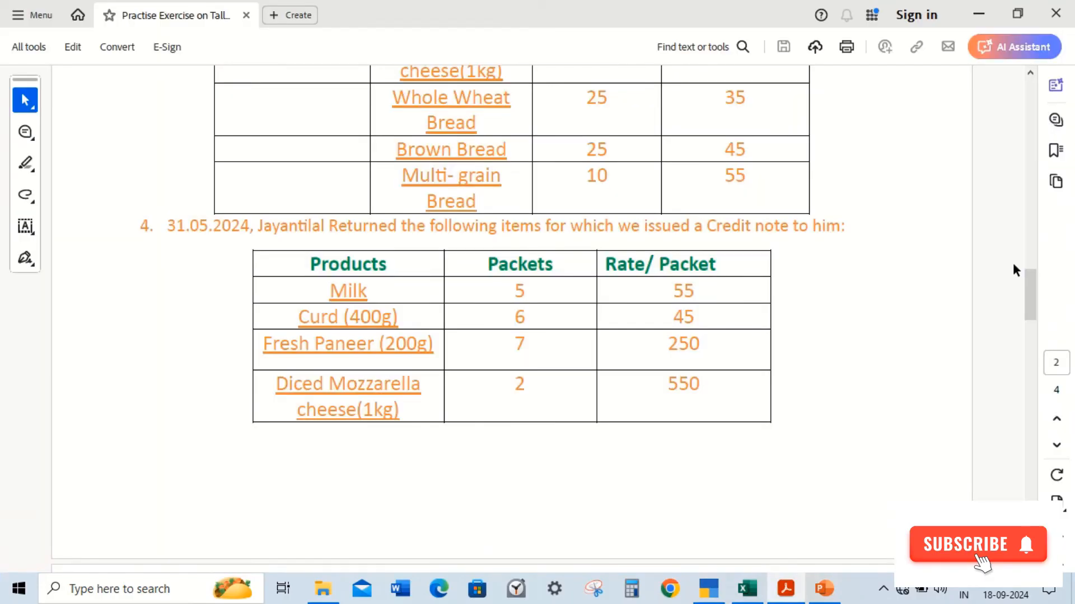
{"action": "key", "text": "alt+Tab"}
{"action": "type", "text": "cu"}
{"action": "key", "text": "Return"}
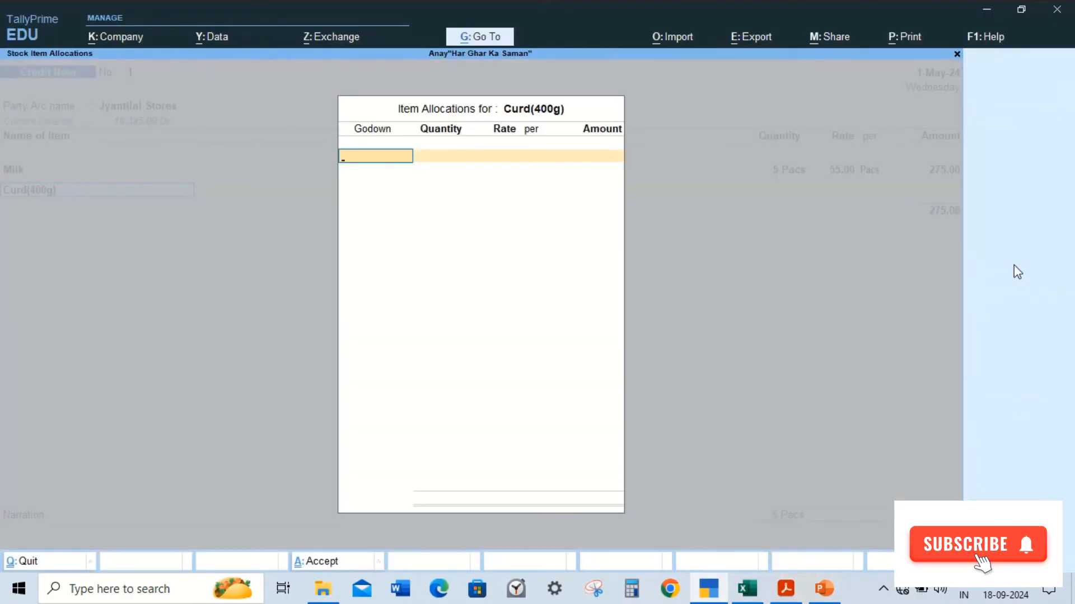
{"action": "type", "text": "B"}
{"action": "key", "text": "Return"}
{"action": "key", "text": "alt+Tab"}
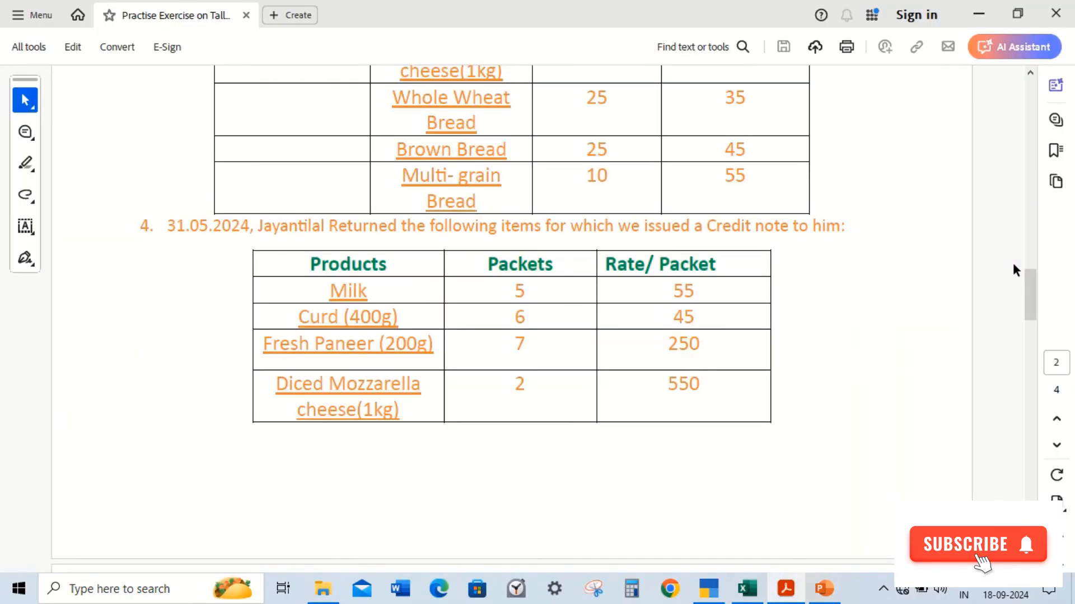
{"action": "key", "text": "alt+Tab"}
{"action": "type", "text": "6"}
{"action": "key", "text": "Return"}
{"action": "type", "text": "45"}
{"action": "key", "text": "Return"}
{"action": "key", "text": "Return"}
{"action": "key", "text": "Return"}
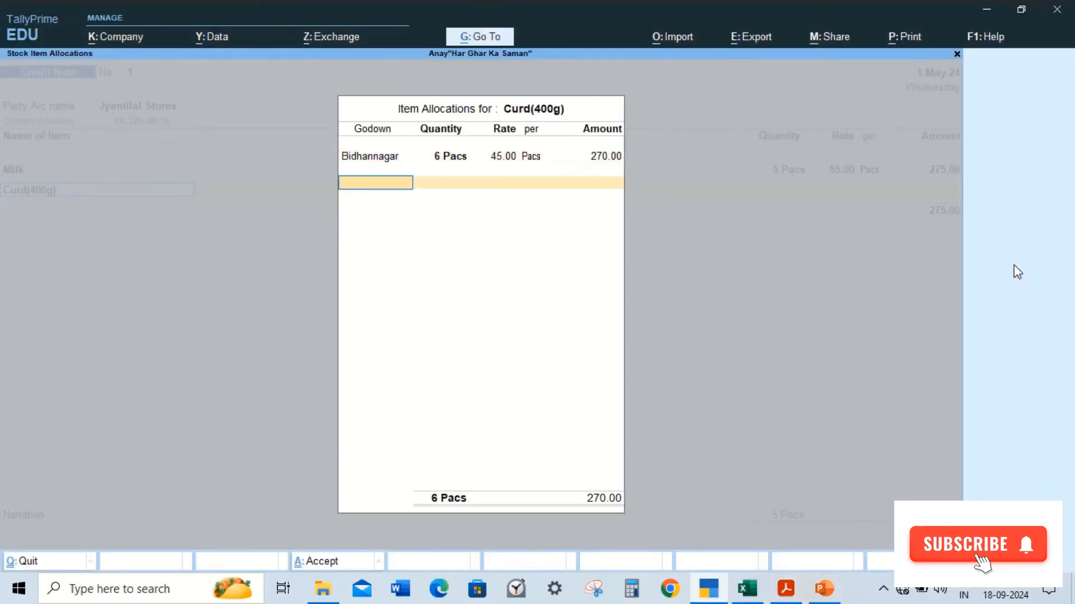
{"action": "key", "text": "Return"}
{"action": "key", "text": "Return"}
{"action": "type", "text": "Sa"}
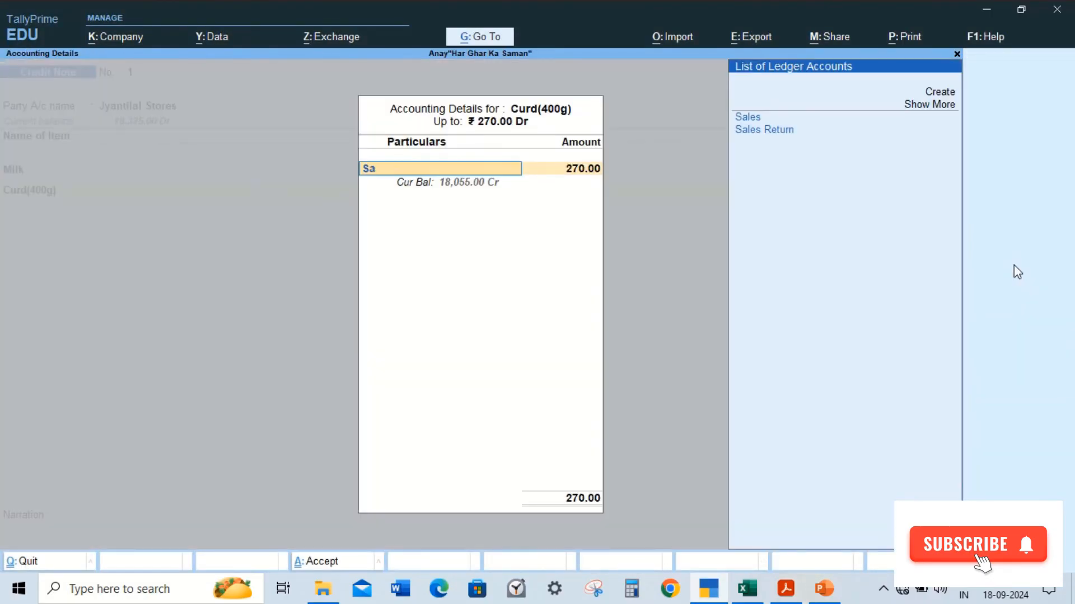
{"action": "key", "text": "Down"}
{"action": "key", "text": "Return"}
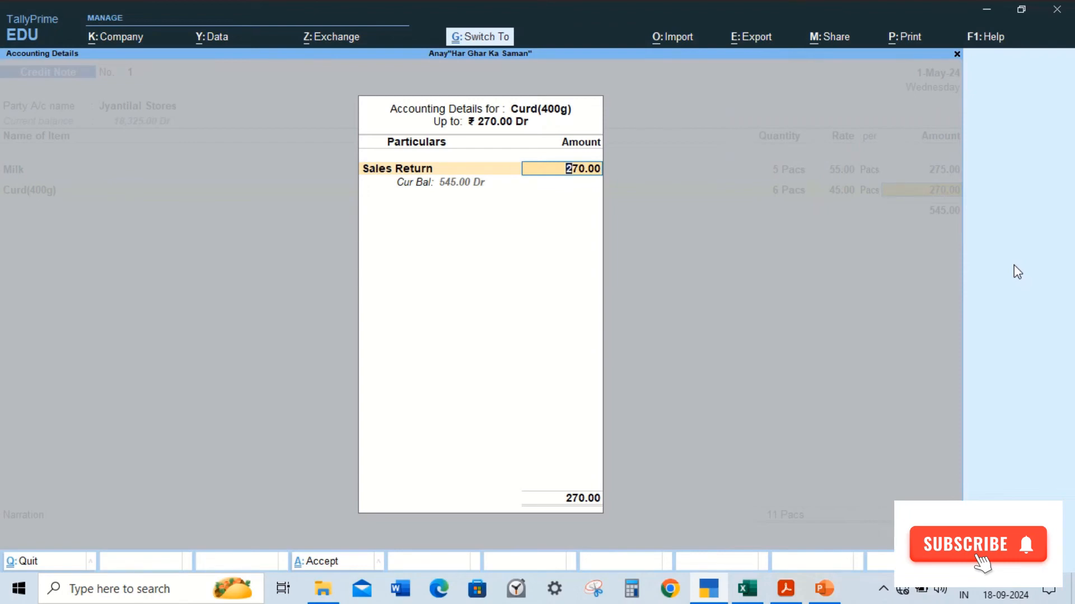
{"action": "key", "text": "Return"}
Step: Add Fresh Paneer (200g), 7 packs at 250 from Bidhannagar, allocated to the Sales Return ledger
{"action": "key", "text": "alt+Tab"}
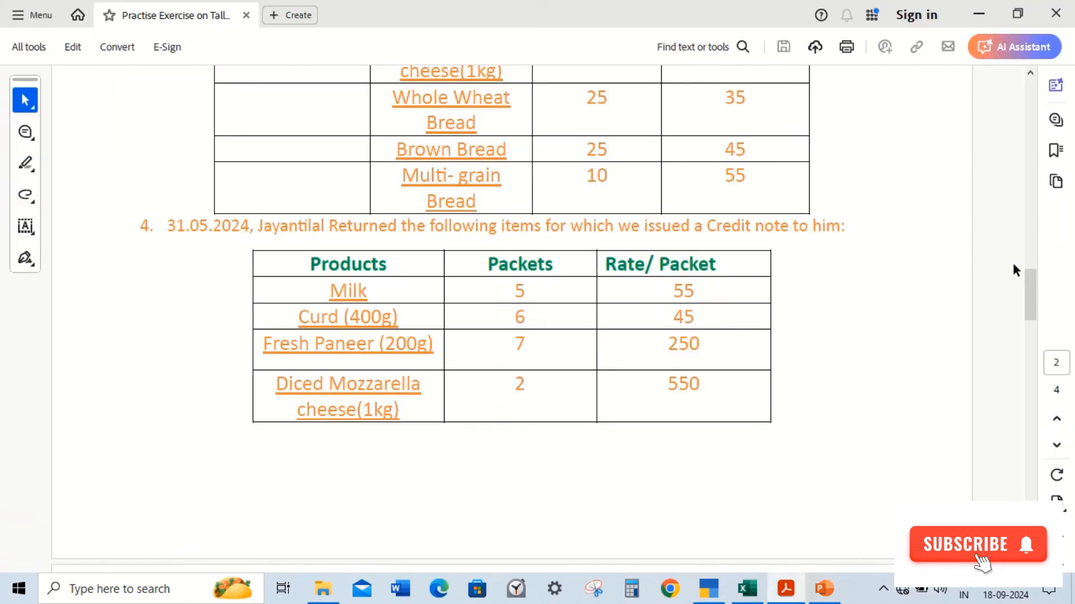
{"action": "key", "text": "alt+Tab"}
{"action": "type", "text": "Fres"}
{"action": "key", "text": "Return"}
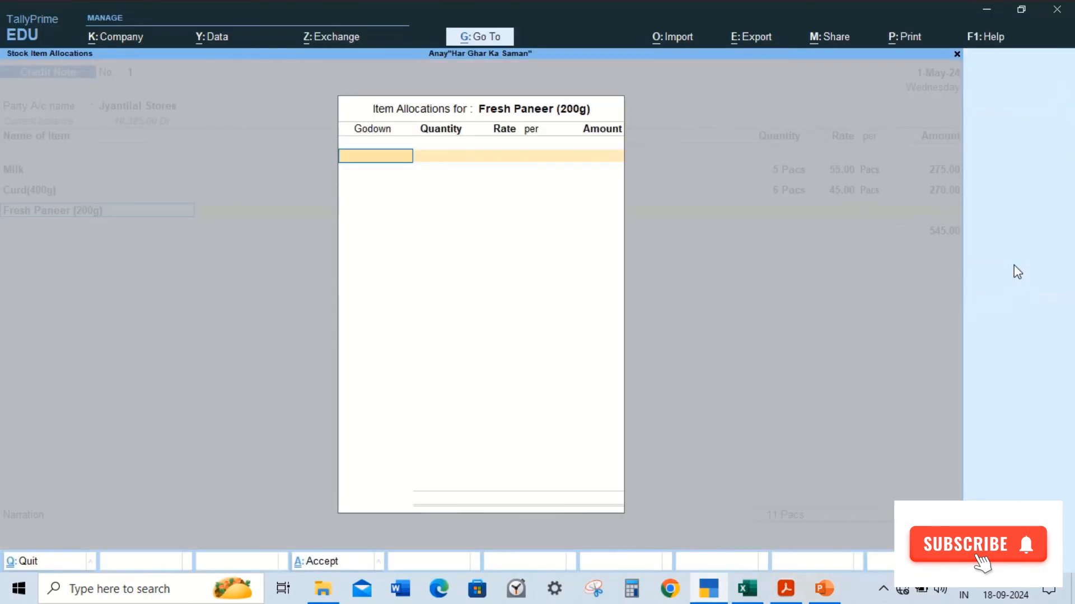
{"action": "key", "text": "Return"}
{"action": "key", "text": "alt+Tab"}
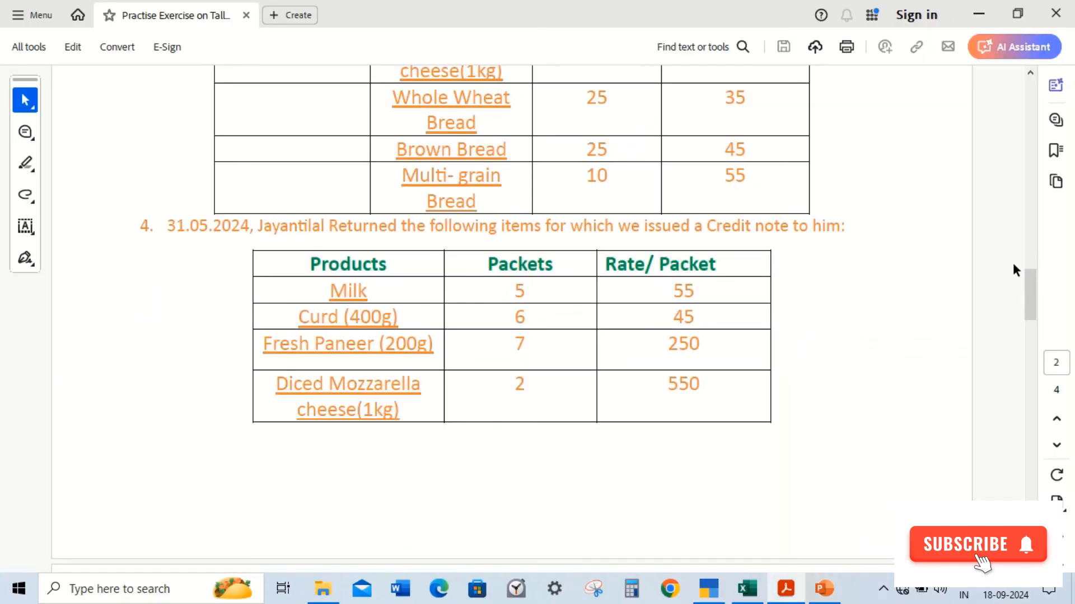
{"action": "key", "text": "alt+Tab"}
{"action": "type", "text": "7"}
{"action": "key", "text": "Return"}
{"action": "key", "text": "Return"}
{"action": "key", "text": "Return"}
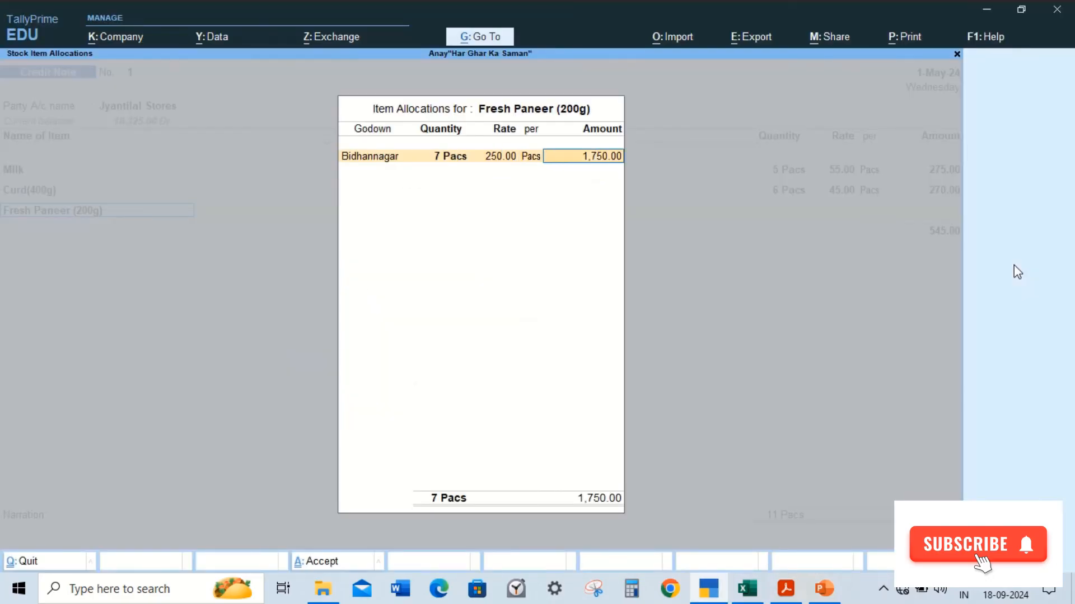
{"action": "key", "text": "Return"}
{"action": "type", "text": "Sa"}
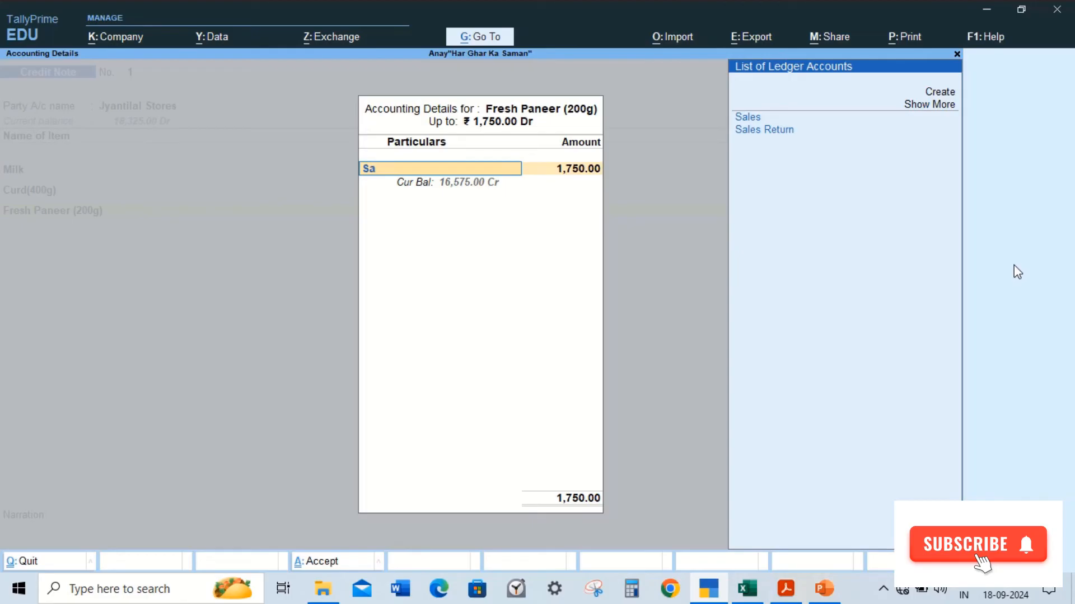
{"action": "key", "text": "Down"}
{"action": "key", "text": "Return"}
{"action": "key", "text": "alt+Tab"}
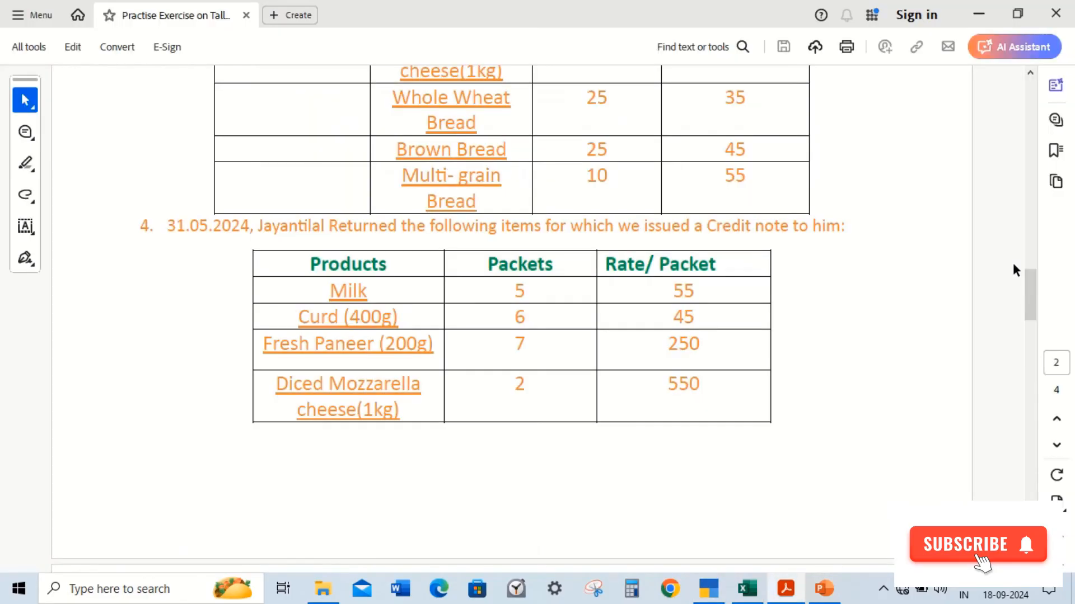
{"action": "key", "text": "alt+Tab"}
{"action": "key", "text": "Return"}
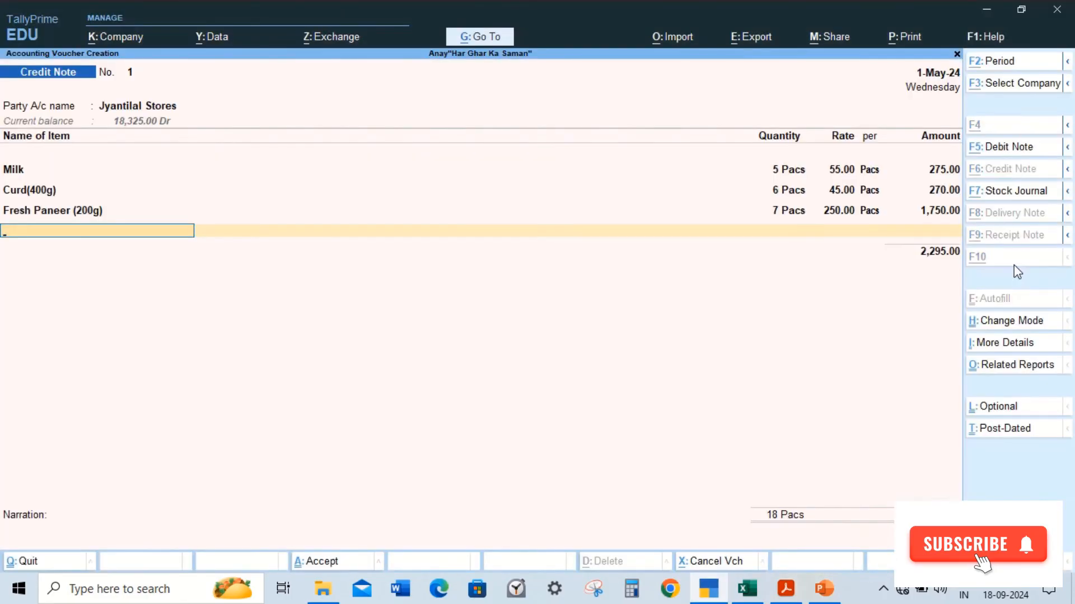
Step: Add Diced Mozarella Cheese(1kg), 2 packs at 550 from Bidhannagar, allocated to the Sales Return ledger
{"action": "key", "text": "alt+Tab"}
{"action": "key", "text": "alt+Tab"}
{"action": "type", "text": "D"}
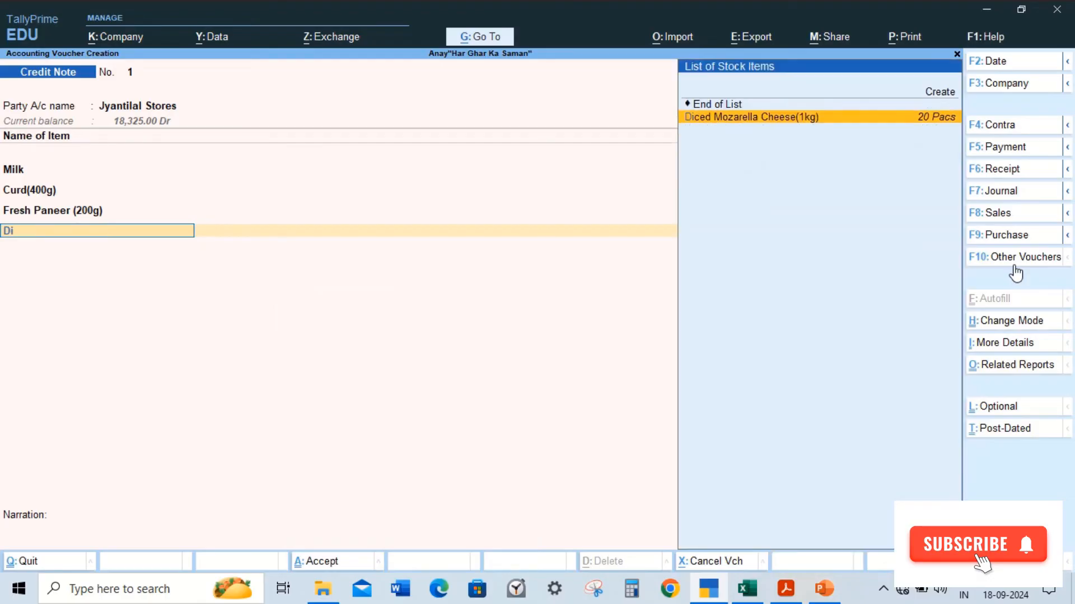
{"action": "key", "text": "Return"}
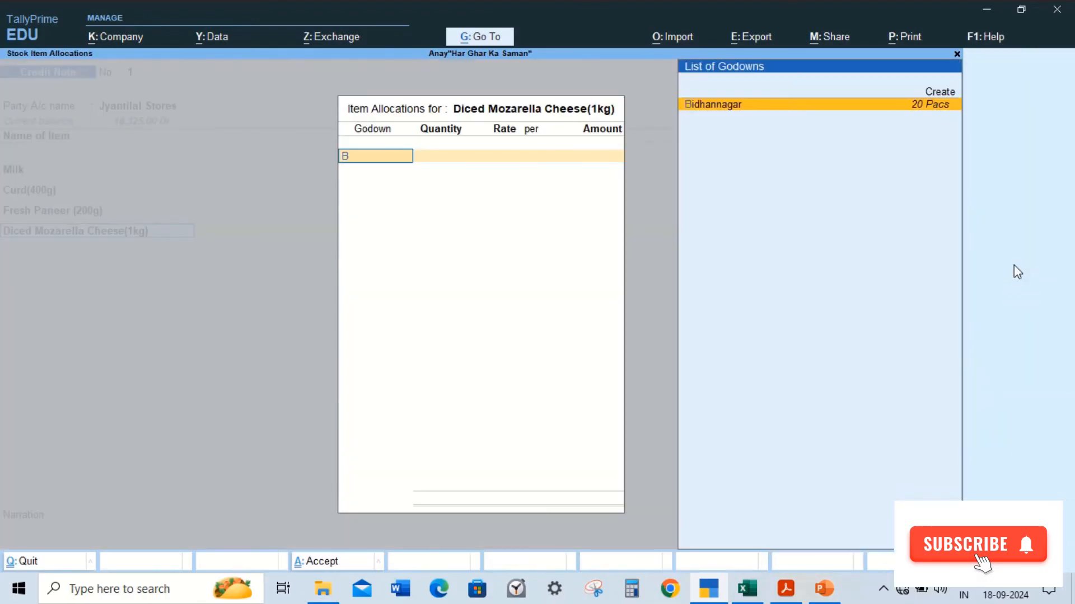
{"action": "key", "text": "Return"}
{"action": "key", "text": "alt+Tab"}
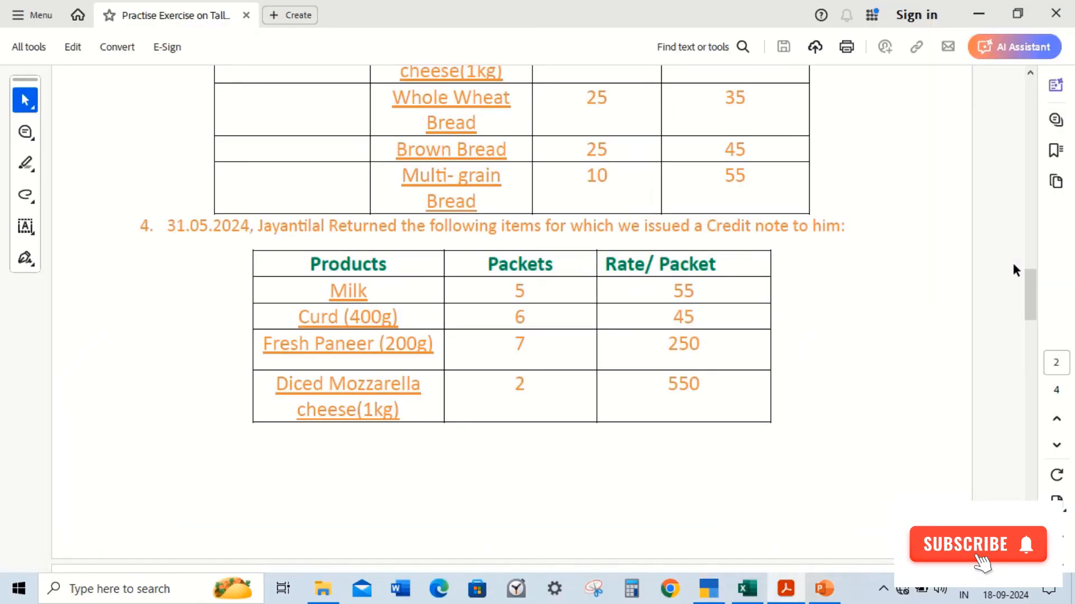
{"action": "key", "text": "alt+Tab"}
{"action": "type", "text": "2"}
{"action": "key", "text": "Return"}
{"action": "key", "text": "Return"}
{"action": "key", "text": "Return"}
{"action": "key", "text": "Return"}
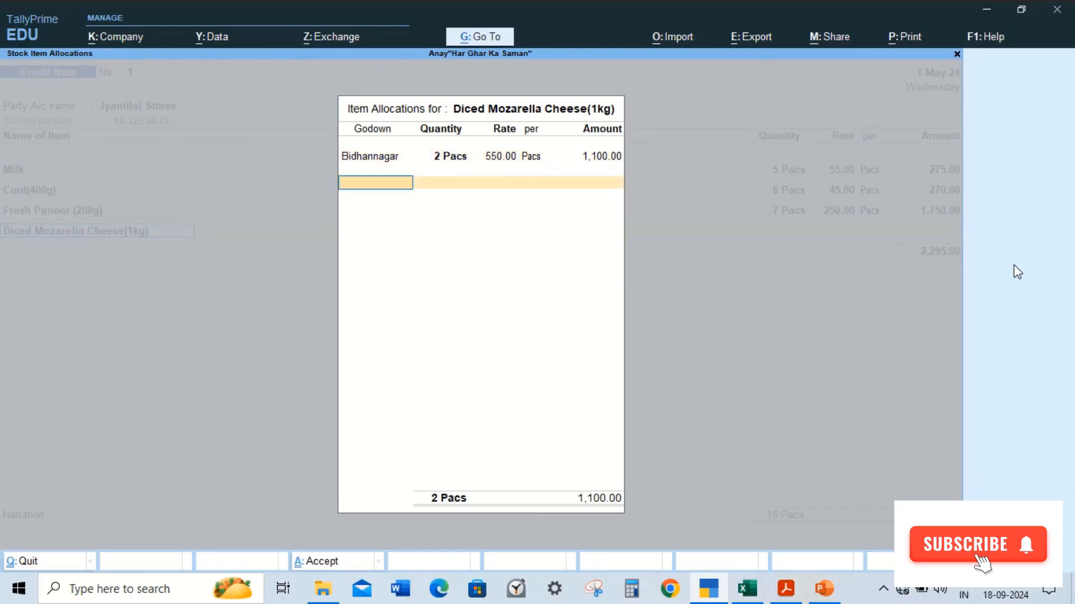
{"action": "key", "text": "Return"}
{"action": "key", "text": "Return"}
{"action": "type", "text": "S"}
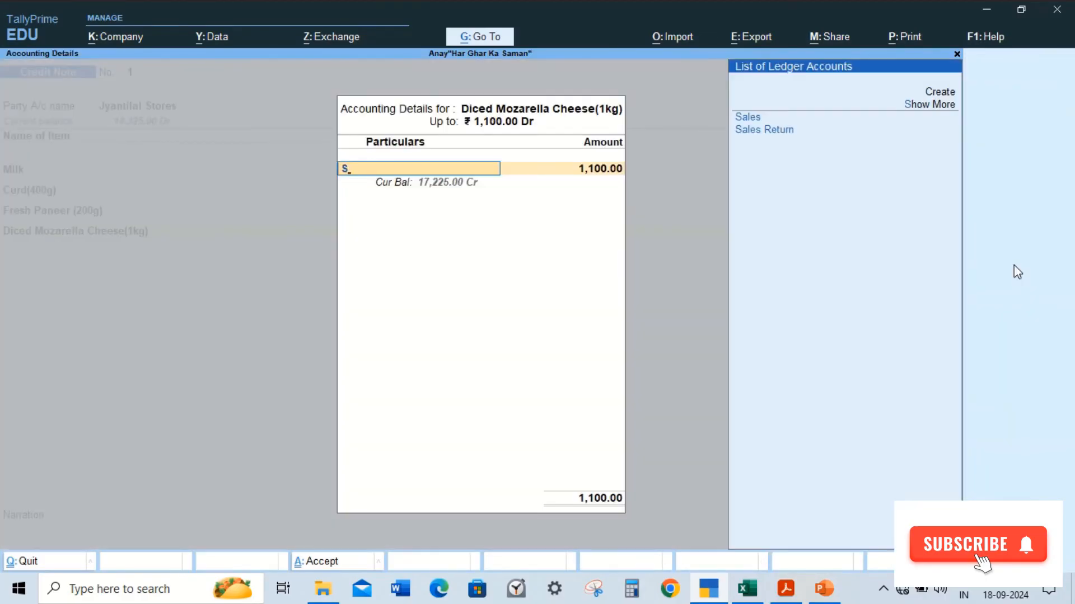
{"action": "key", "text": "Down"}
Step: Close the item list and enter the narration "Being goods returned by Jyantilal stores and credit note is issued for the same."
{"action": "key", "text": "Return"}
{"action": "key", "text": "Return"}
{"action": "key", "text": "Return"}
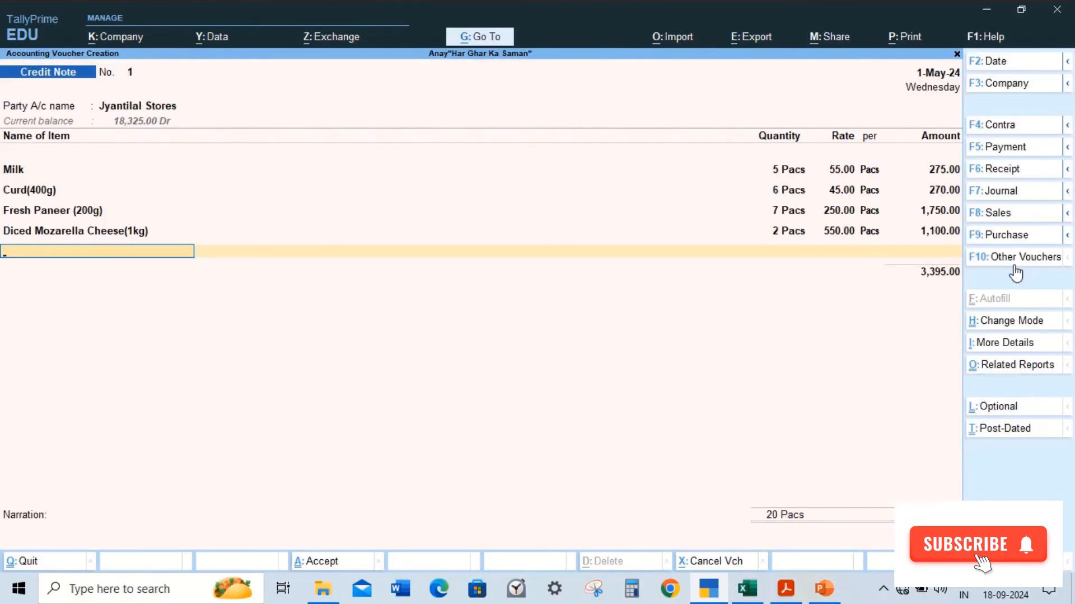
{"action": "key", "text": "Return"}
{"action": "key", "text": "Return"}
{"action": "key", "text": "Return"}
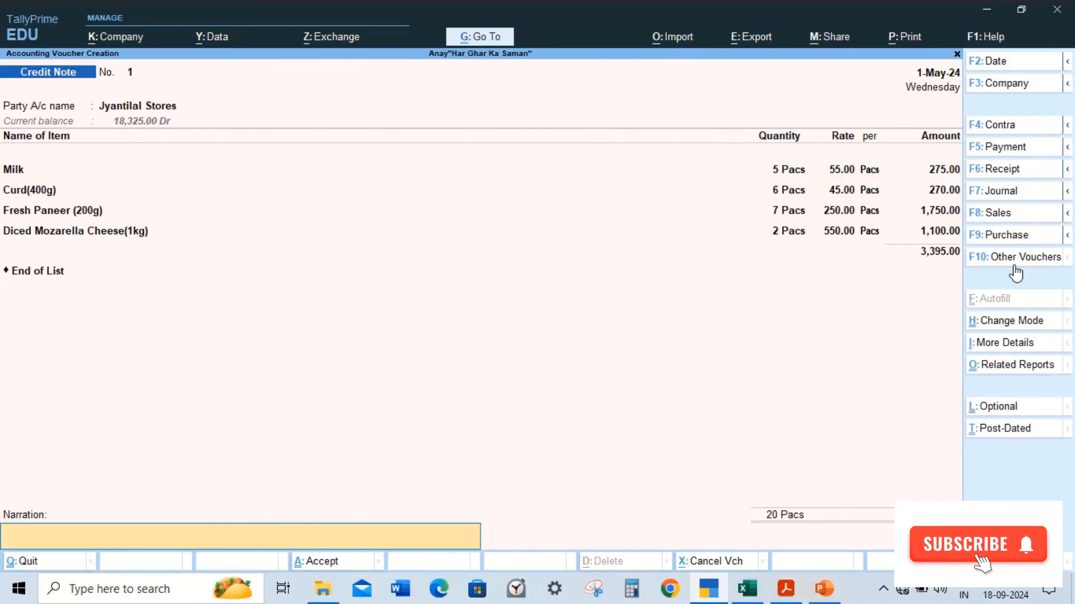
{"action": "type", "text": "Being goods returned by"}
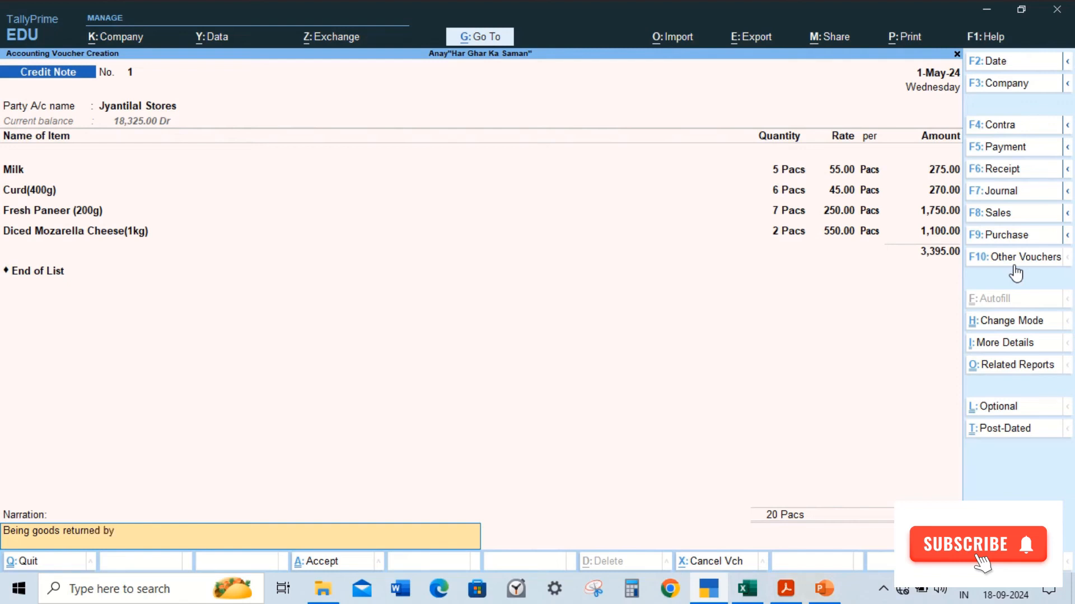
{"action": "type", "text": " Jyantilal stores and cred"}
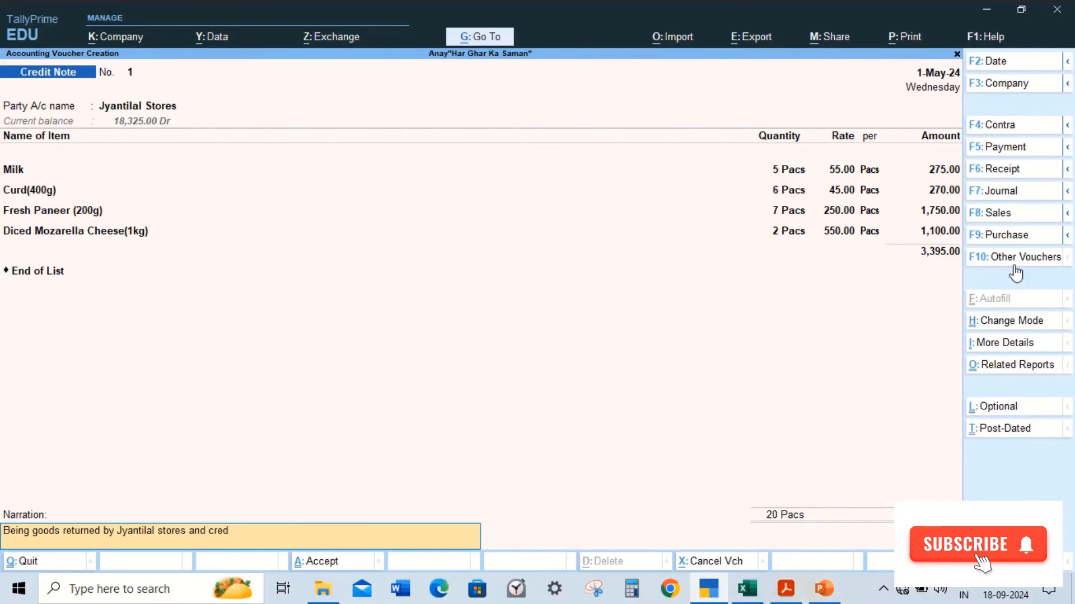
{"action": "type", "text": "it note is issued for the same."}
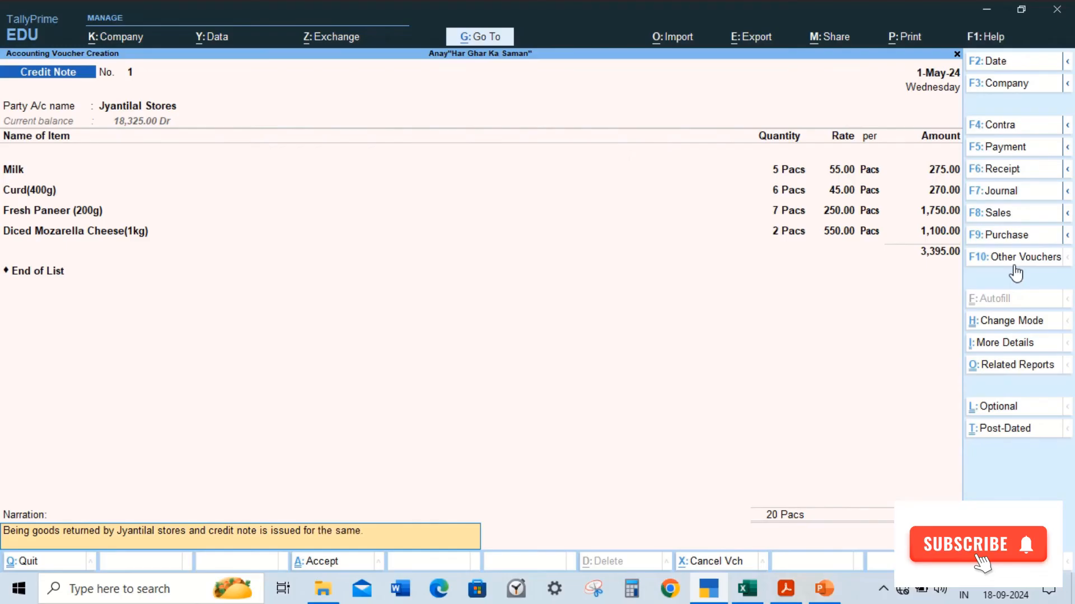
Step: Set the credit note's voucher date to 31-5-2024 and save the voucher
{"action": "key", "text": "F2"}
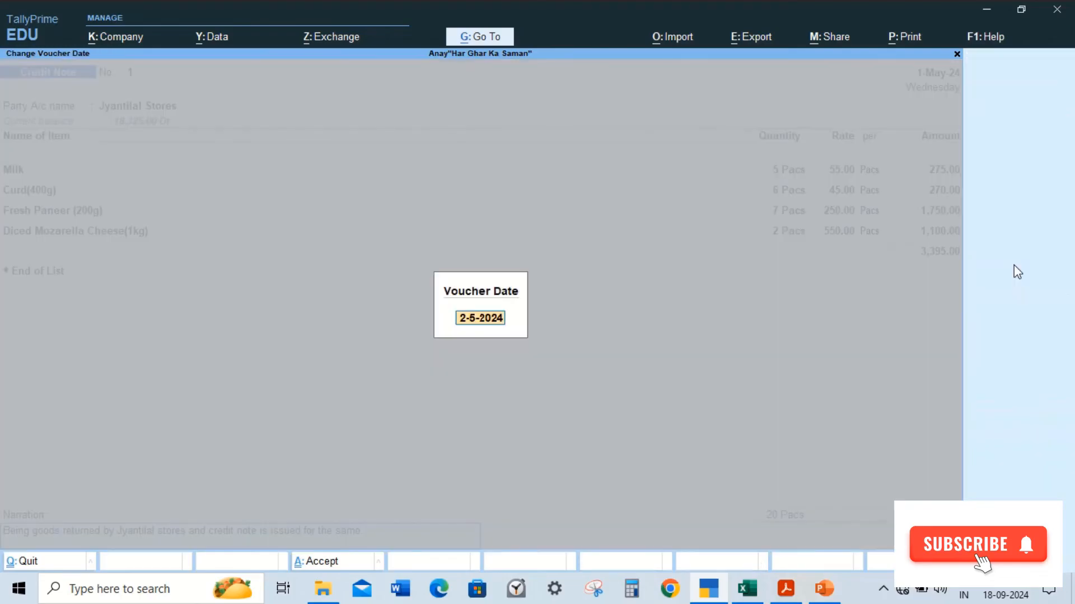
{"action": "type", "text": "31/5"}
{"action": "key", "text": "Return"}
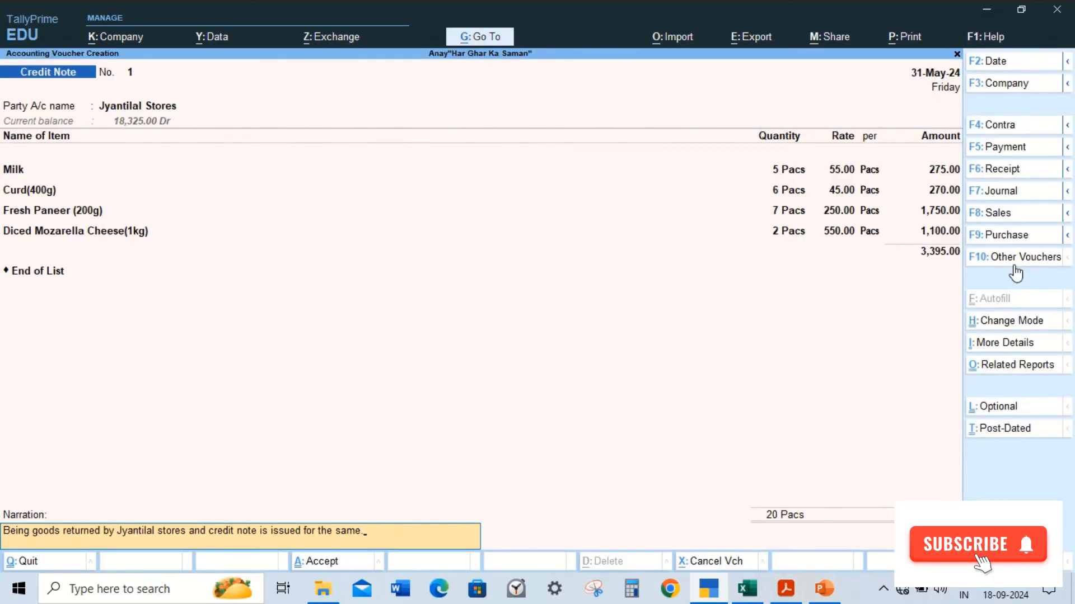
{"action": "key", "text": "Return"}
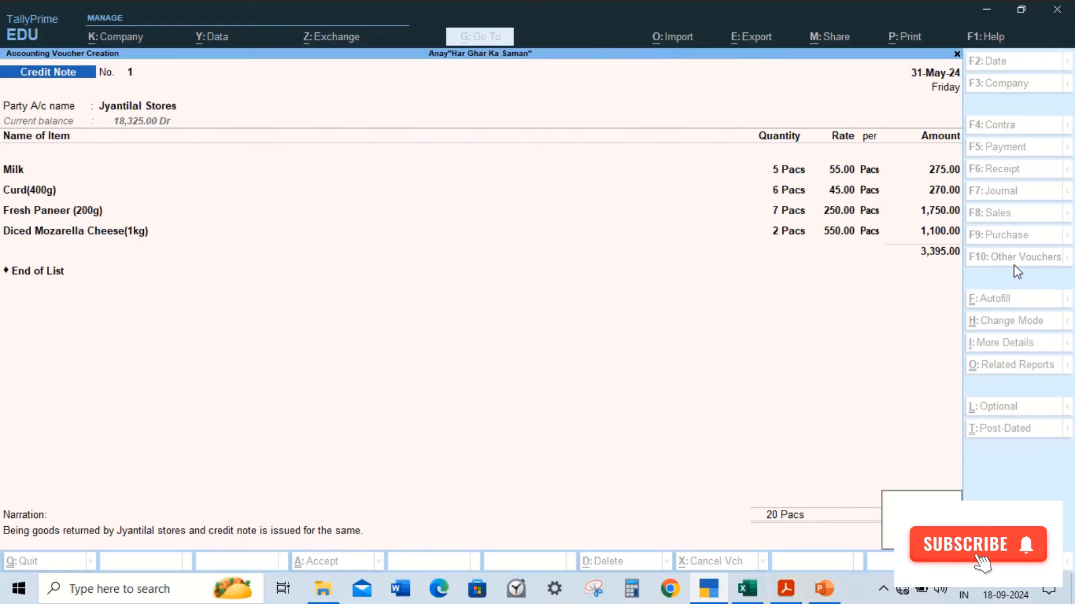
{"action": "key", "text": "Return"}
Step: Leave voucher entry and open the Day Book for 1-Apr-24 to 31-May-24 to review the recorded vouchers
{"action": "key", "text": "Escape"}
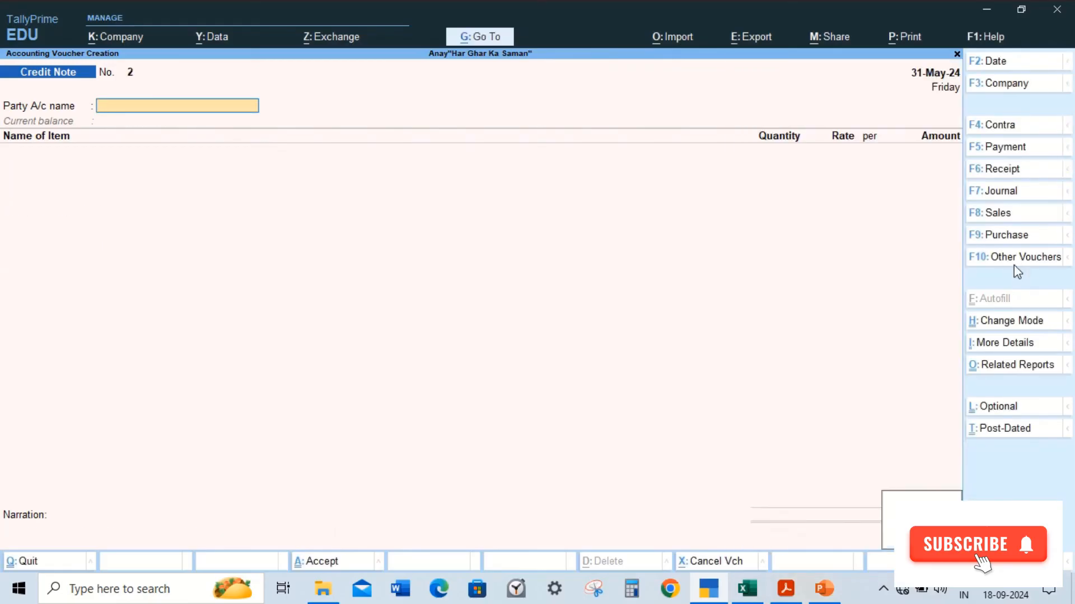
{"action": "key", "text": "Escape"}
{"action": "key", "text": "Down"}
{"action": "key", "text": "Return"}
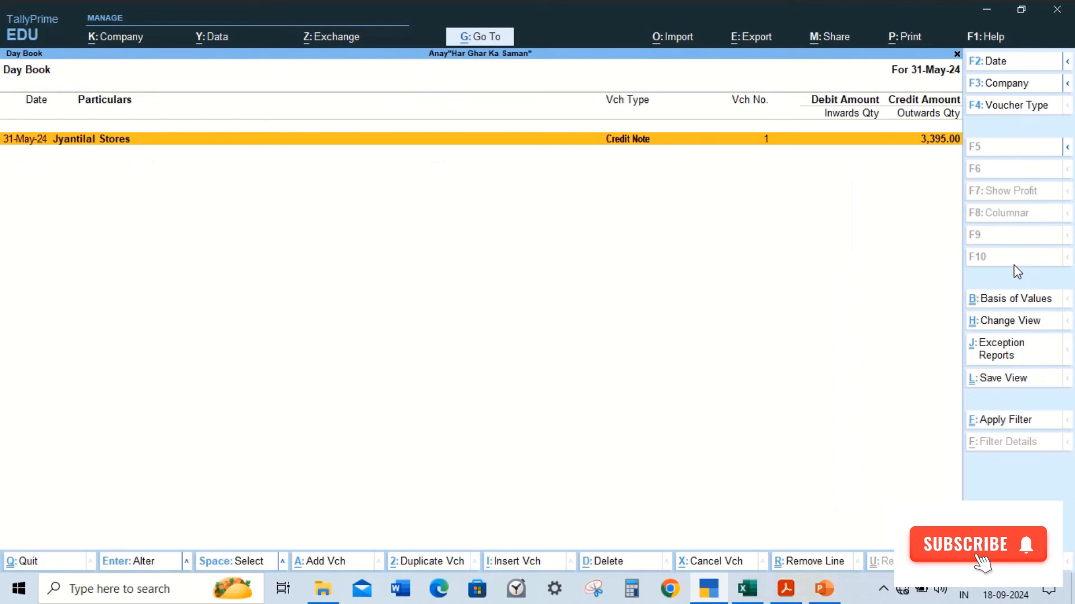
{"action": "key", "text": "F2"}
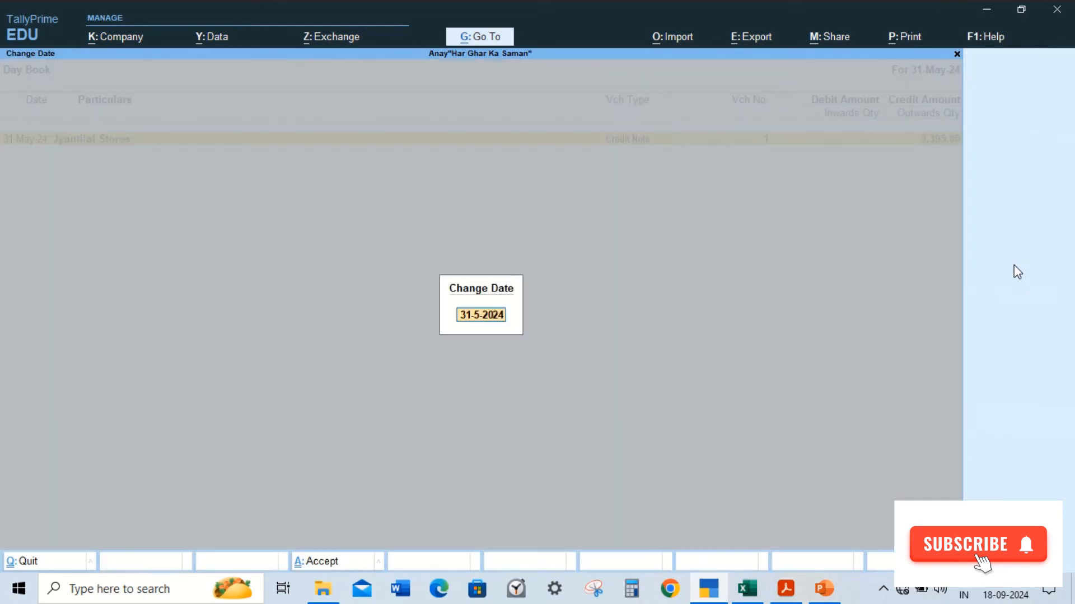
{"action": "key", "text": "BackSpace"}
{"action": "key", "text": "BackSpace"}
{"action": "key", "text": "BackSpace"}
{"action": "key", "text": "BackSpace"}
{"action": "key", "text": "BackSpace"}
{"action": "key", "text": "BackSpace"}
{"action": "key", "text": "BackSpace"}
{"action": "key", "text": "BackSpace"}
{"action": "key", "text": "Return"}
{"action": "key", "text": "Up"}
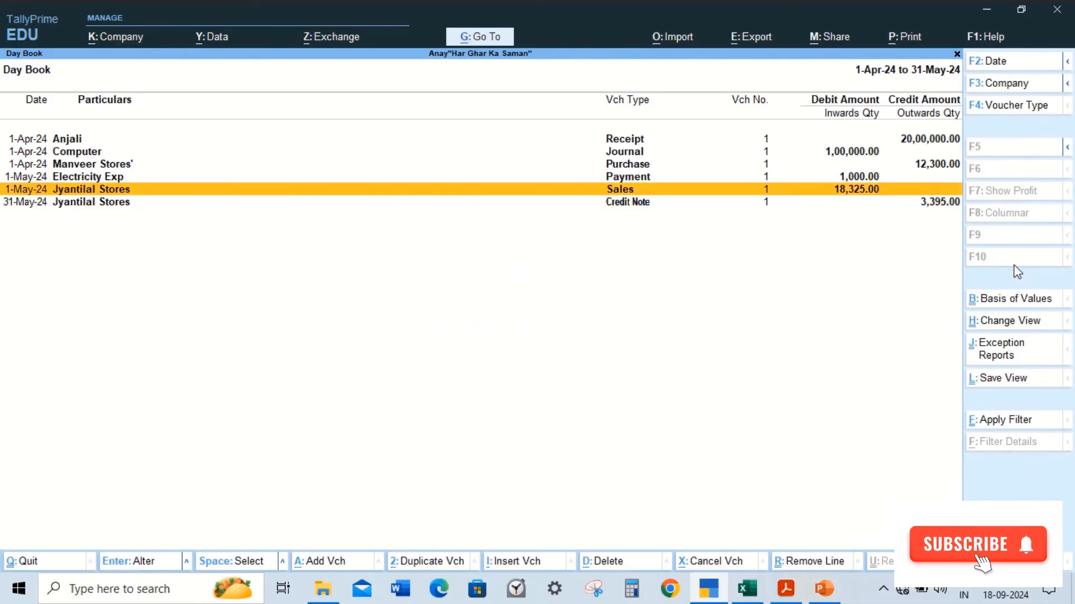
{"action": "key", "text": "Down"}
{"action": "key", "text": "Up"}
{"action": "key", "text": "Down"}
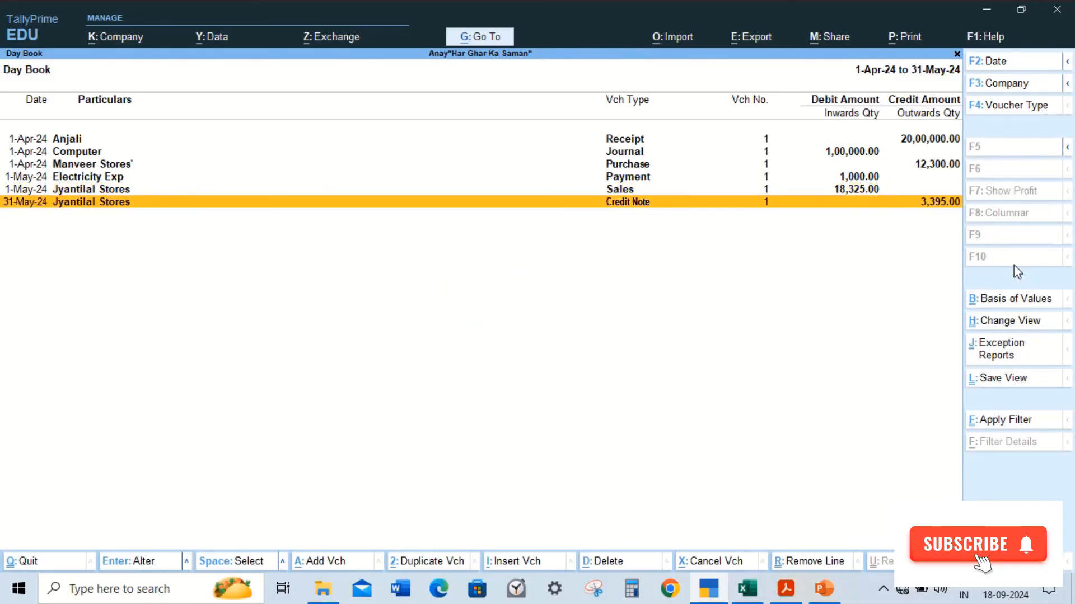
{"action": "key", "text": "Up"}
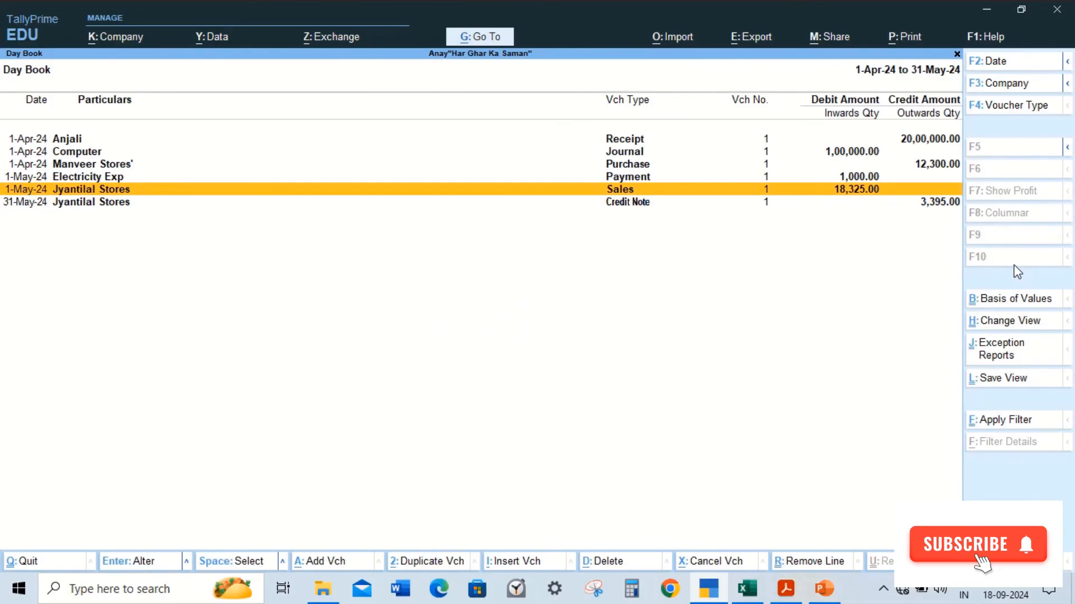
Step: Open the Ledger Vouchers report for the Jyantilal Stores ledger
{"action": "left_click", "coordinate": [490, 40]}
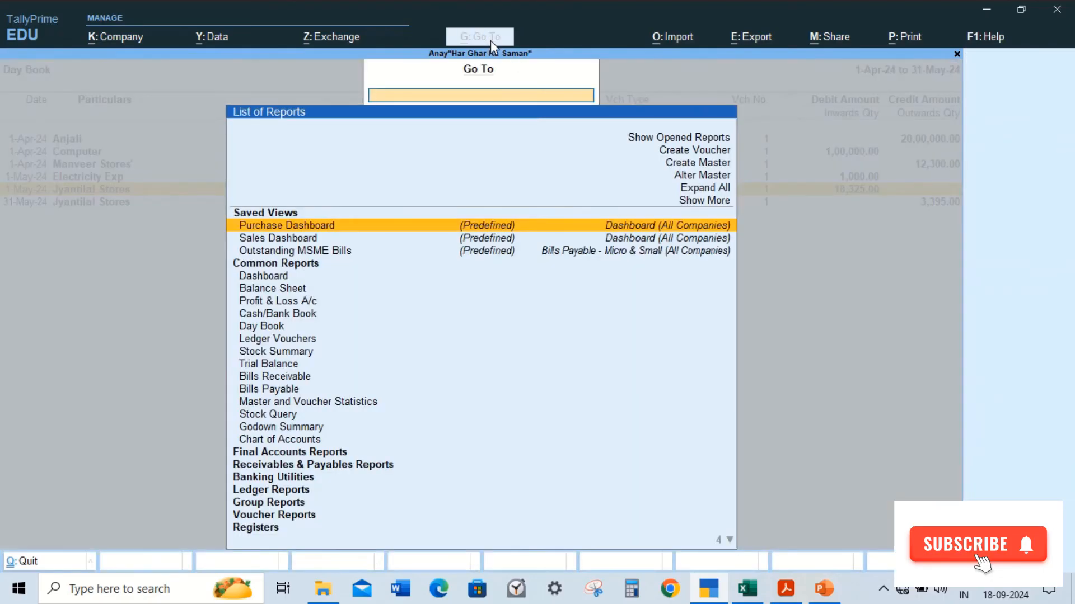
{"action": "key", "text": "Down"}
{"action": "key", "text": "Down"}
{"action": "key", "text": "Down"}
{"action": "key", "text": "Down"}
{"action": "key", "text": "Down"}
{"action": "key", "text": "Down"}
{"action": "key", "text": "Down"}
{"action": "key", "text": "Down"}
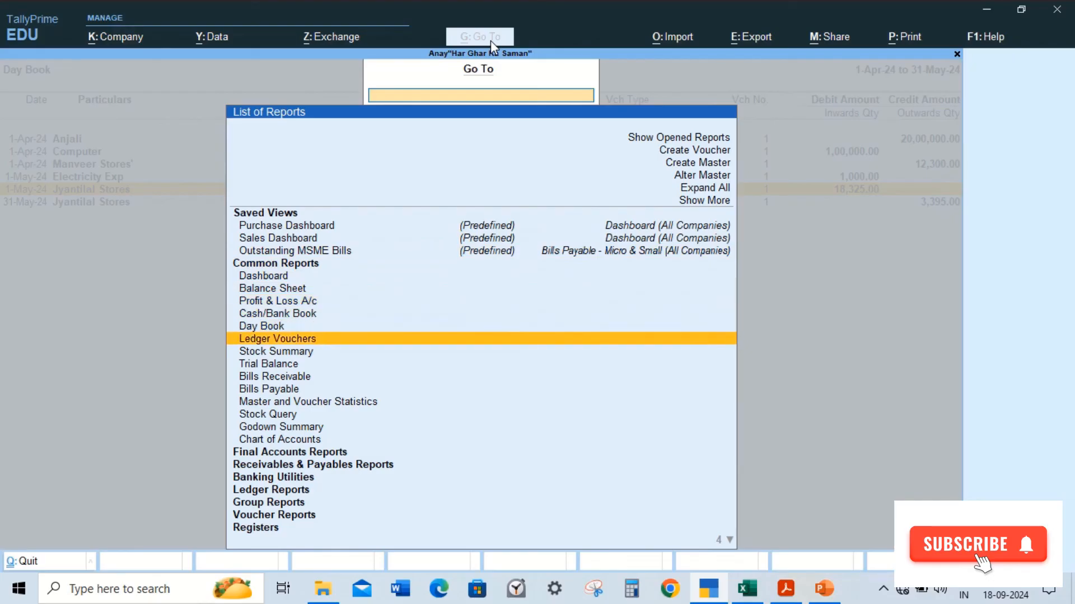
{"action": "key", "text": "Down"}
{"action": "key", "text": "Down"}
{"action": "key", "text": "Down"}
{"action": "key", "text": "Down"}
{"action": "key", "text": "Down"}
{"action": "key", "text": "Down"}
{"action": "key", "text": "Down"}
{"action": "key", "text": "Down"}
{"action": "key", "text": "Down"}
{"action": "key", "text": "Down"}
{"action": "key", "text": "Down"}
{"action": "key", "text": "Down"}
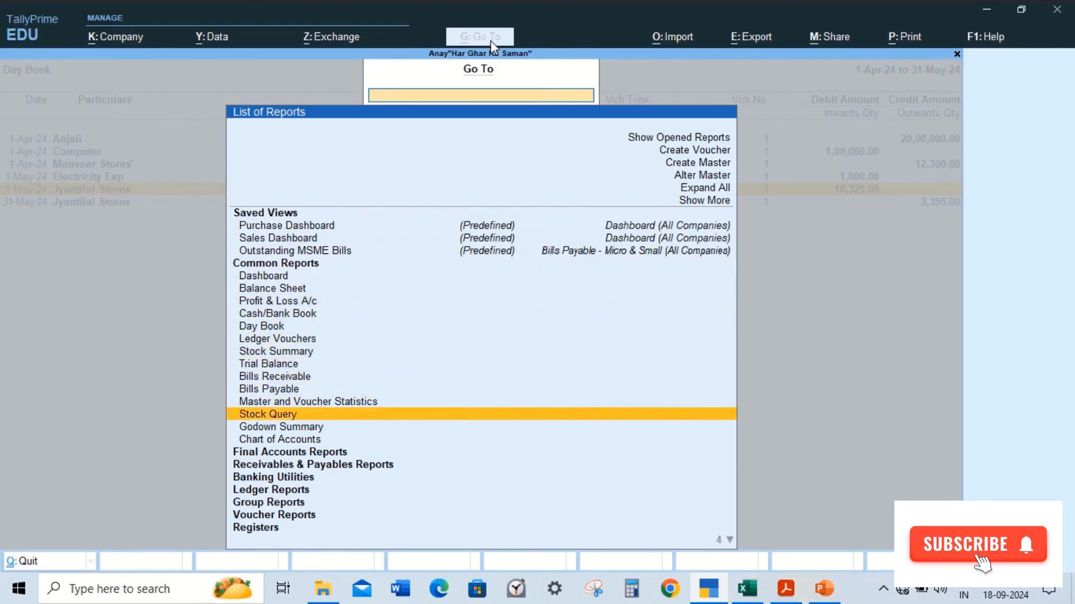
{"action": "key", "text": "Return"}
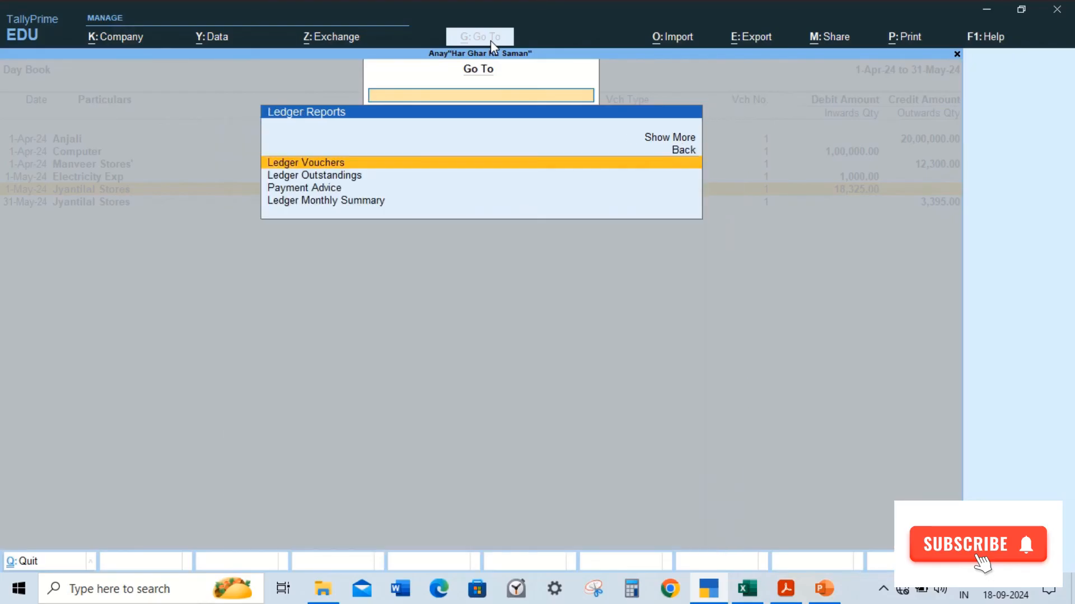
{"action": "key", "text": "Return"}
{"action": "key", "text": "Down"}
{"action": "key", "text": "Down"}
{"action": "key", "text": "Down"}
{"action": "key", "text": "Down"}
{"action": "key", "text": "Down"}
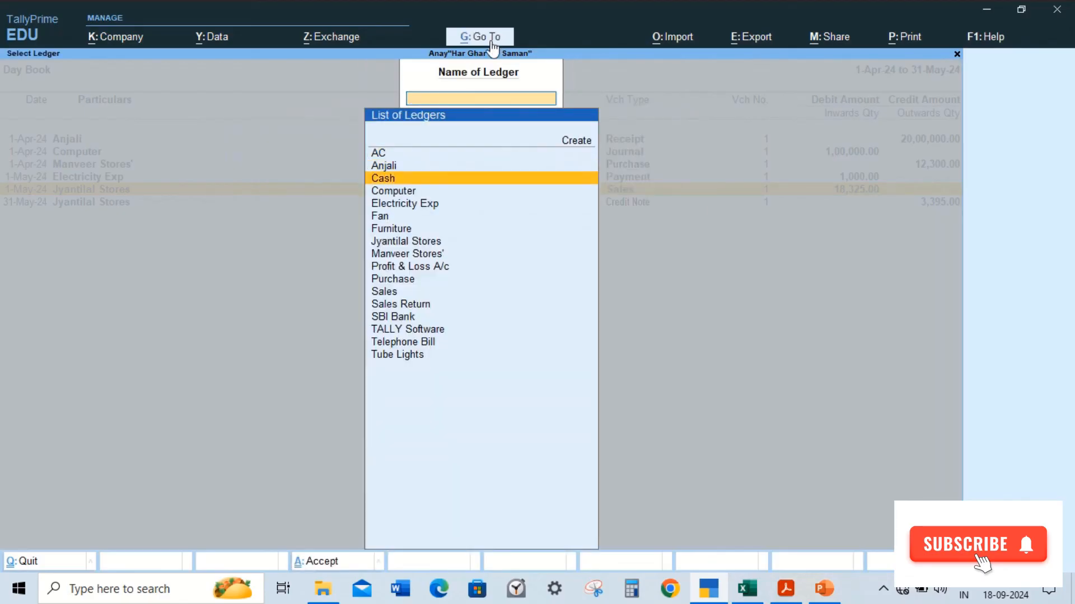
{"action": "key", "text": "Down"}
{"action": "key", "text": "Down"}
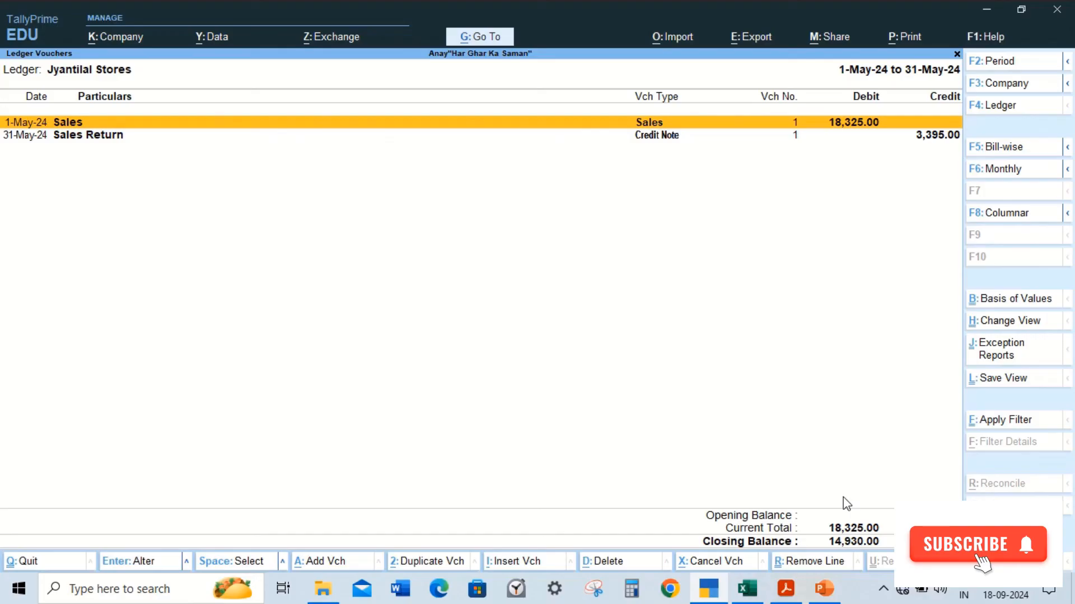
Step: Switch to the practice exercise PDF and scroll to exercise 5, Anjali's debit note to Manveer Stores
{"action": "key", "text": "F4"}
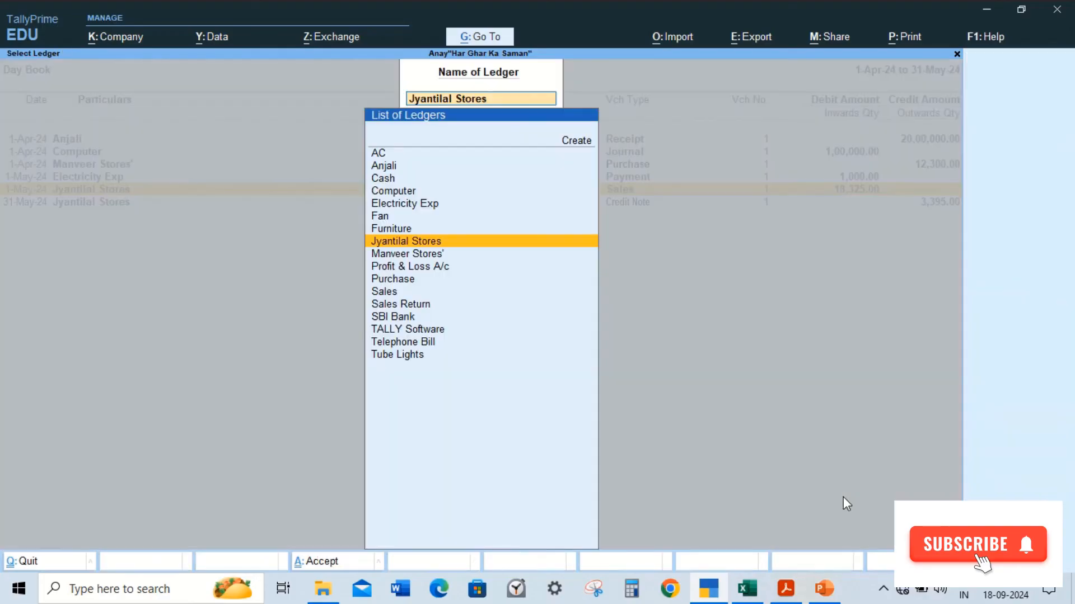
{"action": "key", "text": "alt+Tab"}
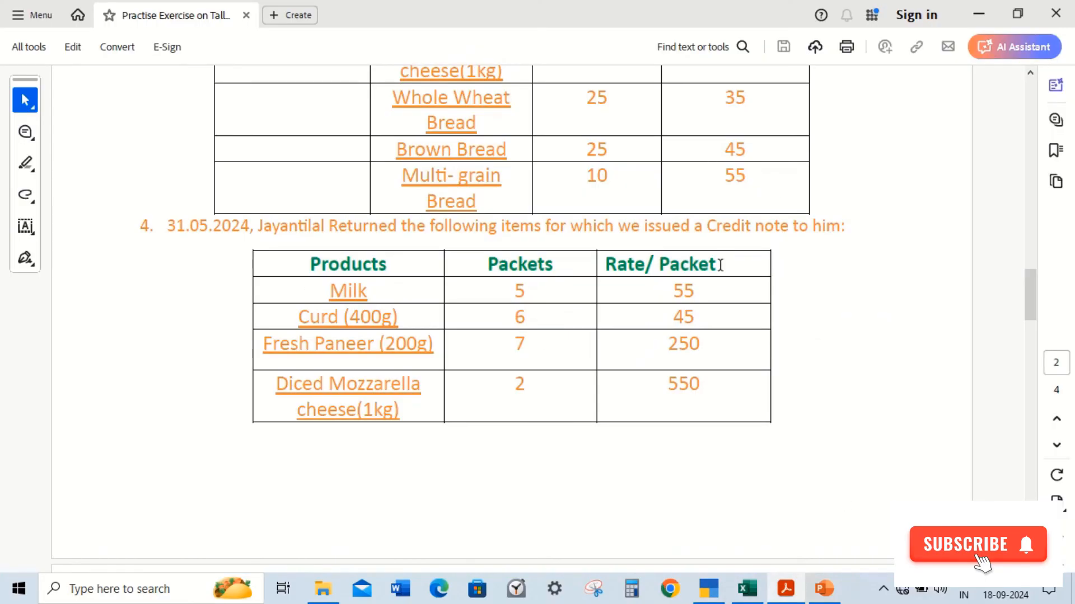
{"action": "left_click_drag", "start_coordinate": [1029, 280], "coordinate": [1020, 338]}
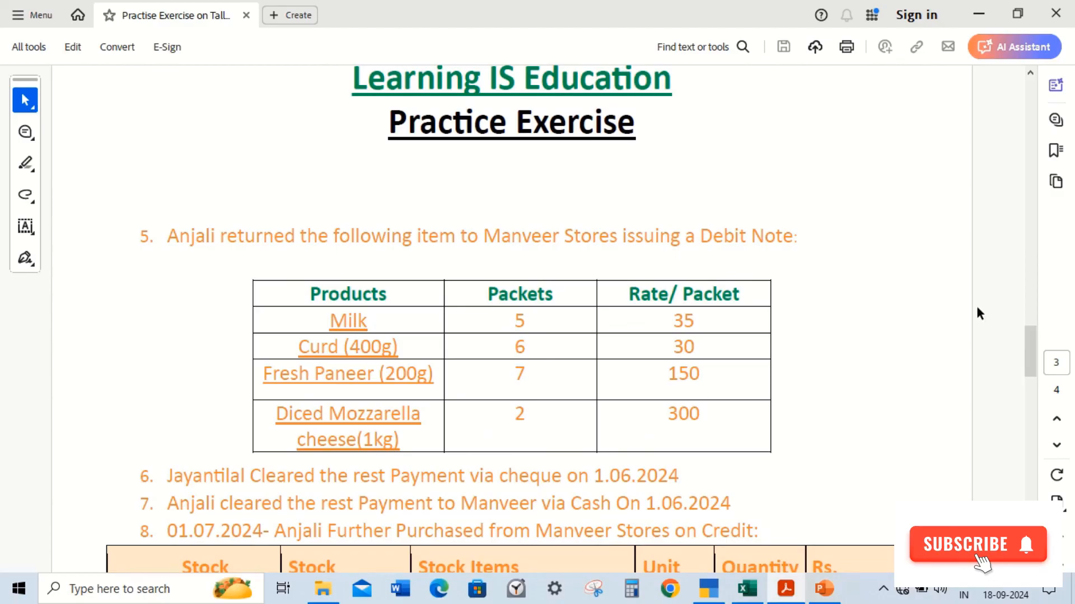
{"action": "mouse_move", "coordinate": [1030, 347]}
{"action": "left_mouse_down"}
{"action": "mouse_move", "coordinate": [1031, 370]}
{"action": "mouse_move", "coordinate": [1031, 358]}
{"action": "left_mouse_up"}
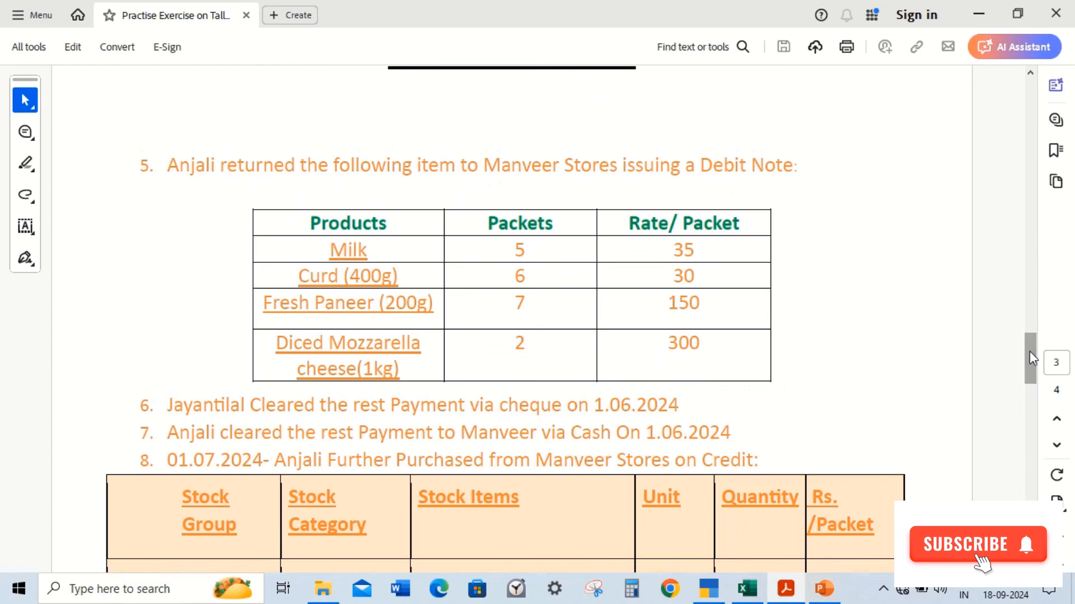